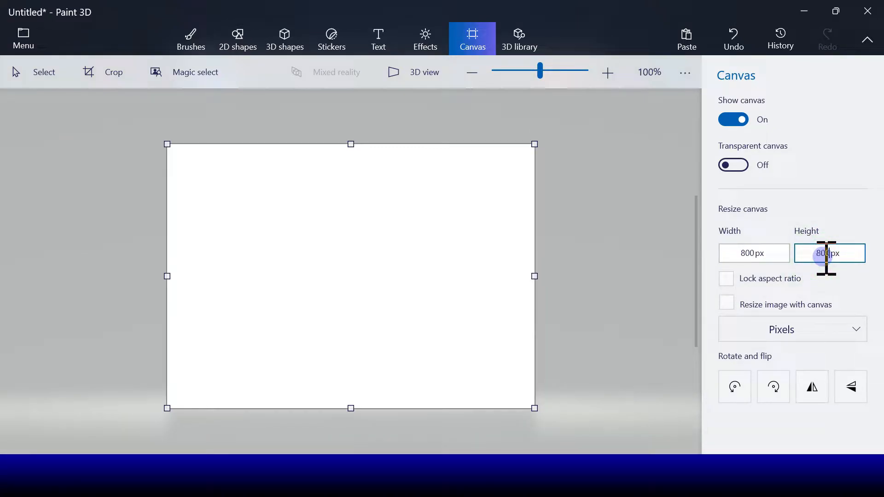
- Apply the 800 px canvas height and fill the whole canvas with blue
left_click(654, 217)
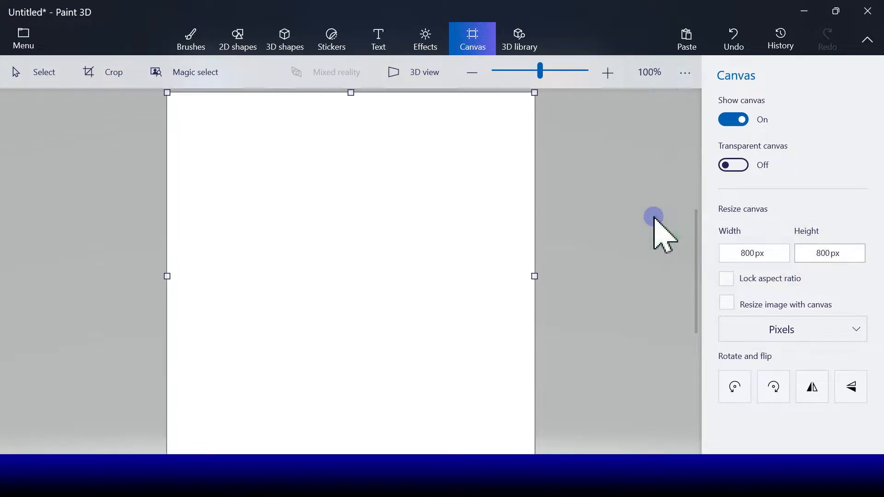
left_click(187, 39)
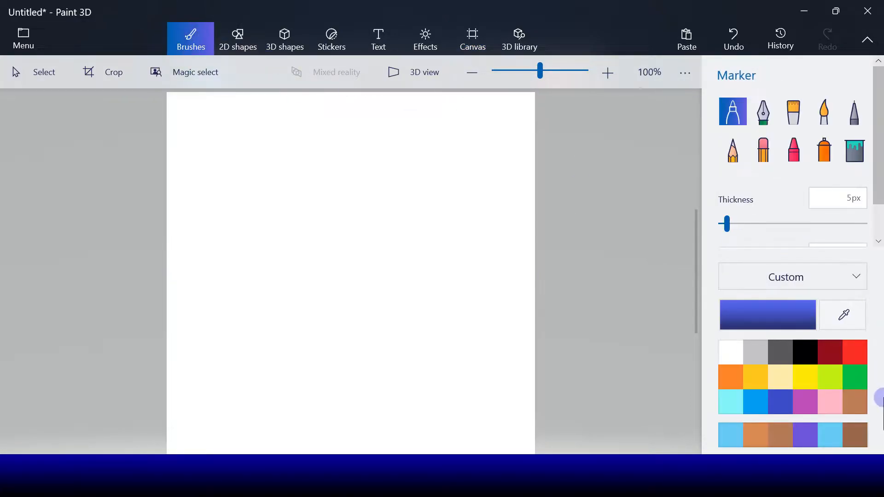
left_click(745, 397)
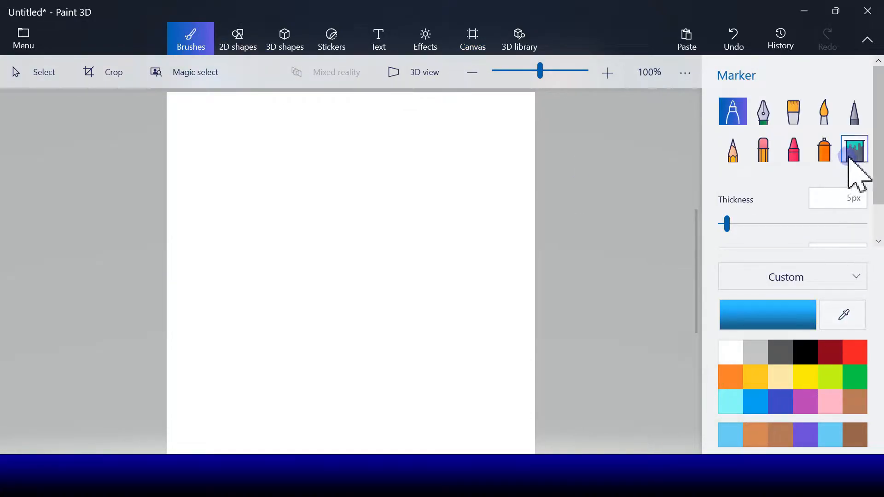
left_click(852, 154)
left_click(490, 186)
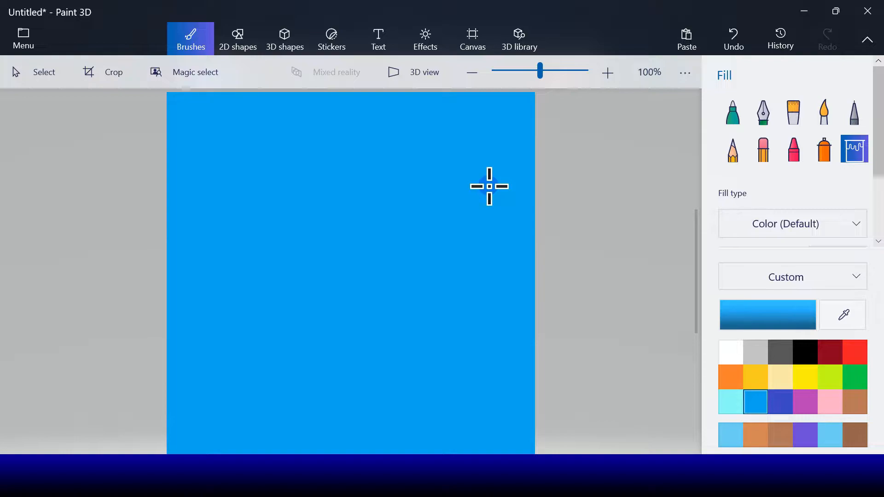
- Draw a black 10 px 3-point curve from the middle of the canvas up to its upper left, bowed to the right
left_click(238, 41)
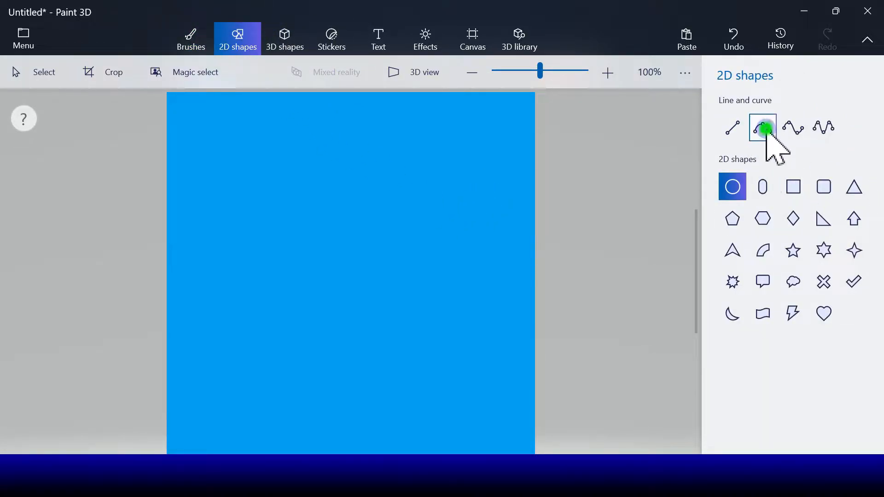
left_click(766, 129)
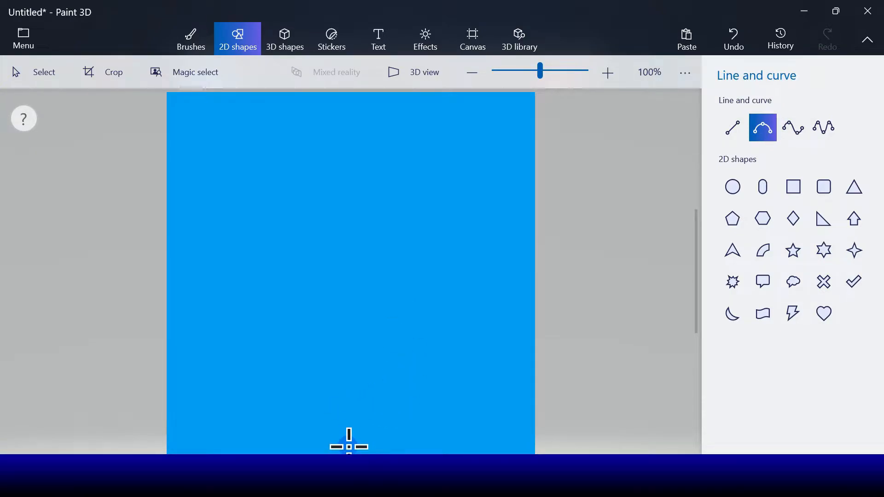
left_click_drag(360, 402, 263, 89)
left_click_drag(262, 276, 343, 225)
left_click(731, 139)
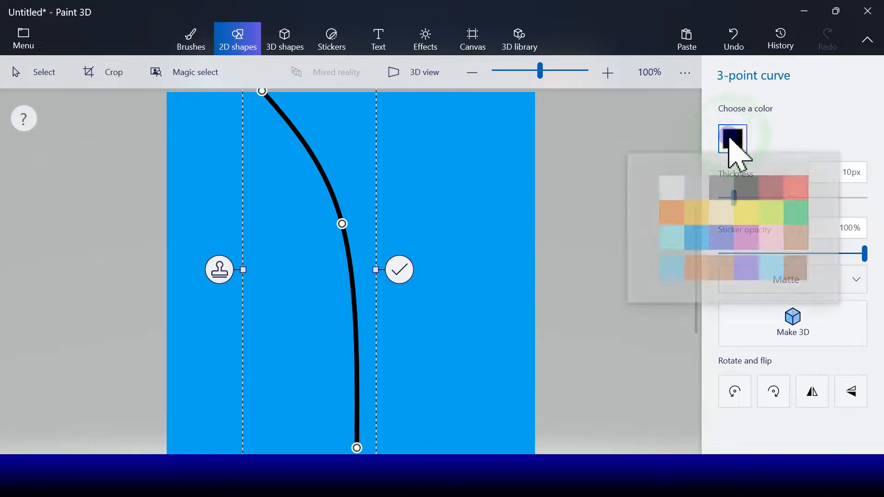
left_click(399, 272)
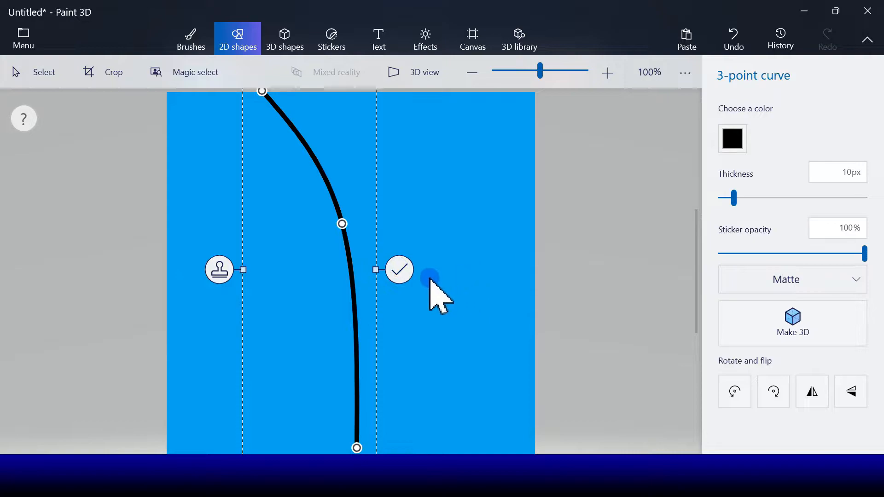
left_click(399, 270)
- Draw a mirrored 3-point curve starting just right of the first one's lower end and bending toward the upper right
left_click(762, 128)
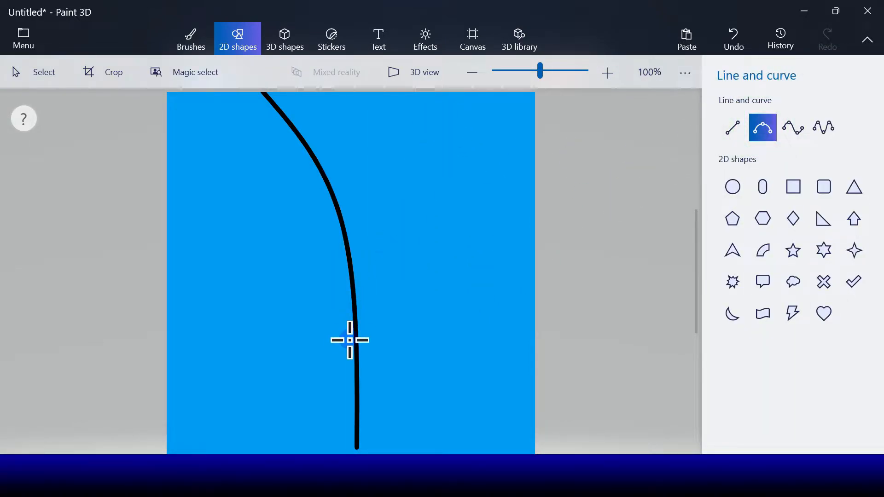
mouse_move(365, 449)
left_mouse_down()
mouse_move(460, 113)
mouse_move(462, 95)
mouse_move(437, 93)
left_mouse_up()
mouse_move(399, 181)
left_mouse_down()
mouse_move(359, 282)
mouse_move(355, 256)
mouse_move(394, 244)
mouse_move(371, 222)
mouse_move(381, 233)
left_mouse_up()
left_click(481, 272)
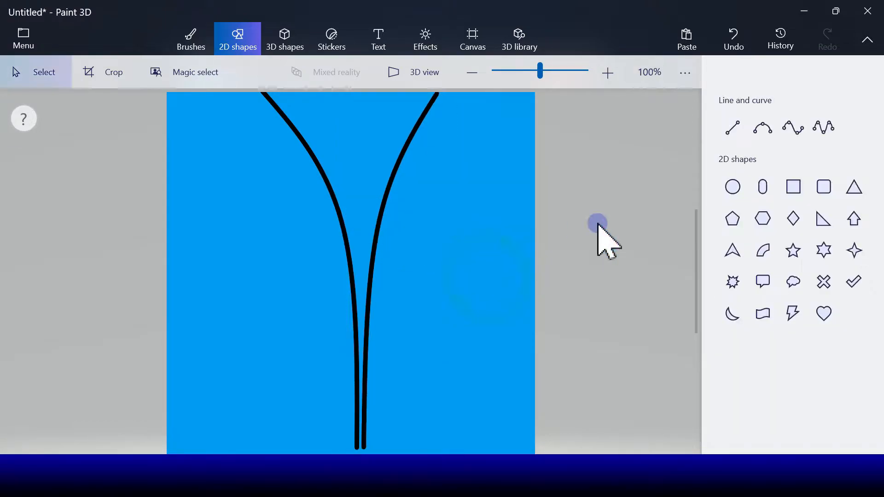
- Draw a 3-point curve from right of the central pair up to the canvas's right edge, bowed outward as a petal side
left_click(769, 134)
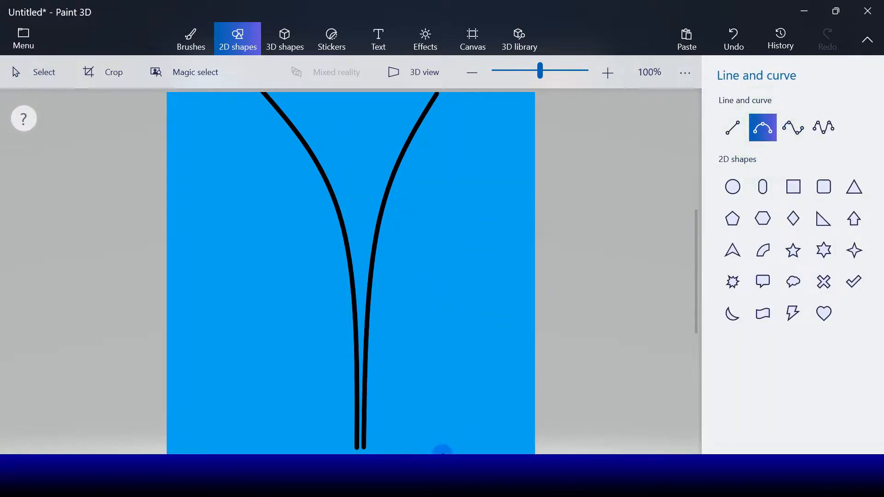
left_click_drag(429, 433, 538, 229)
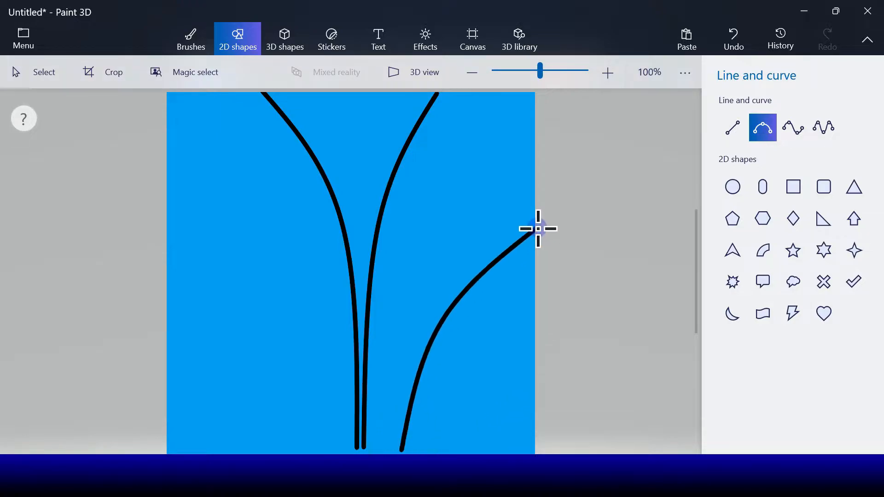
left_click_drag(441, 324, 501, 310)
left_click_drag(442, 357, 485, 357)
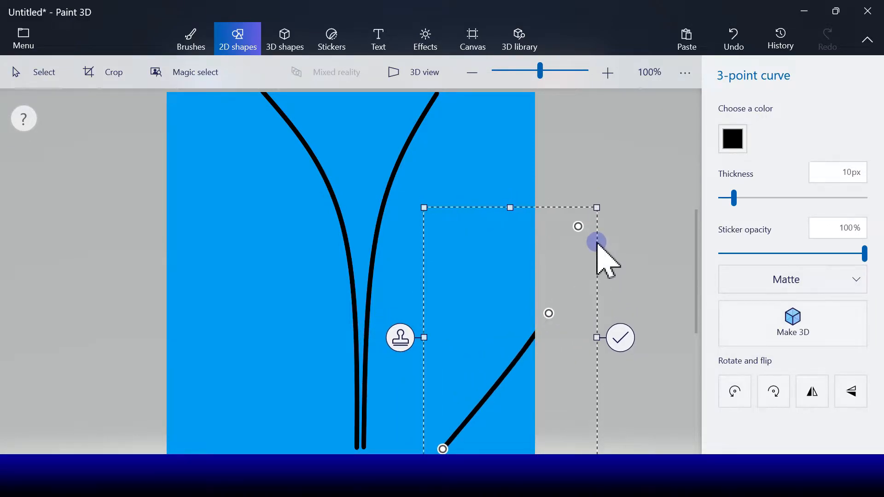
left_click_drag(577, 226, 535, 174)
left_click_drag(548, 302, 519, 297)
left_click(578, 313)
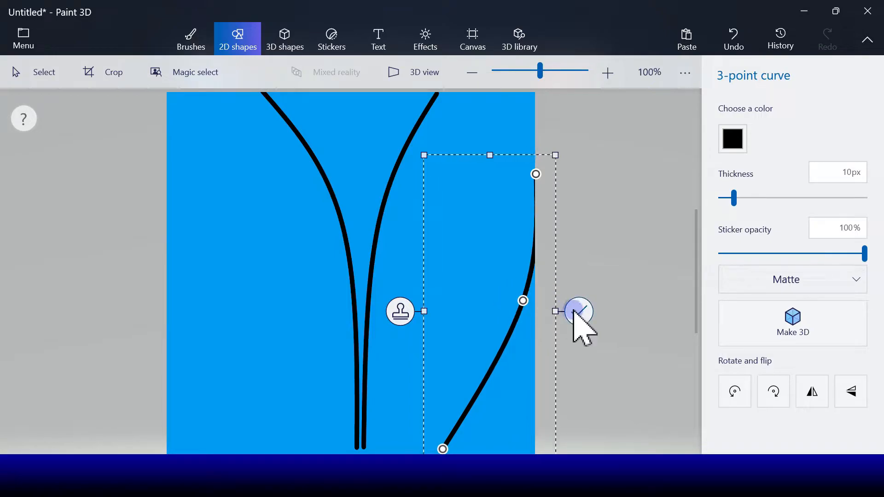
- Draw a flatter 3-point curve from the lower end of the right petal side out past the canvas's right edge
left_click(756, 129)
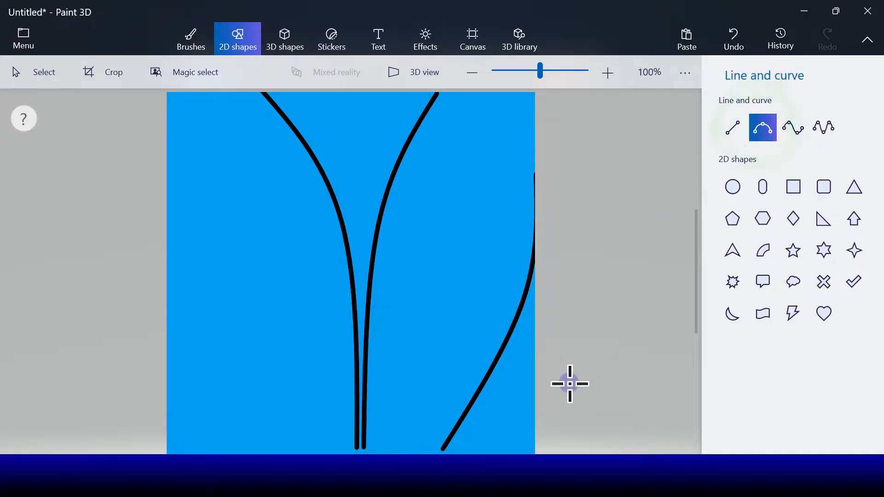
mouse_move(523, 393)
left_mouse_down()
mouse_move(555, 336)
mouse_move(617, 332)
left_mouse_up()
left_click_drag(521, 367, 533, 337)
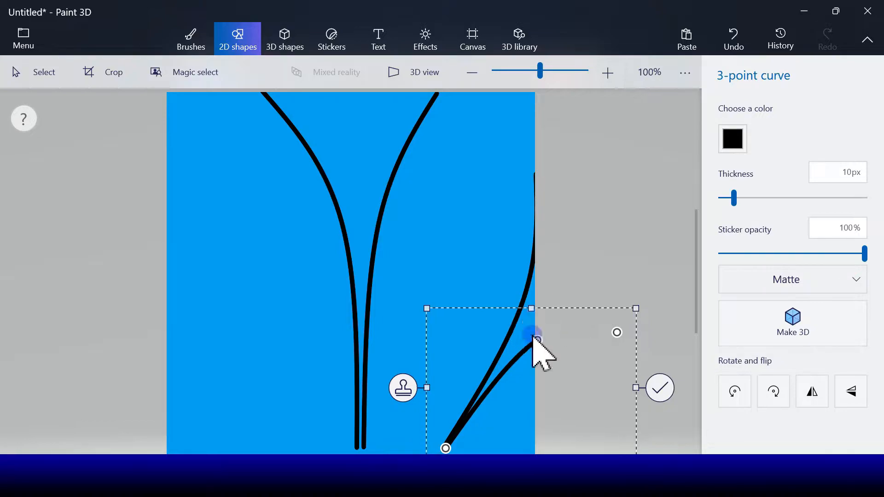
left_click(660, 389)
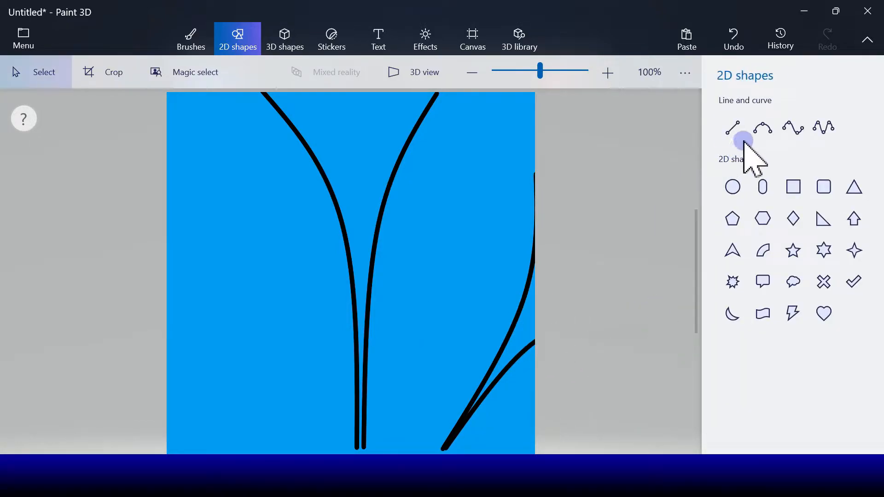
- Draw two 3-point curves fanning from one point left of the central pair to the canvas's left edge, mirroring the right side
left_click(763, 128)
mouse_move(220, 342)
left_mouse_down()
mouse_move(154, 211)
mouse_move(168, 177)
mouse_move(145, 179)
left_mouse_up()
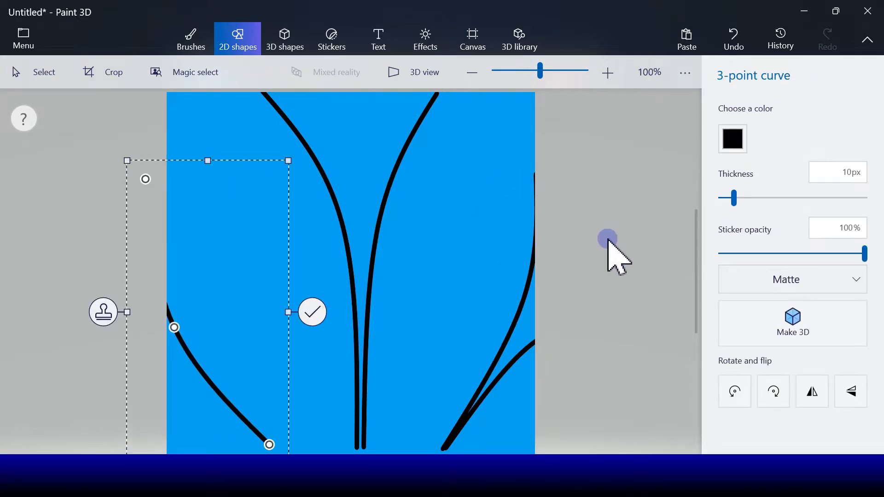
left_click(312, 313)
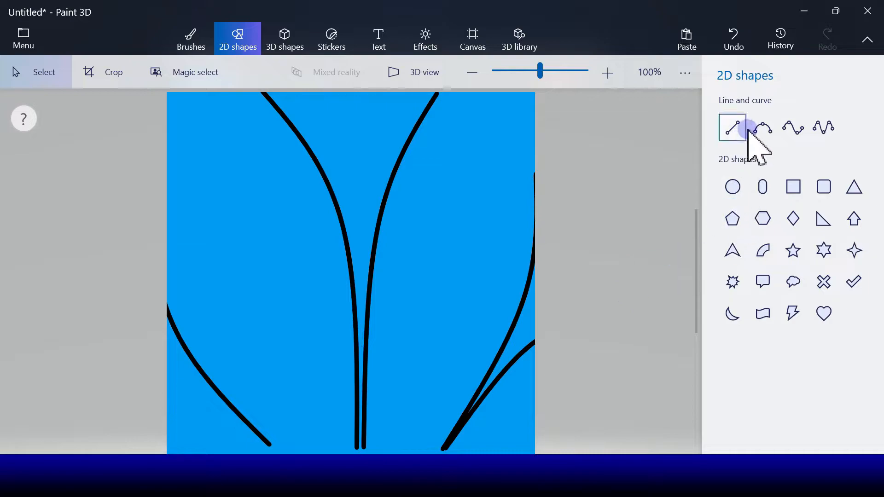
left_click(762, 130)
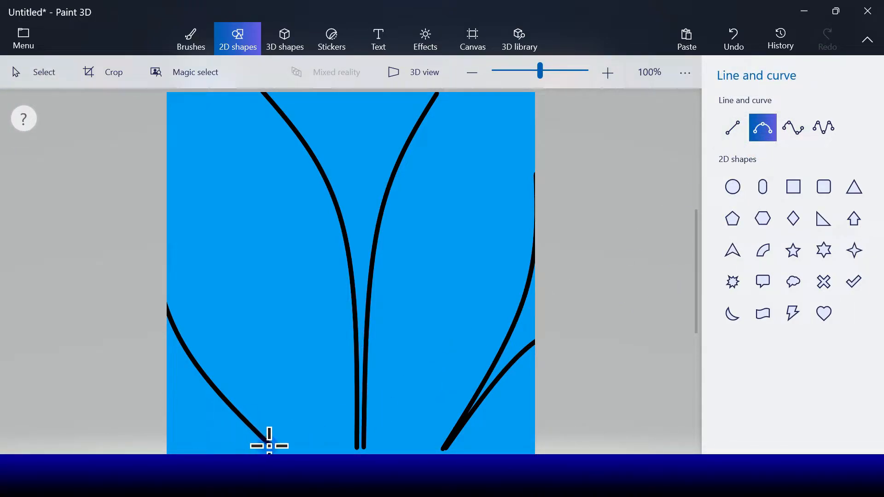
left_click_drag(235, 414, 238, 384)
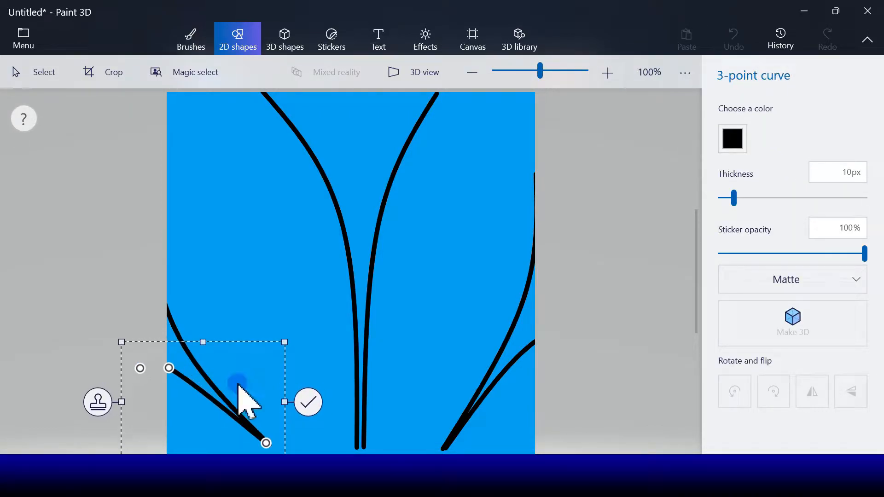
left_click(305, 407)
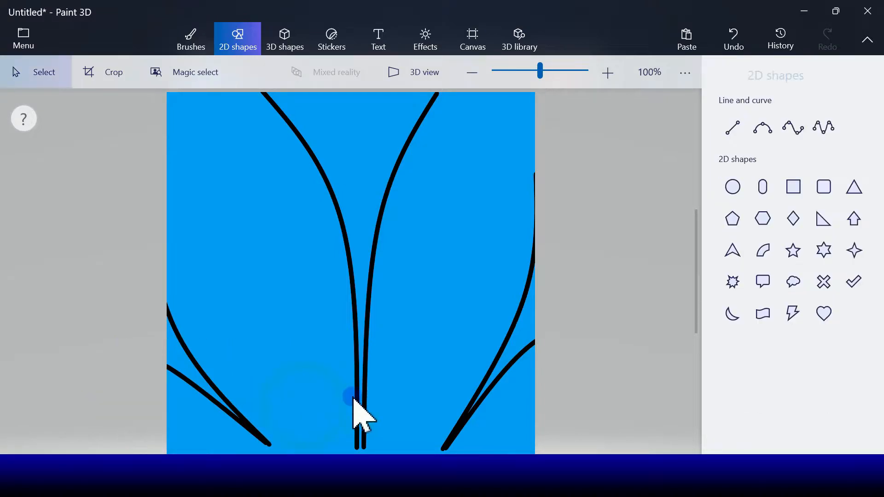
- Draw a wide ellipse spanning the canvas across the curves and set its fill to solid white
left_click(731, 190)
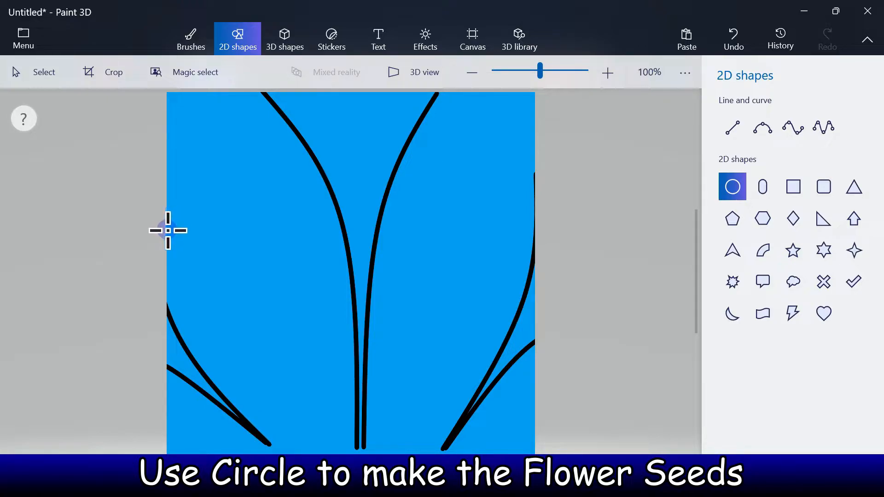
left_click_drag(167, 229, 538, 391)
left_click_drag(318, 321, 316, 314)
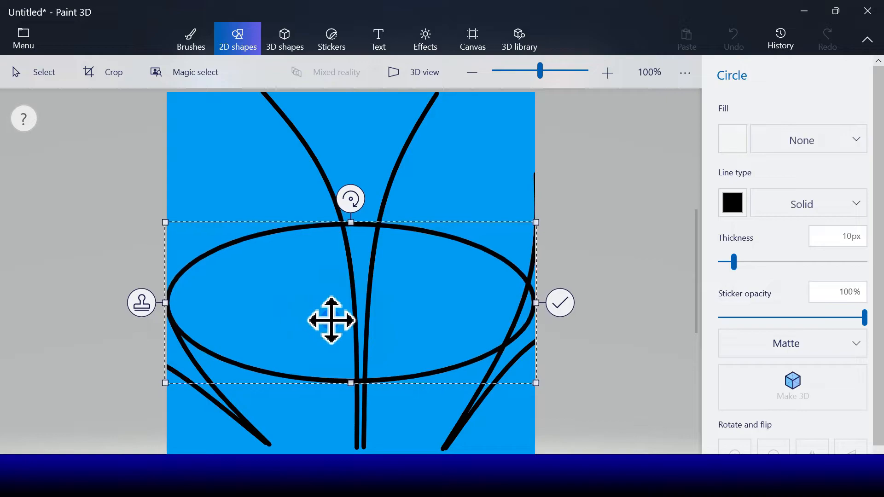
left_click(733, 140)
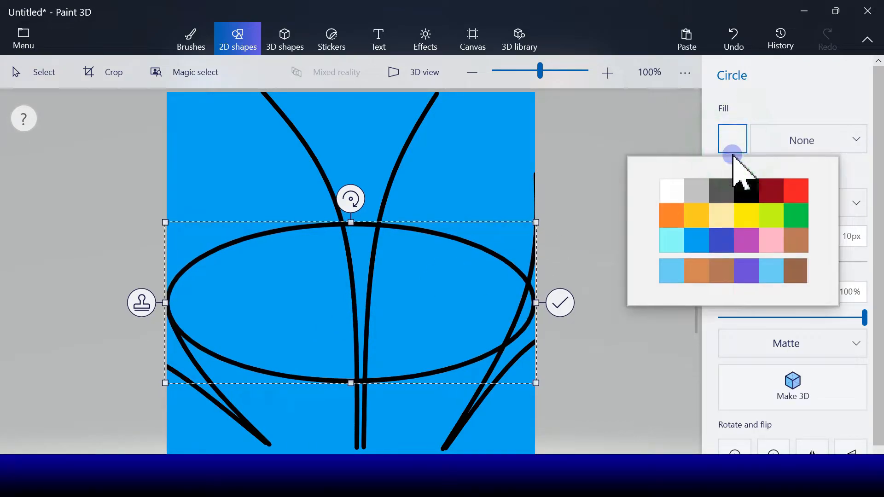
left_click(746, 215)
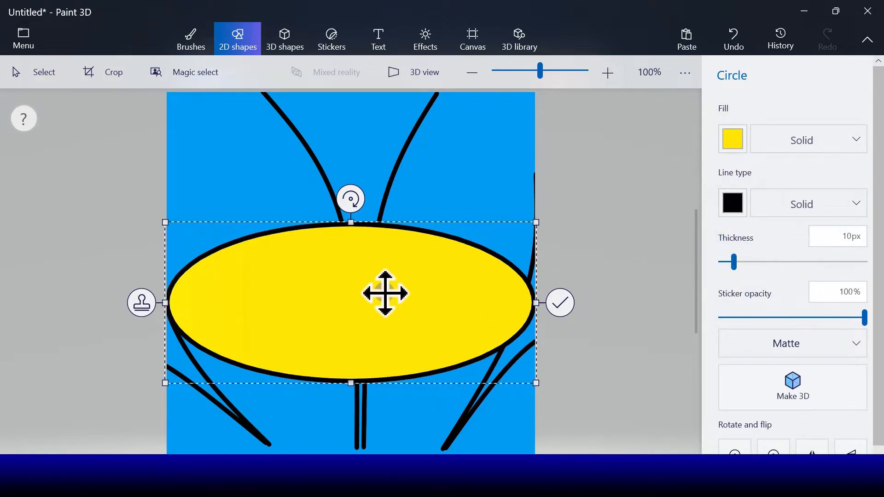
left_click(721, 144)
left_click(679, 193)
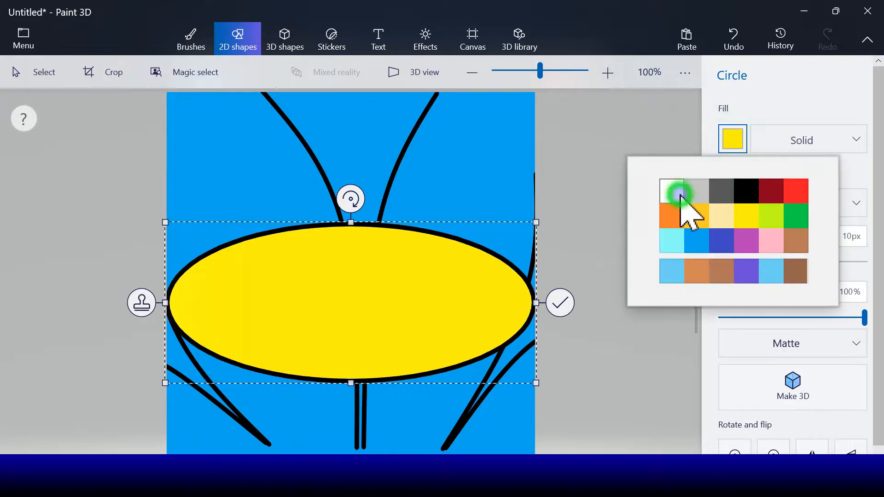
- Replace the ellipse with a white one slightly wider than the canvas, placed lower so it covers the curves' lower ends
left_click_drag(397, 277, 391, 439)
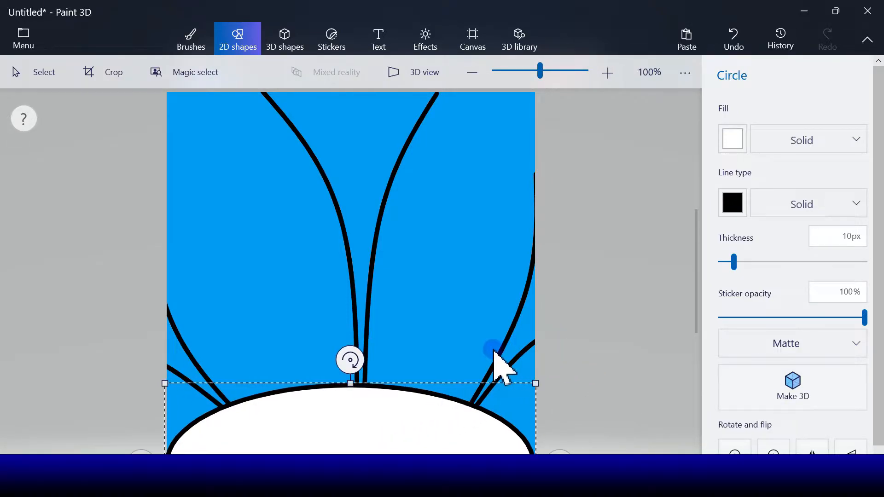
key("Delete")
left_click(721, 195)
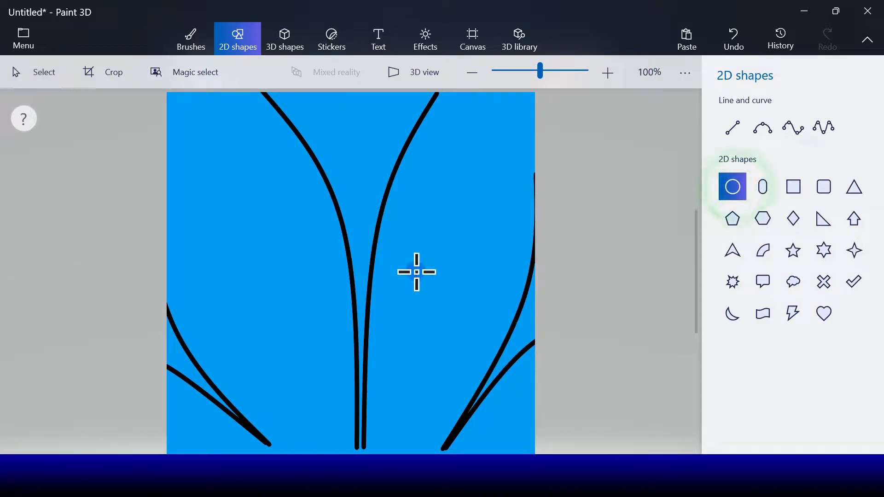
left_click_drag(169, 272, 529, 434)
left_click_drag(168, 352, 157, 353)
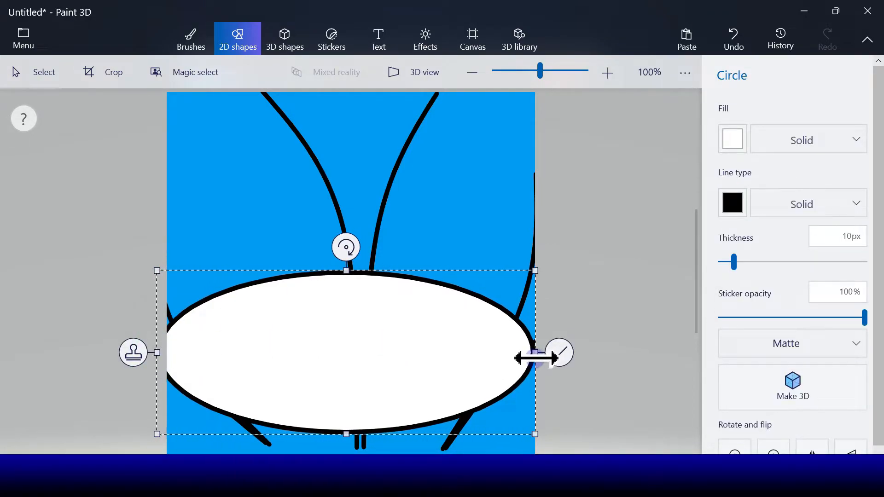
left_click_drag(536, 355, 546, 355)
left_click_drag(393, 344, 391, 414)
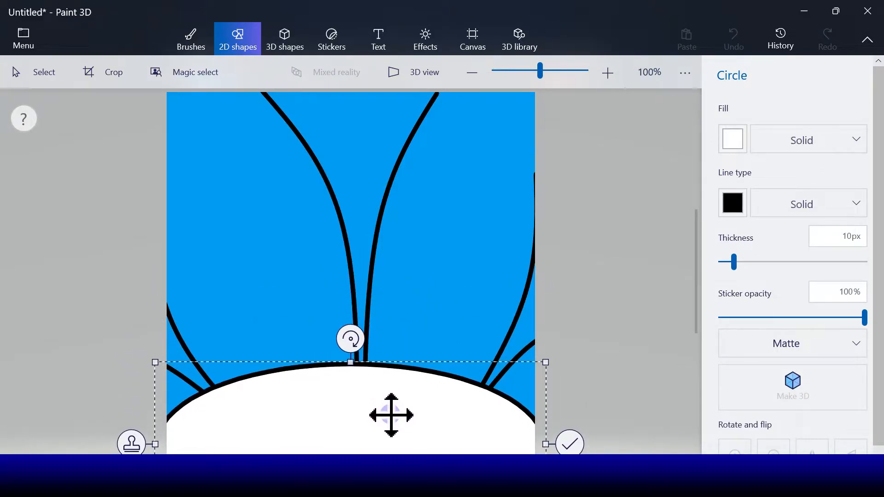
left_click(399, 315)
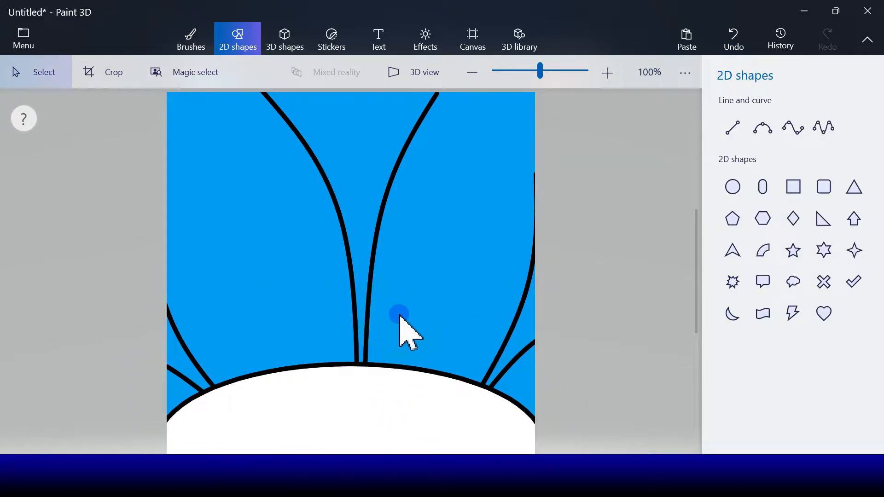
- Draw a straight black vein line up the middle of each of the two large petals from the white ellipse's edge
left_click(733, 127)
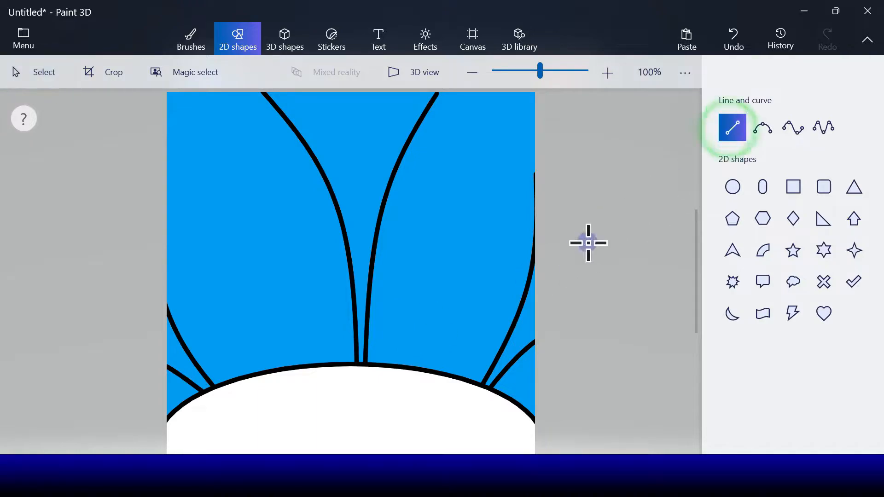
mouse_move(428, 366)
left_mouse_down()
mouse_move(432, 339)
mouse_move(479, 255)
mouse_move(465, 251)
mouse_move(485, 188)
left_mouse_up()
left_click(527, 277)
left_click(731, 127)
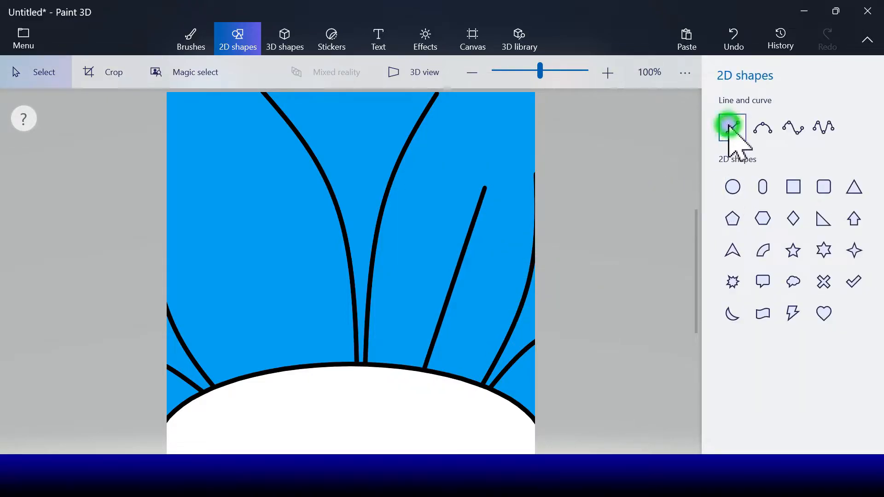
left_click_drag(267, 302, 218, 206)
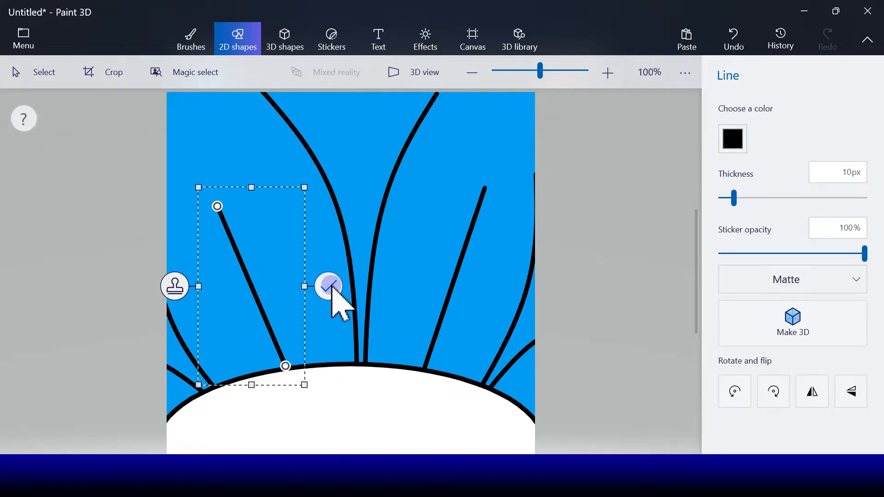
left_click(329, 286)
left_click(751, 148)
- Fill the two large petals and the small petal areas at both canvas edges with solid red
left_click(191, 41)
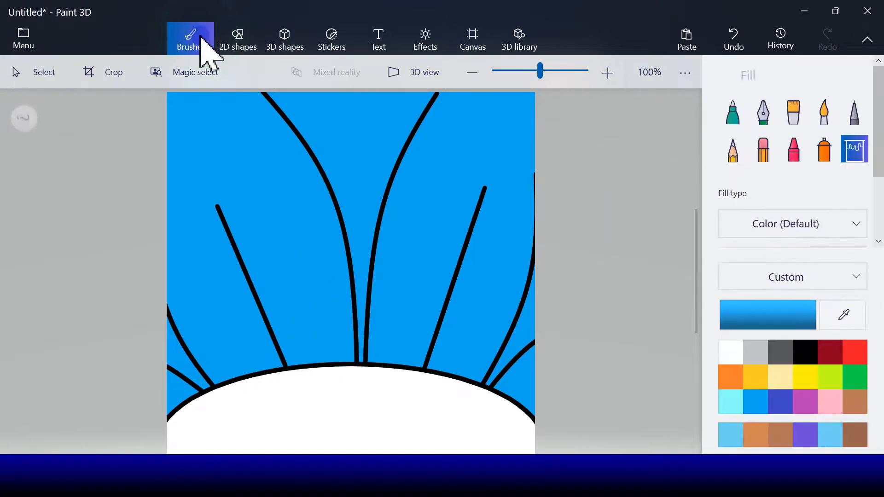
left_click(856, 353)
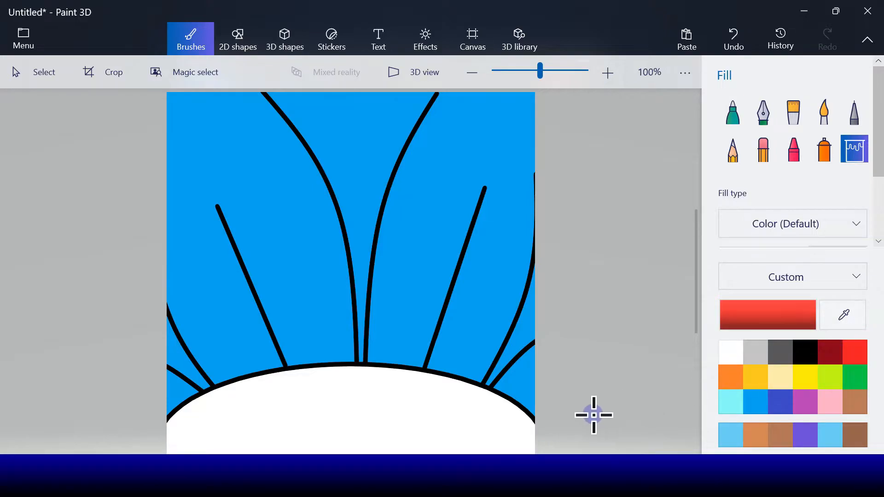
left_click(529, 395)
left_click(402, 280)
left_click(318, 247)
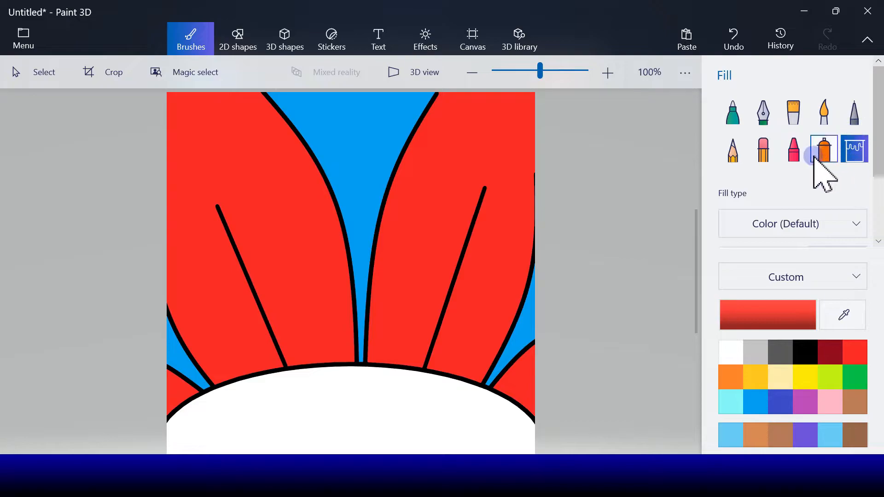
- Set up a light gray crayon with 35% opacity
left_click(793, 153)
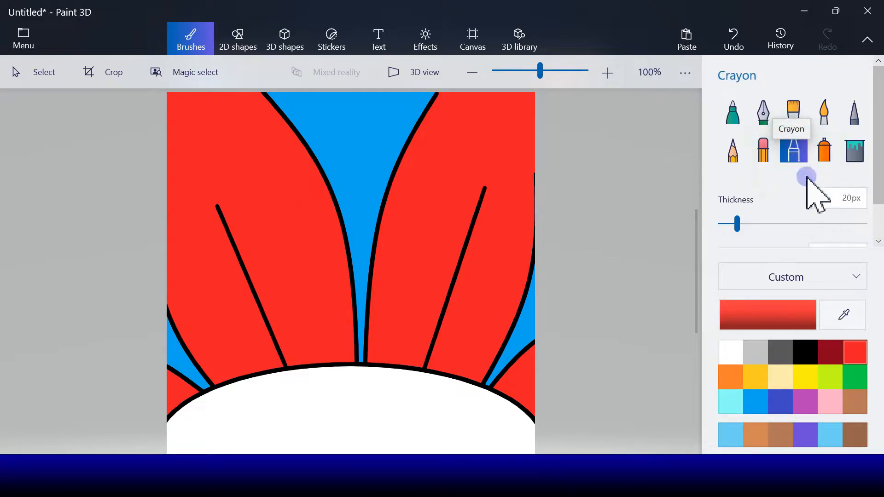
left_click(759, 359)
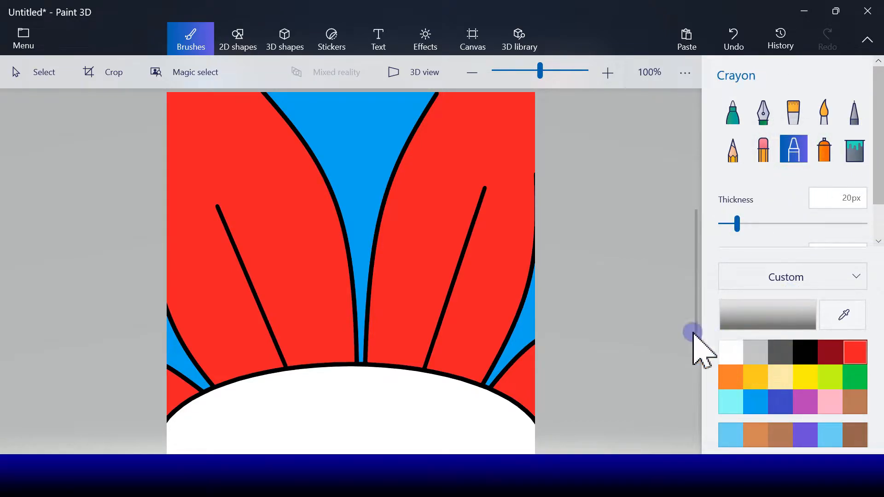
scroll(802, 251, "down", 2)
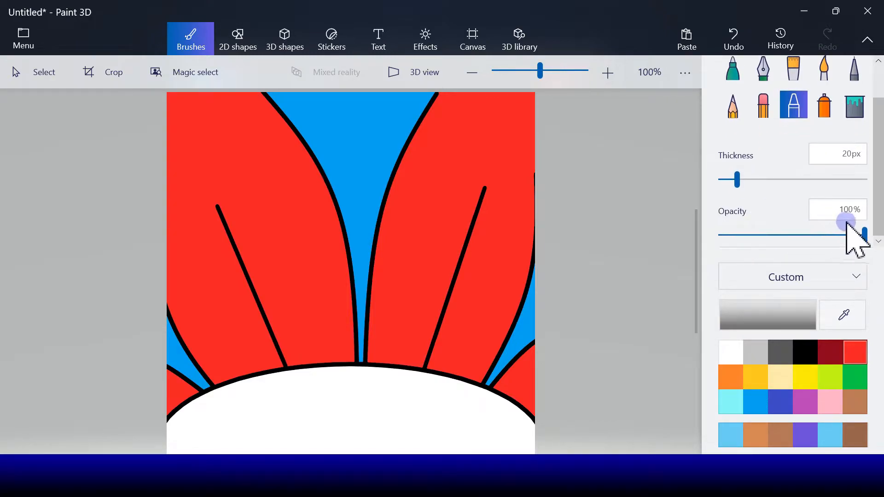
left_click_drag(864, 236, 767, 234)
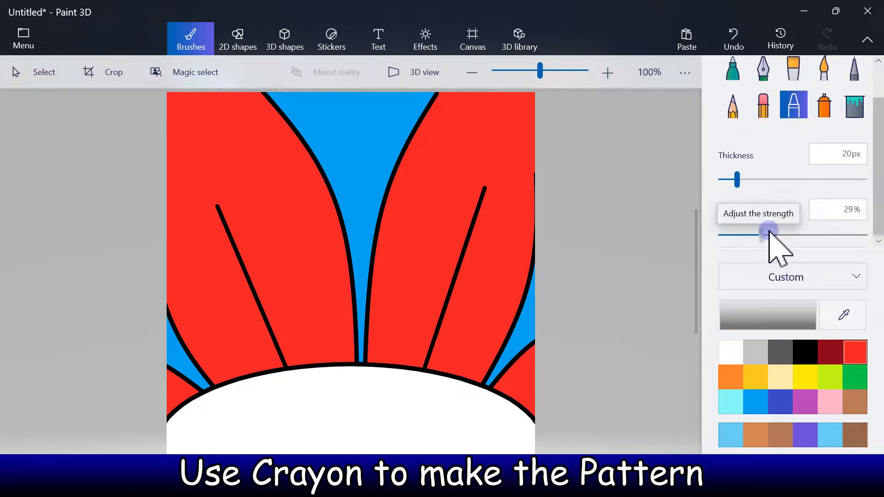
- Scatter short, faint crayon strokes across the white ellipse as a seed texture, undoing the first long stroke
mouse_move(198, 428)
left_mouse_down()
mouse_move(334, 398)
mouse_move(423, 402)
left_mouse_up()
left_click(733, 41)
left_click_drag(202, 420, 333, 402)
left_click_drag(391, 402, 434, 410)
left_click_drag(348, 431, 397, 431)
left_click_drag(248, 440, 269, 438)
left_click_drag(285, 396, 316, 394)
mouse_move(434, 395)
left_mouse_down()
mouse_move(498, 406)
mouse_move(476, 430)
mouse_move(524, 437)
left_mouse_up()
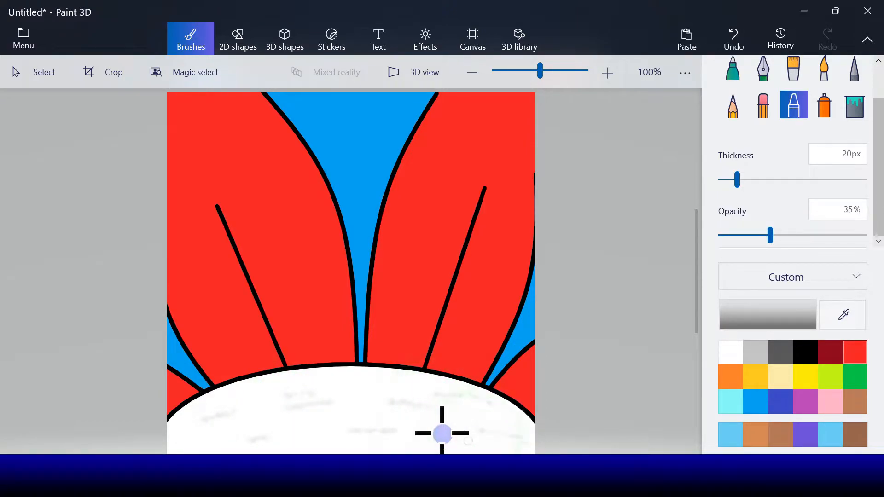
left_click_drag(430, 428, 447, 433)
left_click_drag(356, 385, 365, 384)
left_click_drag(302, 424, 325, 425)
mouse_move(261, 414)
left_mouse_down()
mouse_move(272, 409)
mouse_move(259, 390)
left_mouse_up()
left_click_drag(378, 409, 408, 390)
left_click_drag(323, 384, 329, 380)
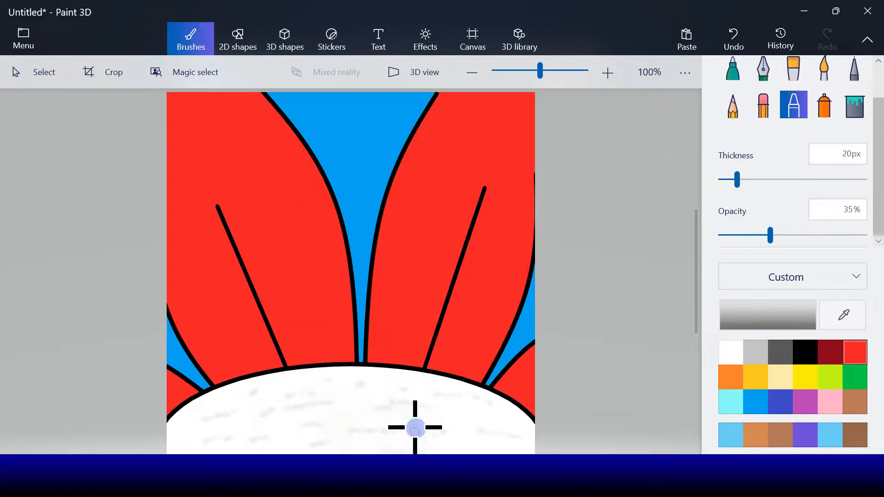
left_click_drag(475, 421, 485, 418)
left_click_drag(339, 415, 352, 414)
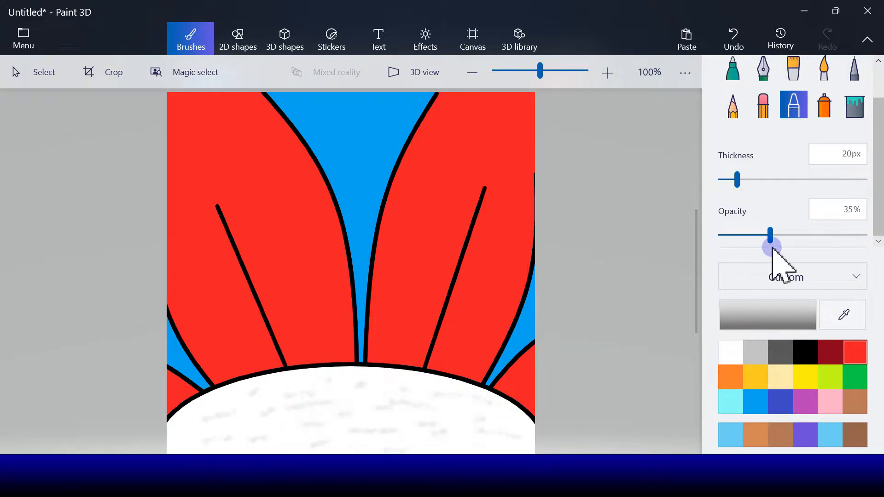
scroll(770, 201, "up", 2)
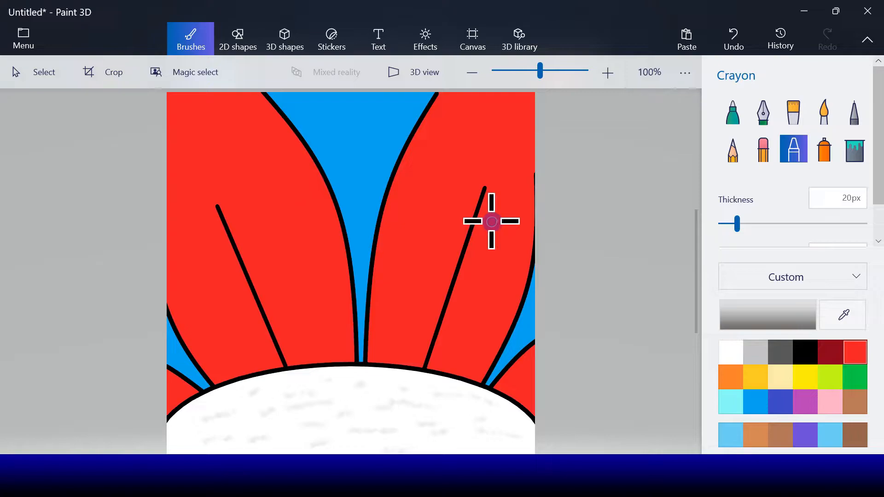
- Draw a circle over the middle of the white ellipse's upper edge and fill it with solid yellow
left_click(235, 47)
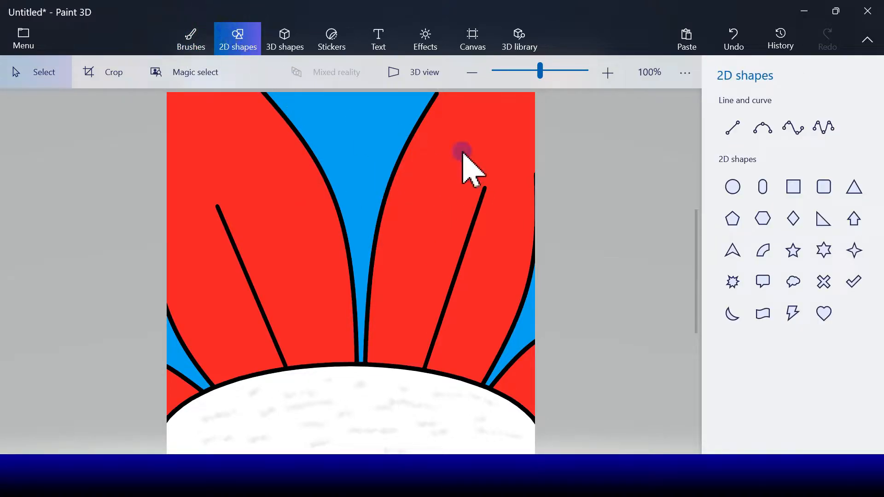
left_click(736, 192)
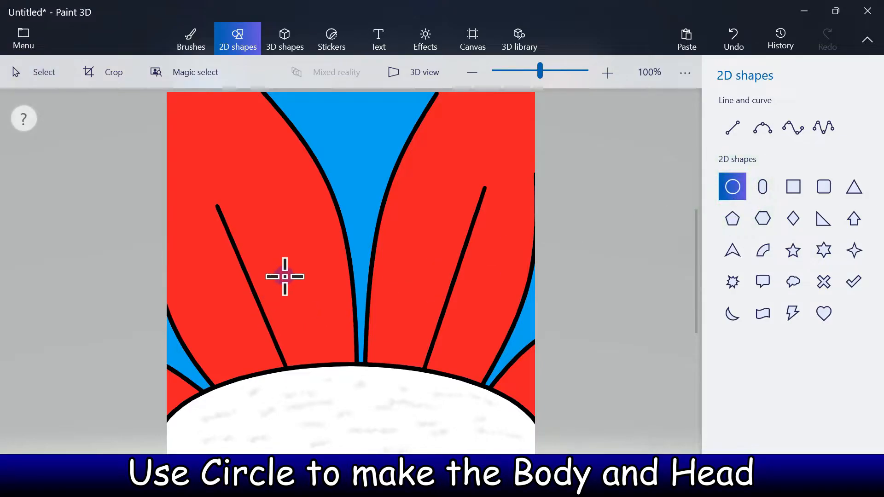
left_click_drag(263, 247, 442, 410)
mouse_move(352, 316)
left_mouse_down()
mouse_move(355, 305)
mouse_move(343, 310)
left_mouse_up()
left_click_drag(352, 404, 352, 408)
left_click(731, 144)
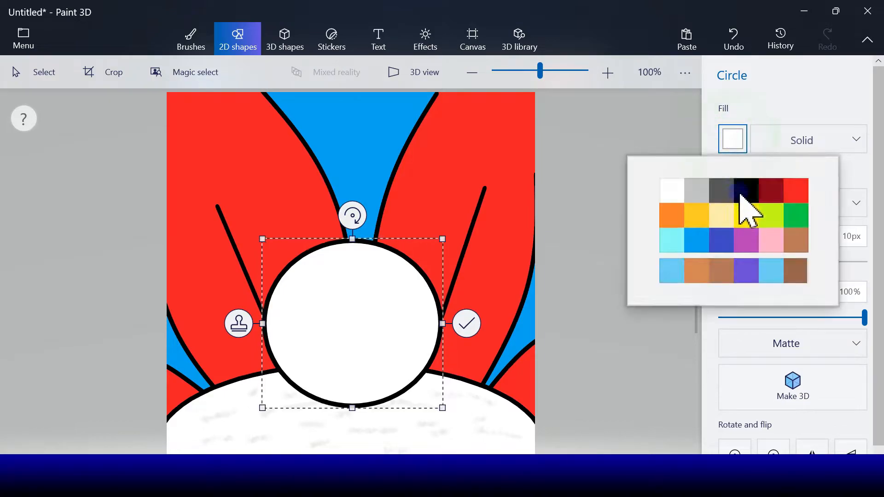
left_click(753, 198)
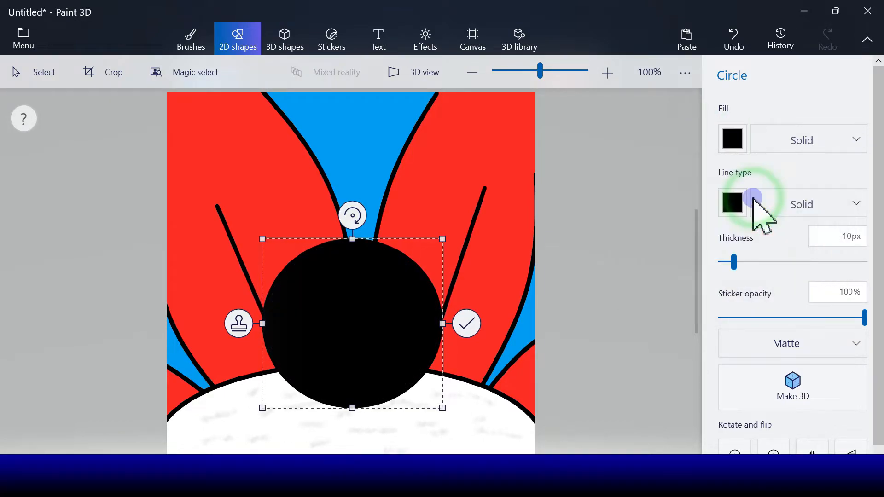
left_click(733, 140)
left_click(698, 212)
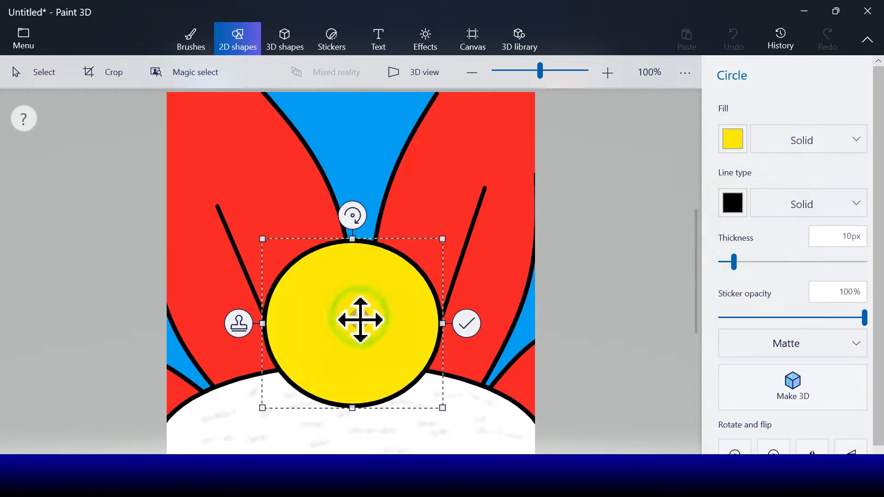
- Reposition and widen the yellow circle, then flatten it slightly from above so it forms a body
left_click_drag(360, 319, 363, 323)
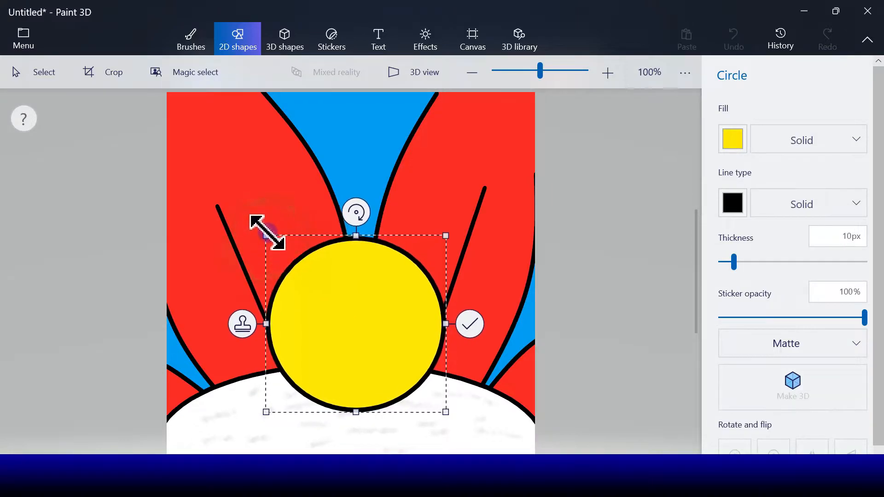
left_click_drag(257, 220, 257, 220)
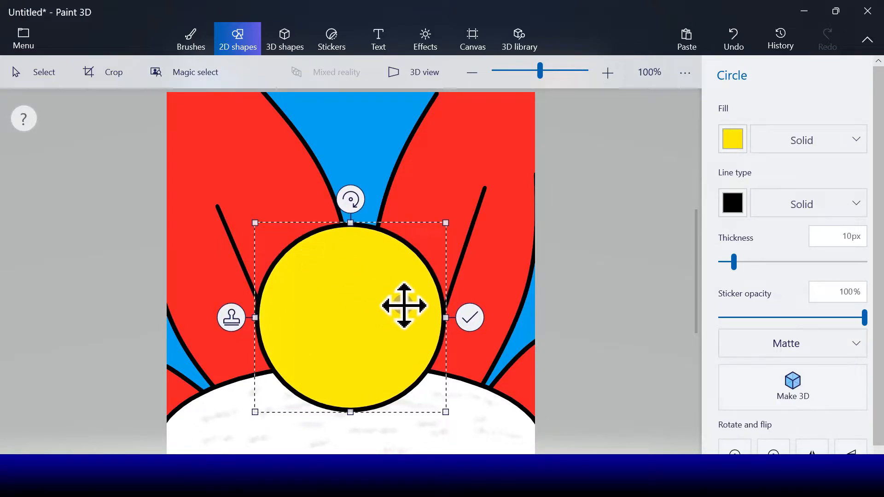
left_click_drag(448, 218, 450, 221)
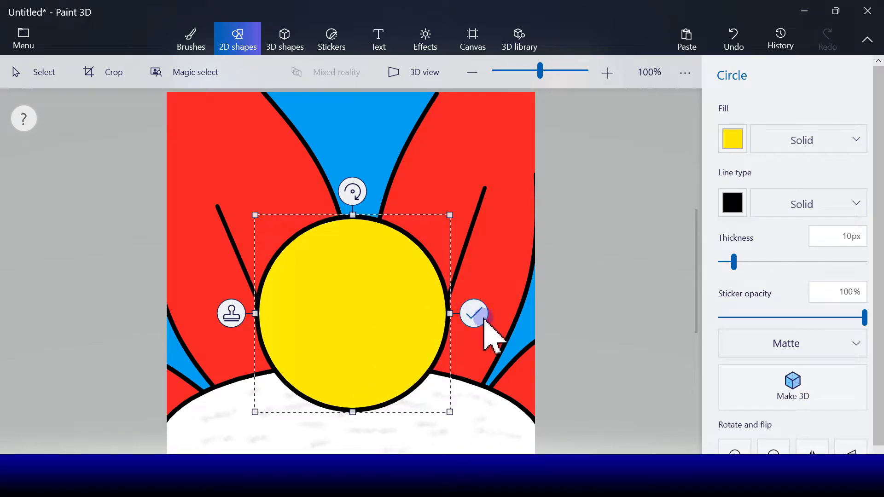
left_click_drag(353, 215, 356, 236)
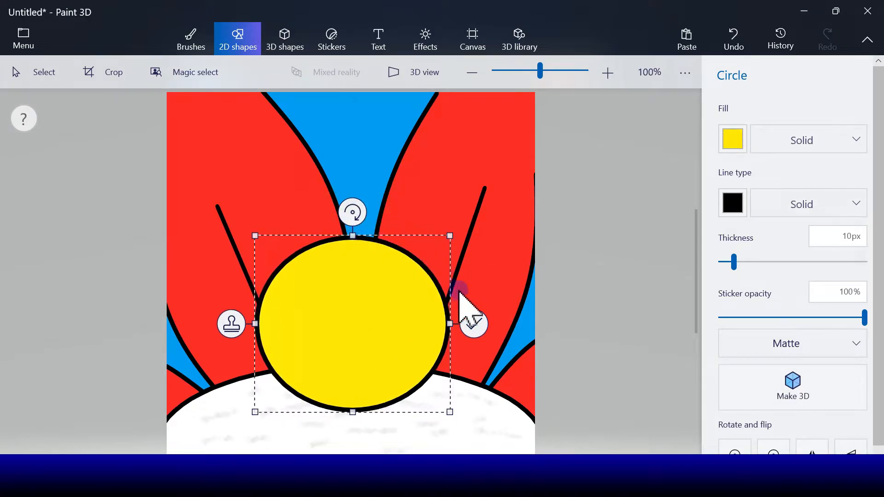
- Stamp a copy of the yellow body, shrink it and place it overlapping the body's upper part as a head
left_click(231, 326)
left_click_drag(364, 330, 363, 241)
left_click_drag(456, 328, 426, 302)
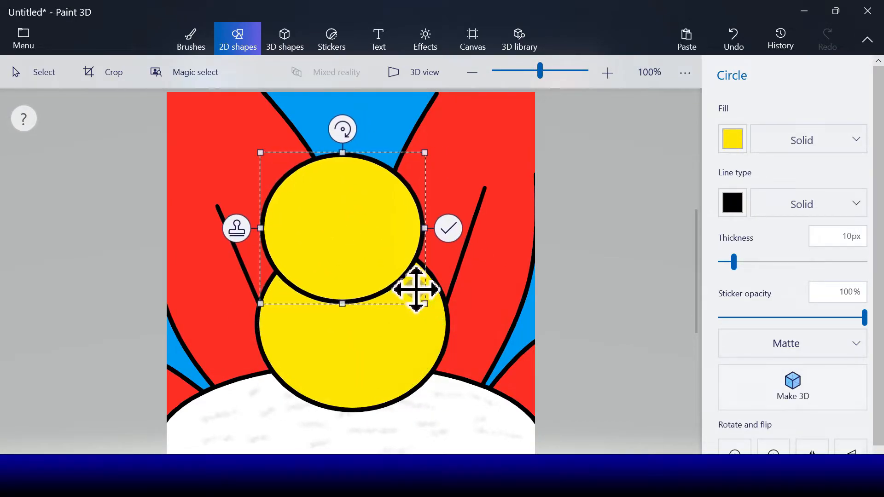
left_click_drag(355, 233, 364, 244)
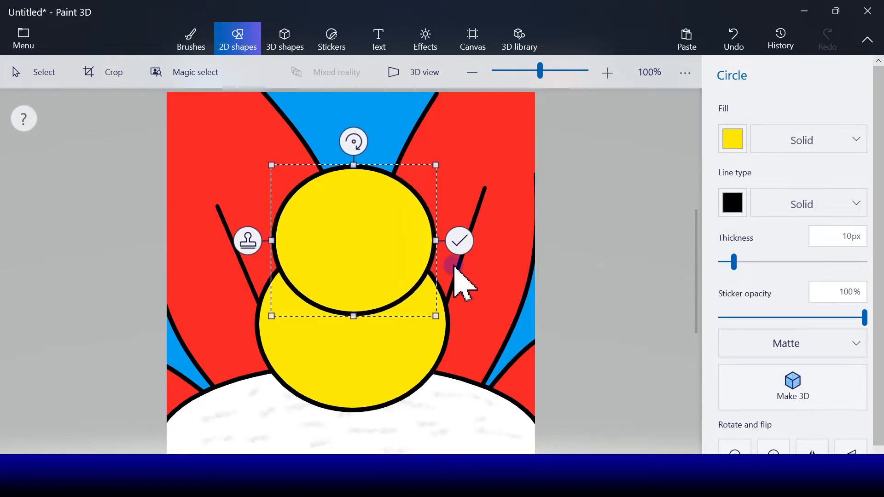
left_click_drag(271, 164, 273, 161)
left_click_drag(347, 233, 348, 228)
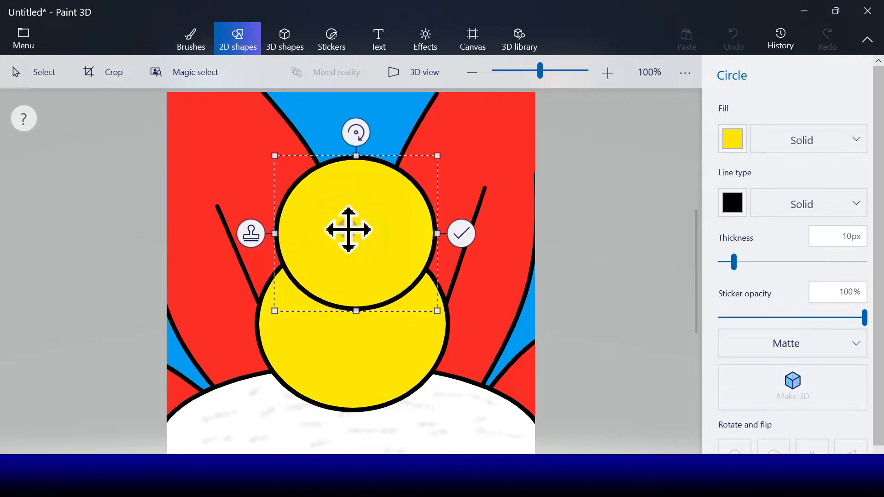
left_click(462, 236)
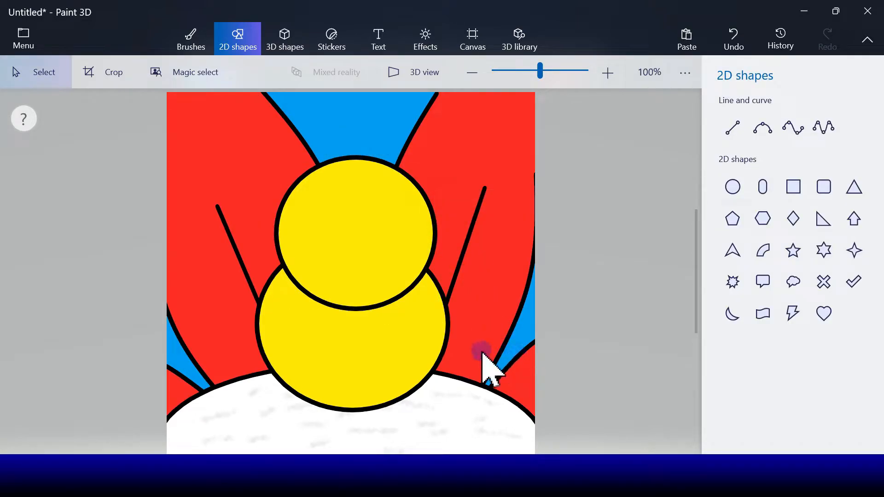
- Draw a 4-point curve sagging across the yellow body just below the head as the first stripe
left_click(795, 130)
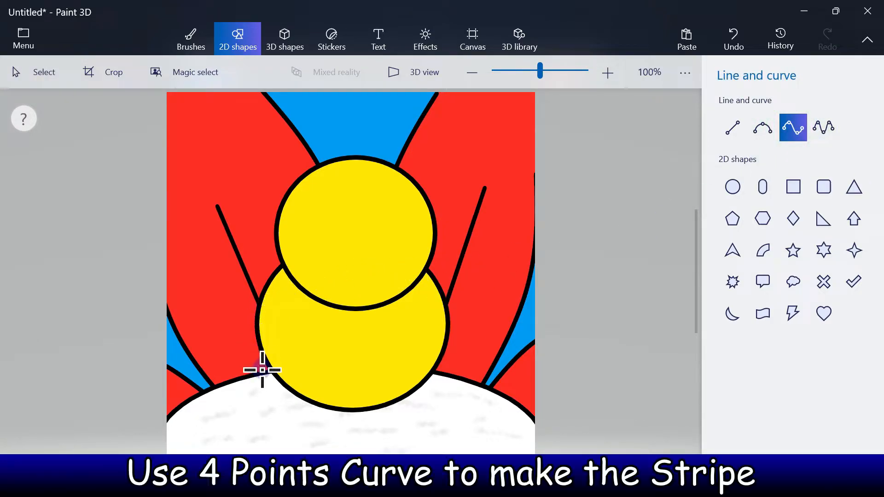
left_click(266, 300)
left_click_drag(416, 312, 439, 300)
left_click_drag(323, 283, 313, 321)
left_click_drag(381, 312, 390, 331)
left_click(308, 324)
left_click_drag(308, 324, 310, 332)
left_click_drag(395, 335, 353, 339)
- Stamp the stripe, move the copy slightly below the first and adjust its points to span the body's width
left_click(221, 321)
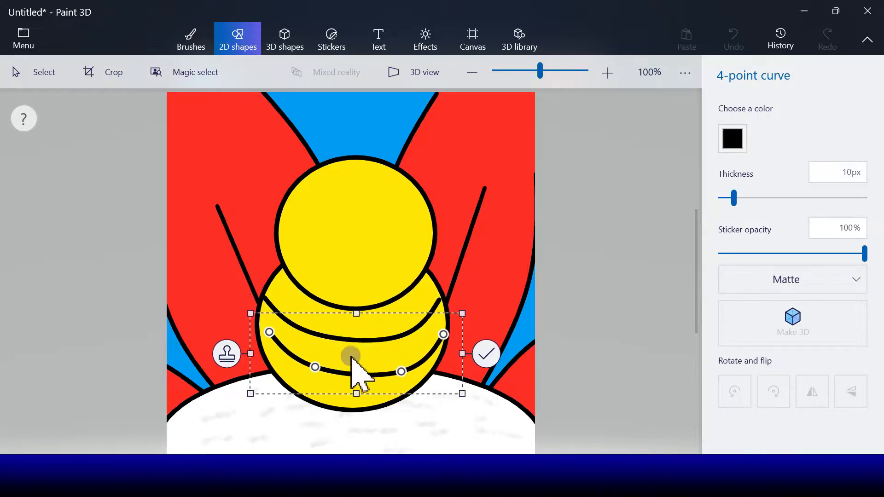
left_click_drag(354, 371, 354, 371)
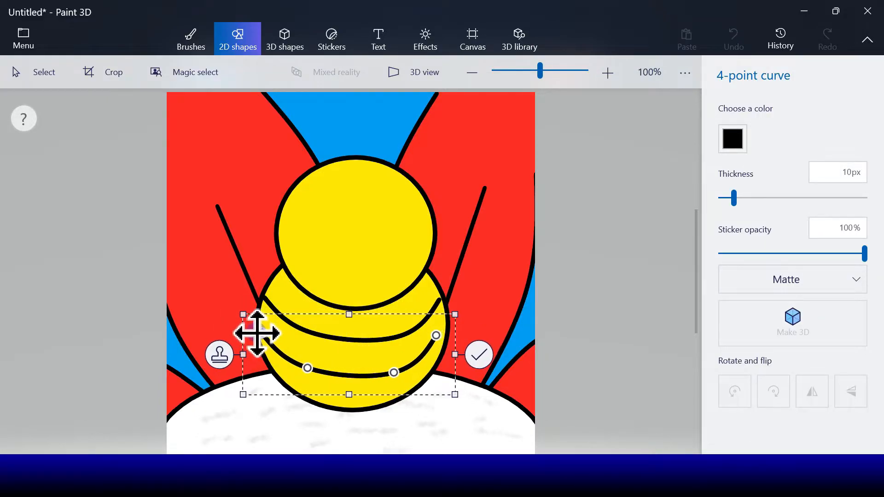
left_click_drag(255, 334, 256, 321)
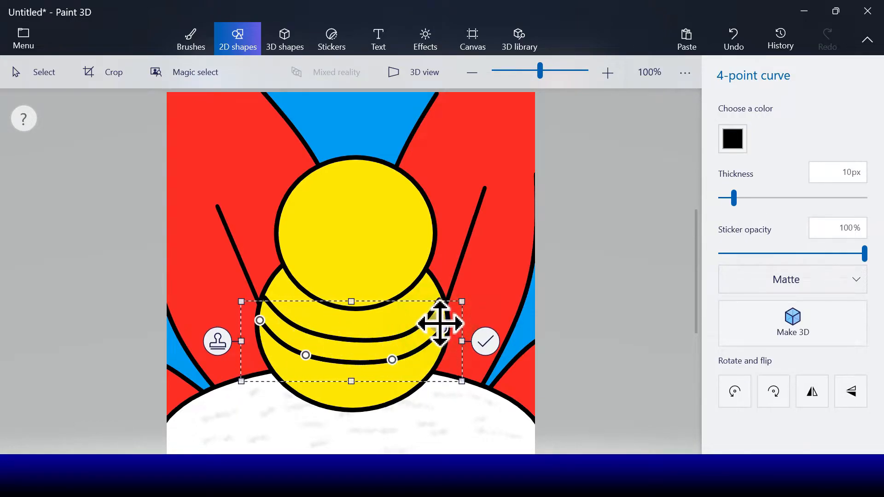
left_click_drag(389, 355, 401, 355)
left_click_drag(303, 354, 297, 345)
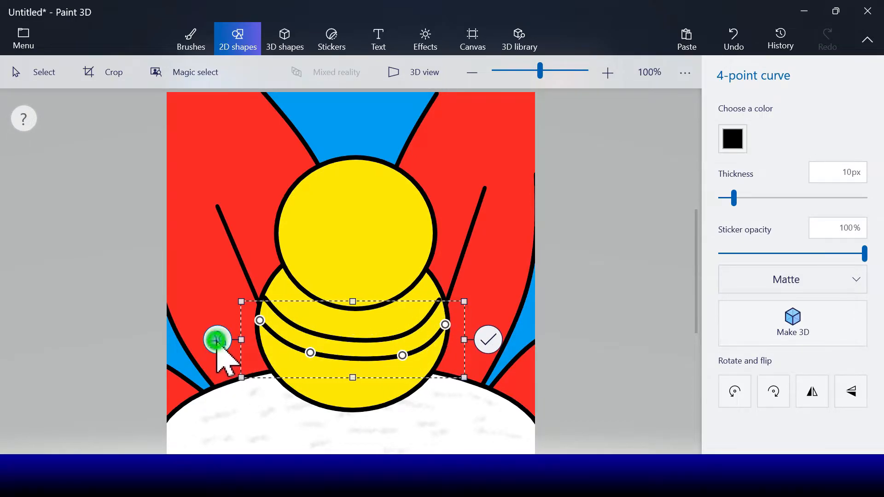
- Stamp two more stripe curves onto the lower part of the body and shape them to fit its narrowing width
left_click_drag(349, 329, 363, 360)
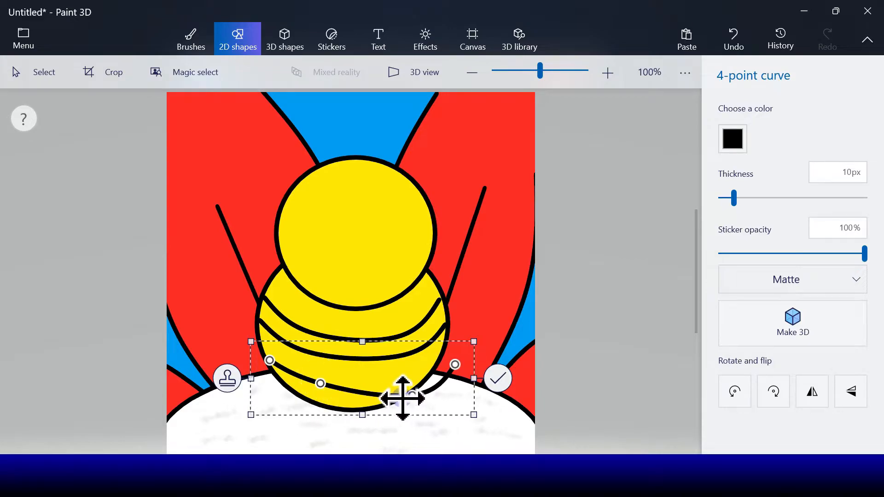
left_click_drag(378, 384, 378, 381)
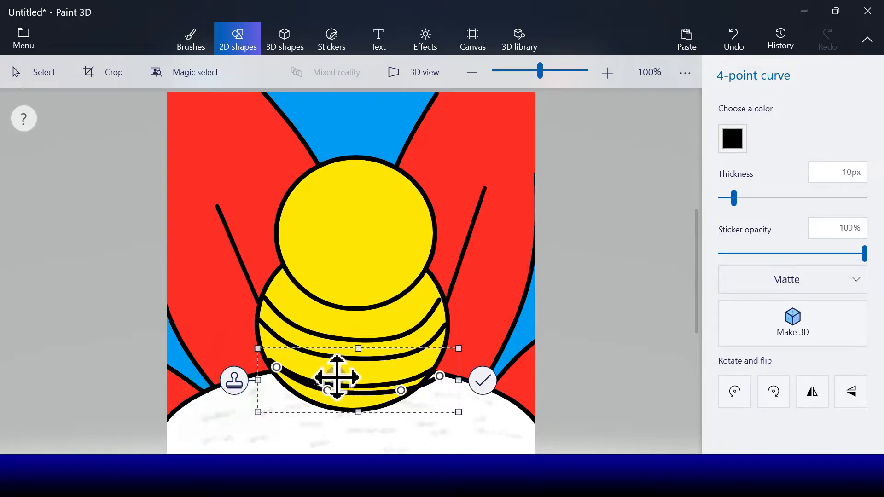
left_click_drag(337, 378, 352, 382)
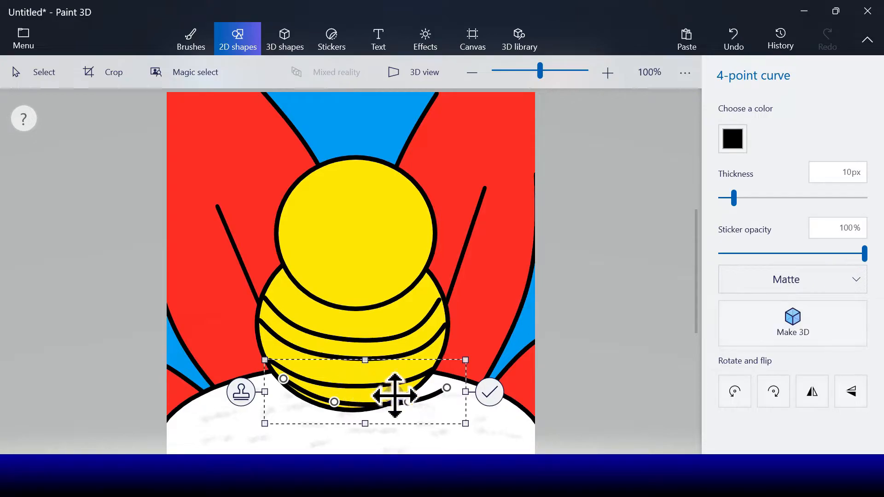
left_click_drag(414, 404, 383, 393)
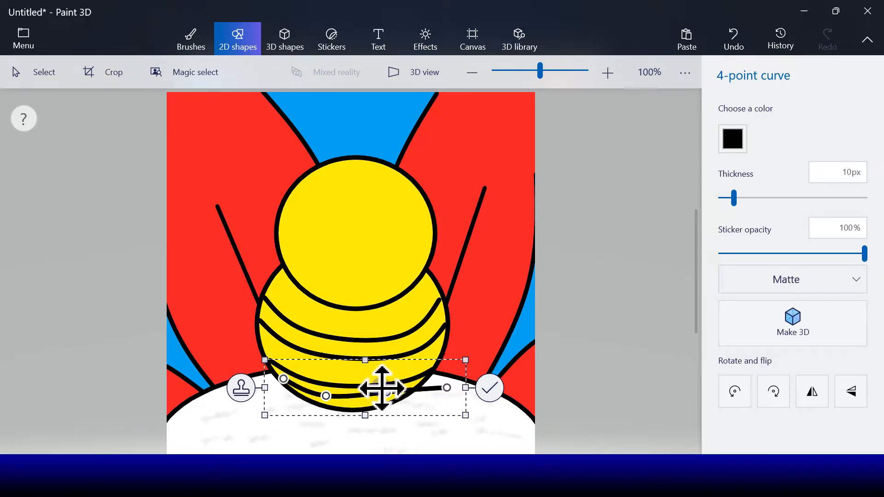
left_click_drag(449, 389, 400, 378)
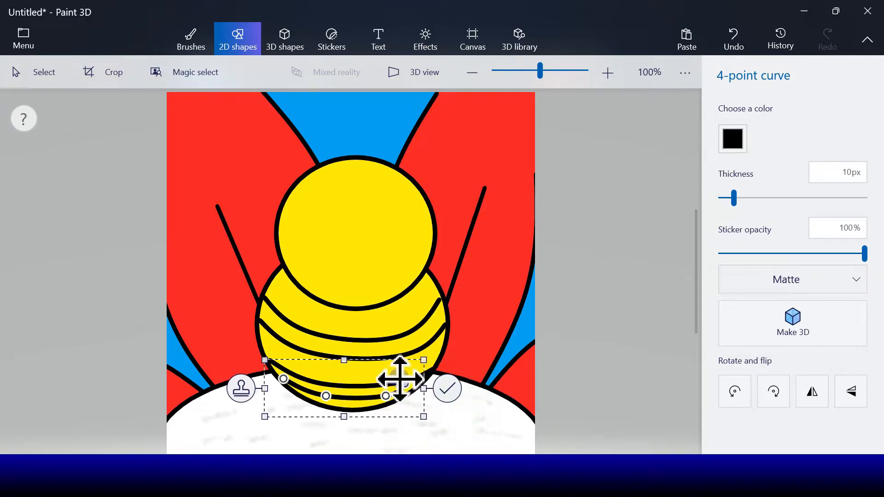
left_click(458, 389)
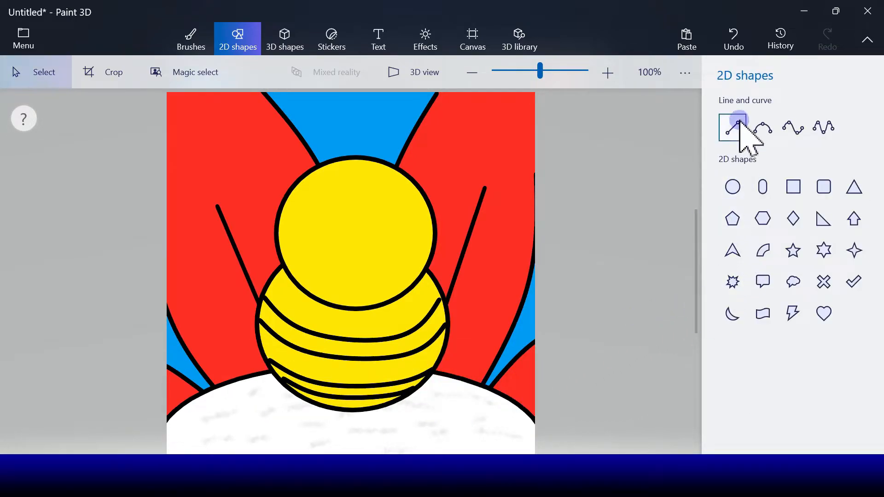
- Fill the upper and lower bands between the paired stripe curves on the body with black
left_click(207, 41)
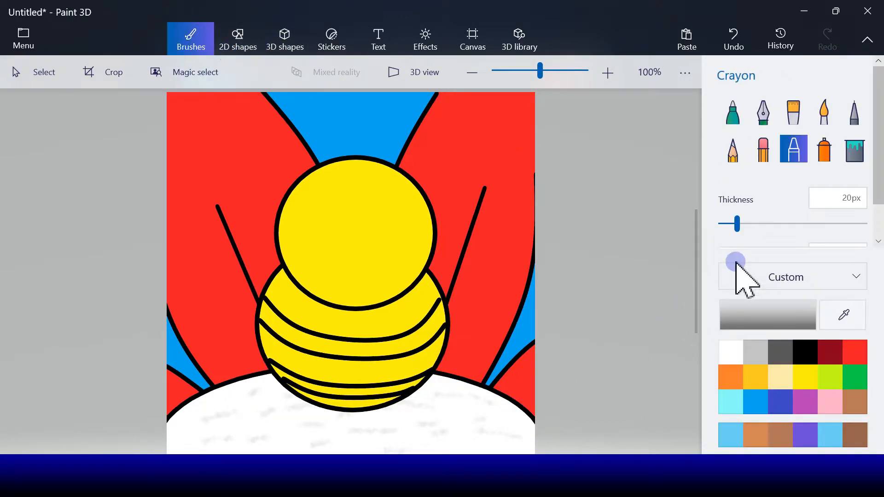
left_click(855, 154)
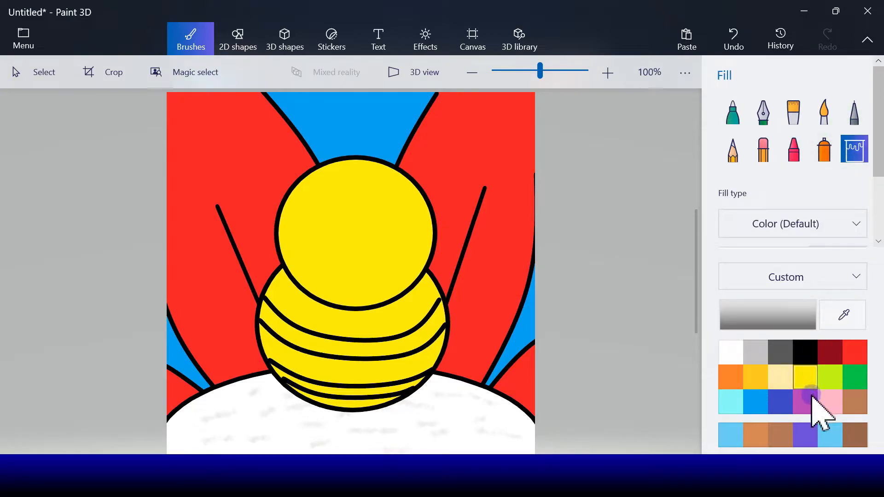
left_click(806, 354)
left_click(335, 348)
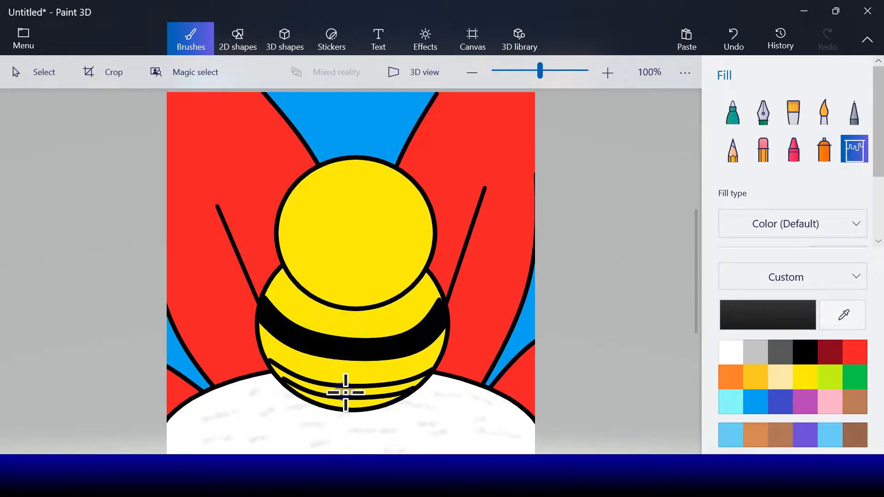
left_click(341, 386)
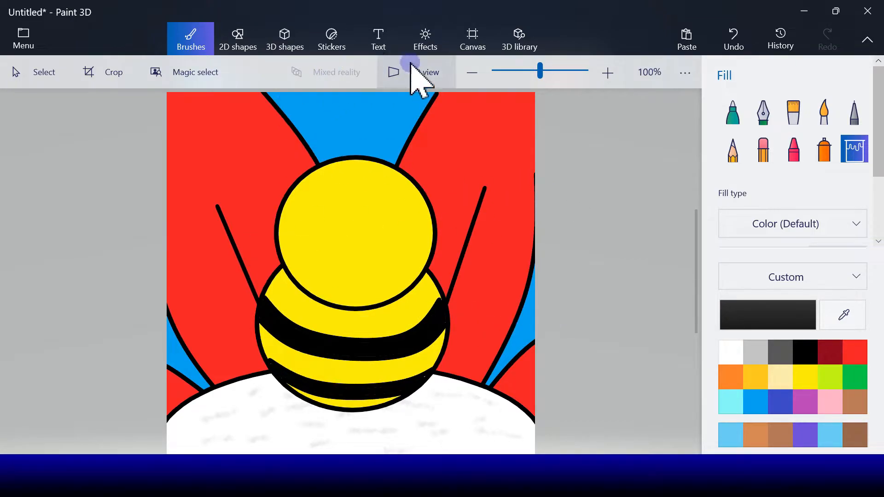
- Draw a small, slightly tilted circle on the left half of the head as the first glasses lens
left_click(231, 36)
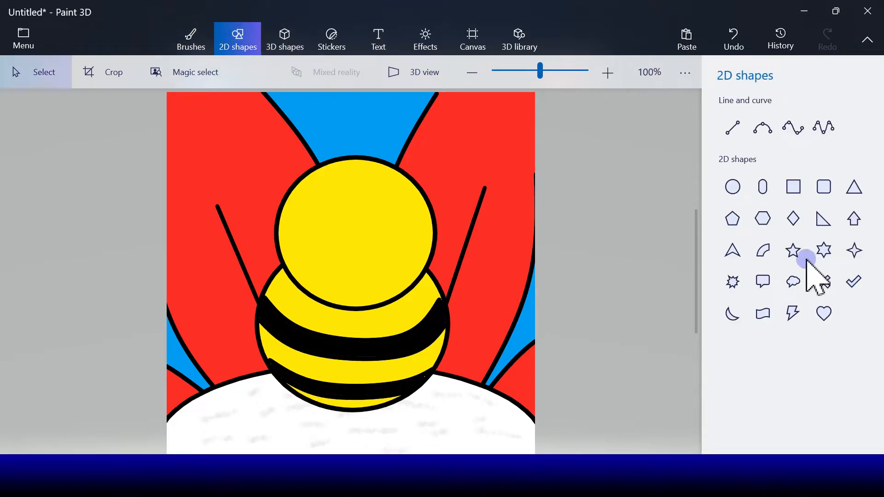
left_click(731, 185)
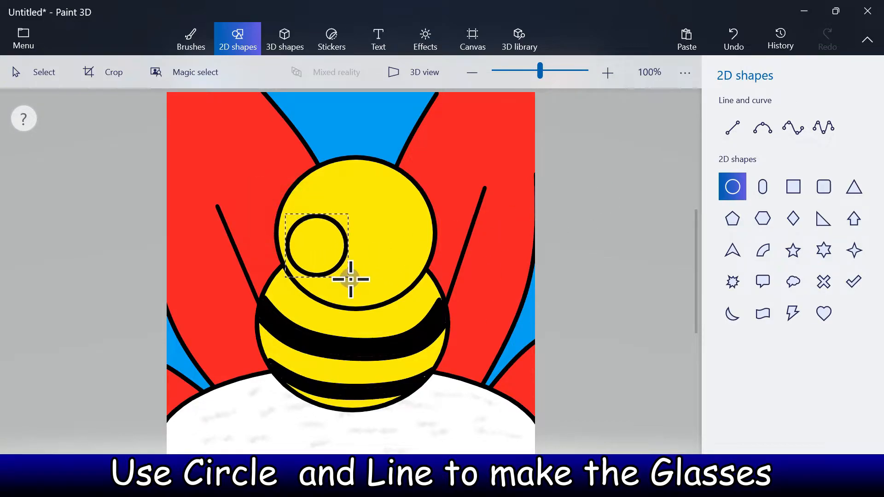
left_click_drag(353, 289, 353, 288)
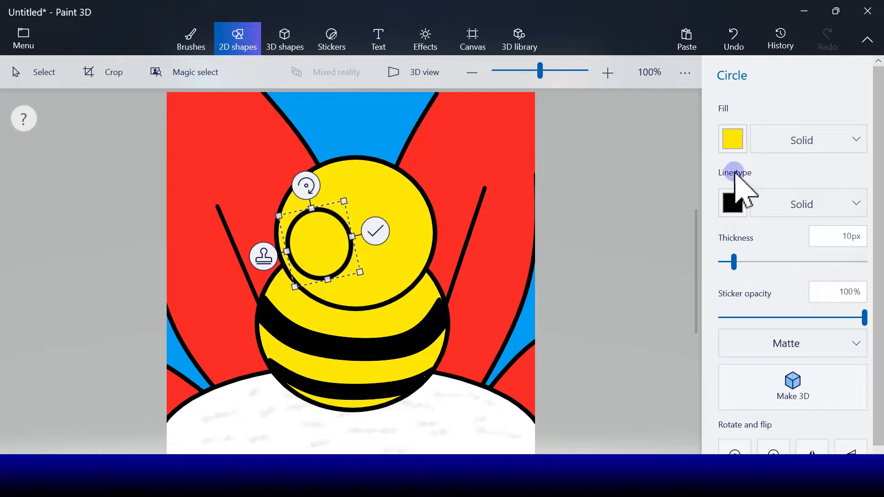
- Try a white fill on the lens circle and return it to yellow
left_click(730, 148)
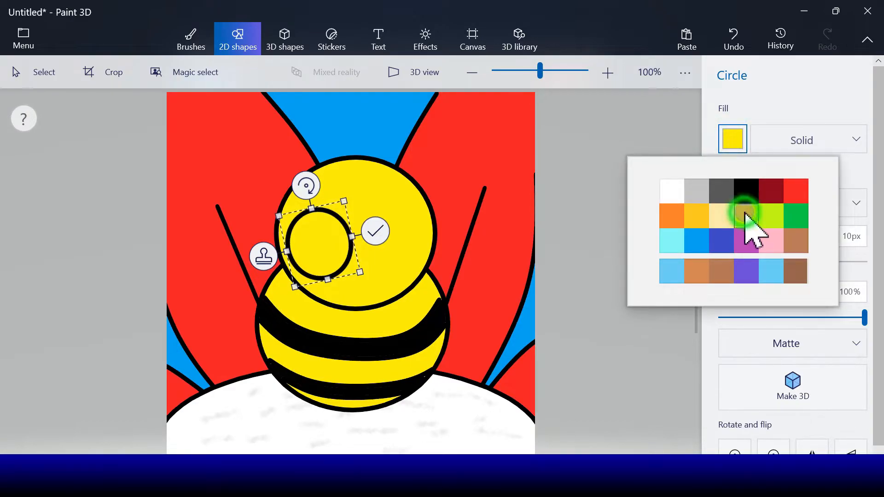
left_click(668, 193)
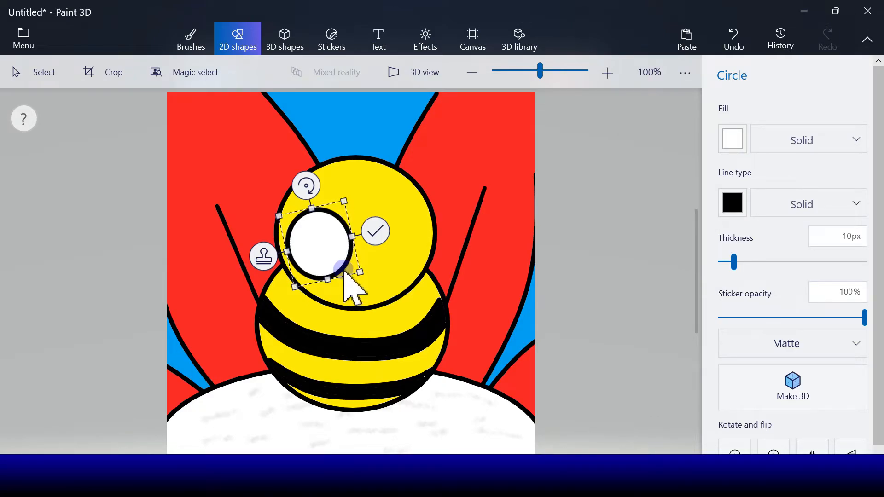
left_click(734, 140)
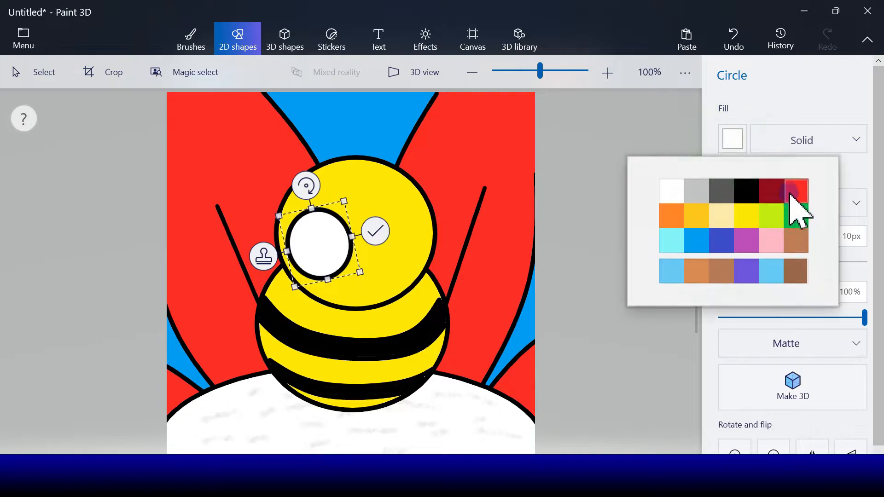
left_click(741, 221)
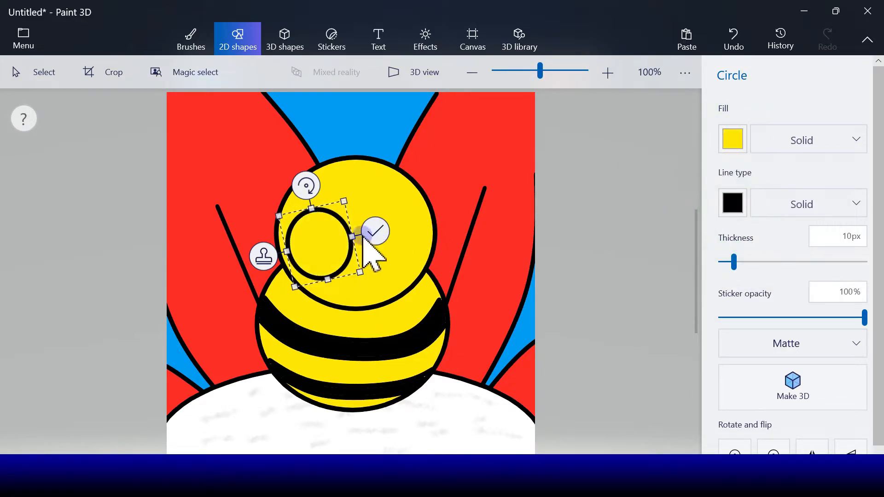
- Place a copy of the lens circle on the right half of the head and tilt it to mirror the first
left_click_drag(348, 244, 390, 243)
left_click_drag(389, 184, 396, 233)
left_click(445, 268)
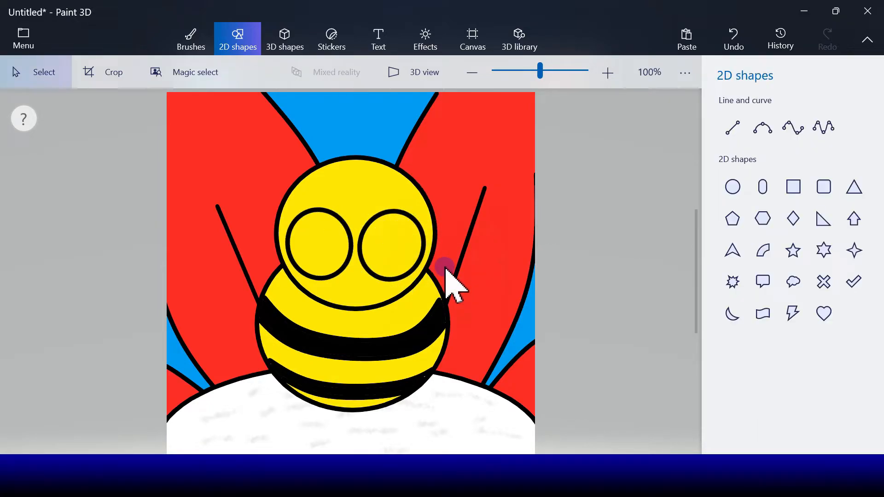
- Recolour the outlines of both lens circles orange with the Fill tool
left_click(189, 36)
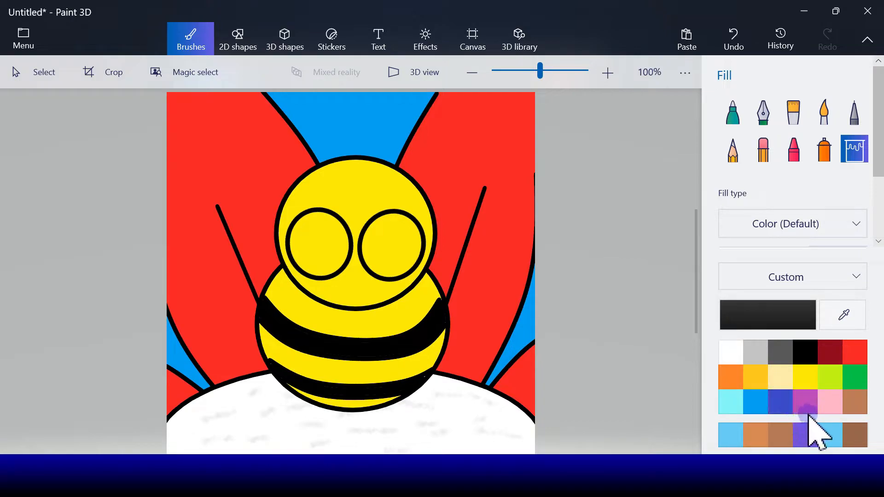
left_click(733, 382)
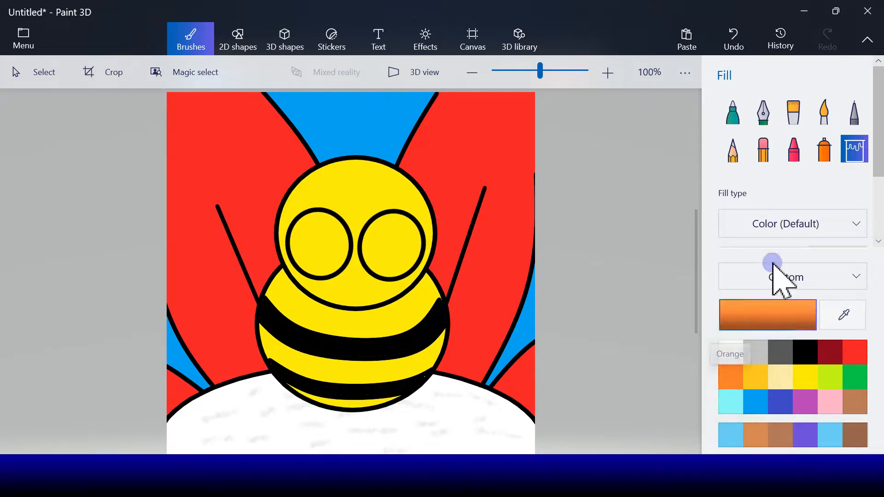
left_click(362, 258)
left_click(350, 255)
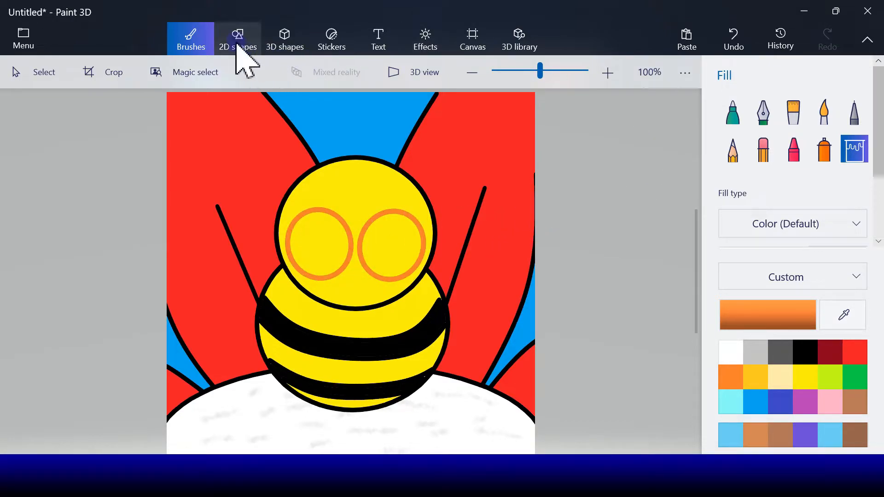
- Draw a short orange line from the left lens up and out past the head's edge as a glasses arm
left_click(238, 43)
left_click(732, 127)
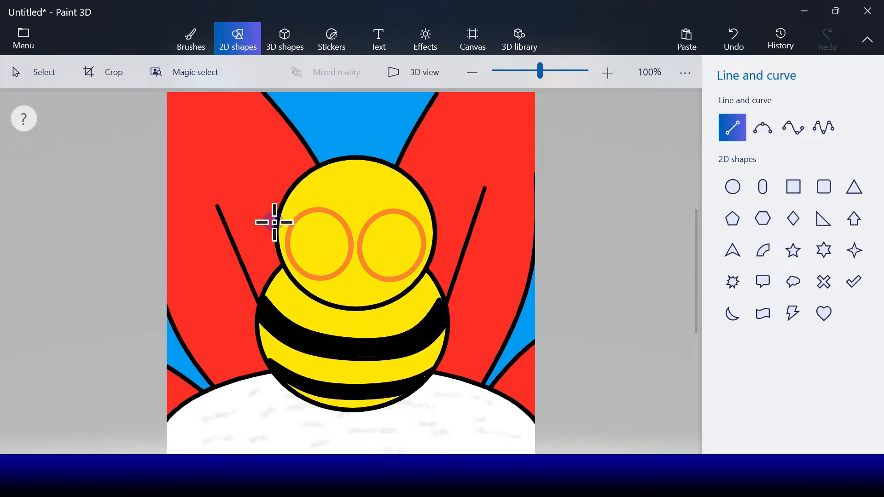
left_click_drag(273, 219, 287, 241)
left_click(734, 140)
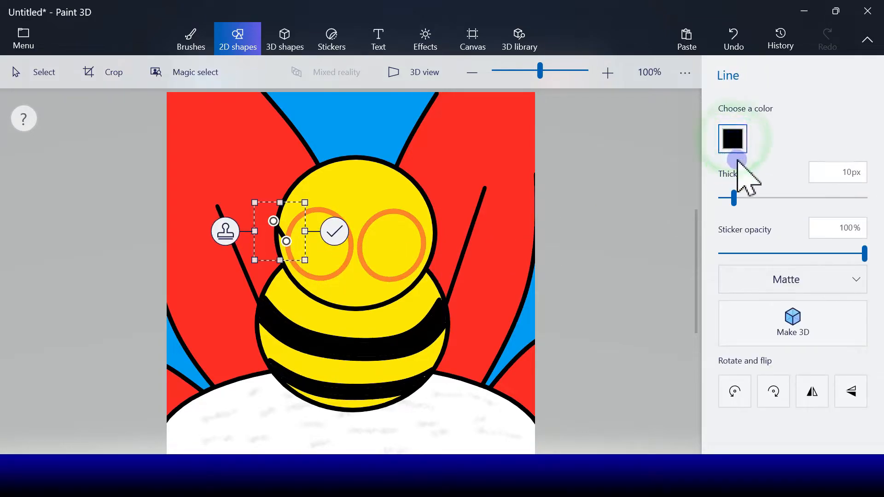
left_click(693, 215)
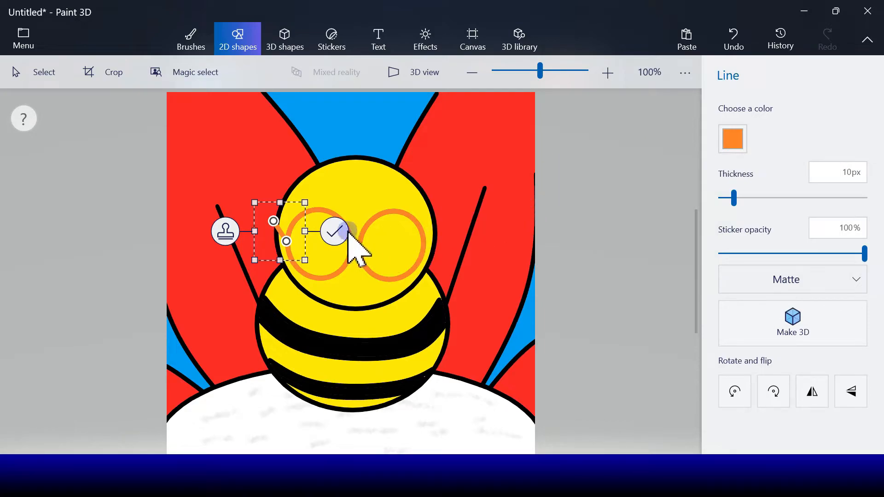
left_click(336, 232)
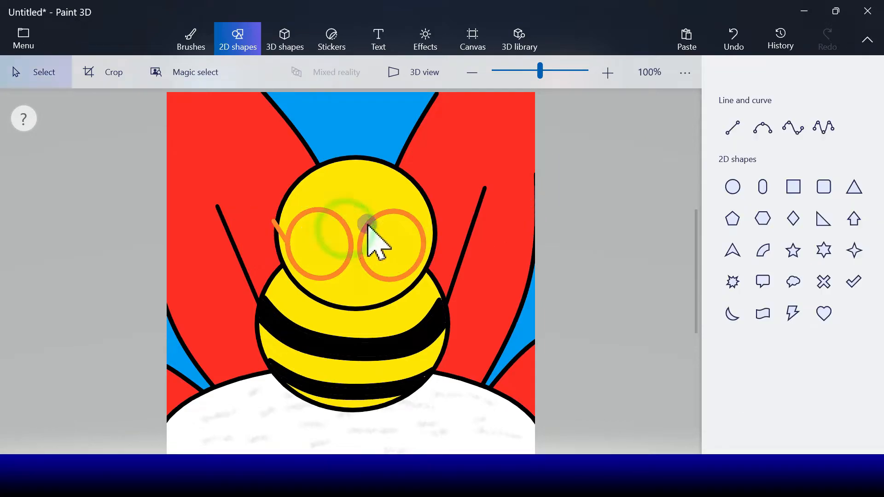
- Draw a matching short orange line from the right lens up and out past the head's edge
left_click(737, 131)
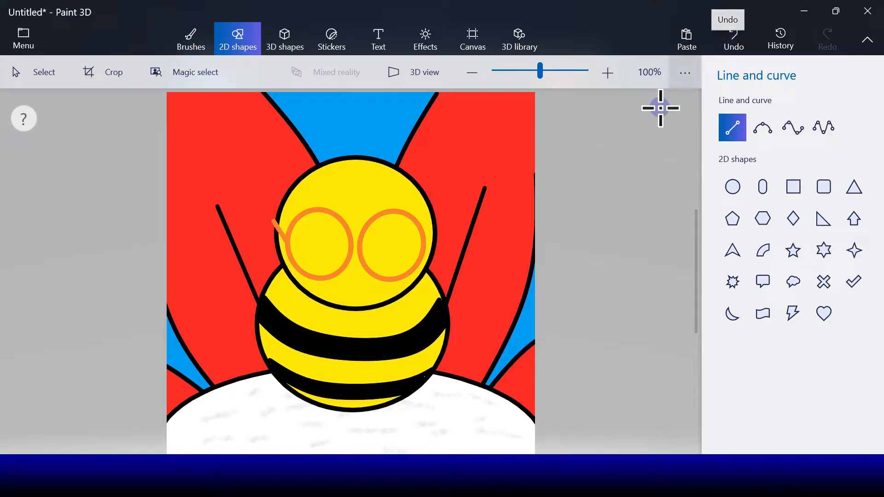
left_click_drag(423, 243, 441, 220)
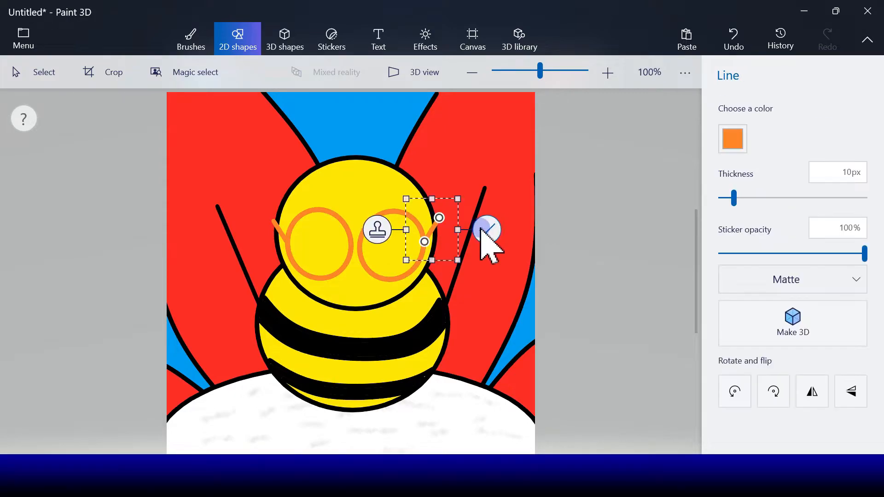
left_click(491, 230)
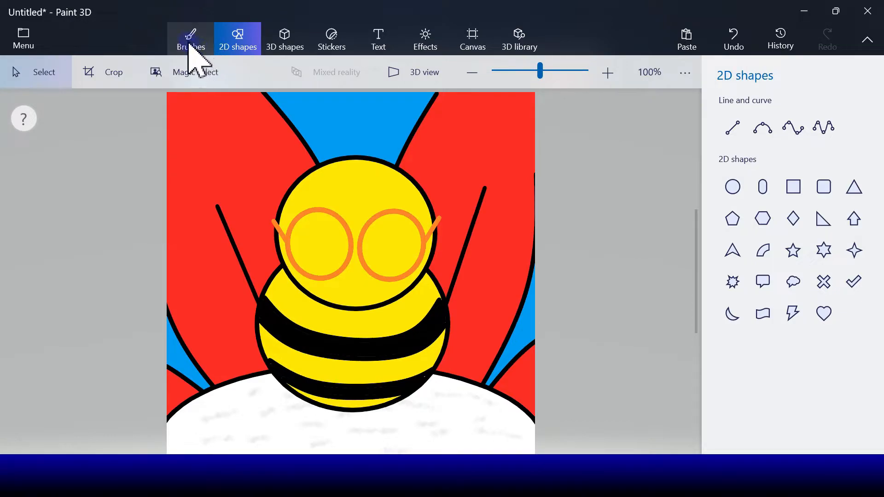
- Draw an oval eye with white fill and outline inside the left lens, and stamp a copy inside the right lens
left_click(733, 186)
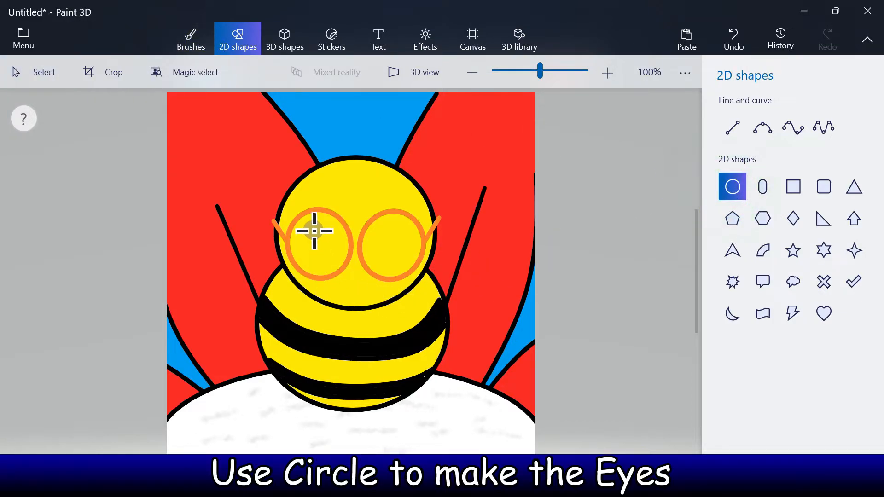
left_click_drag(312, 227, 322, 241)
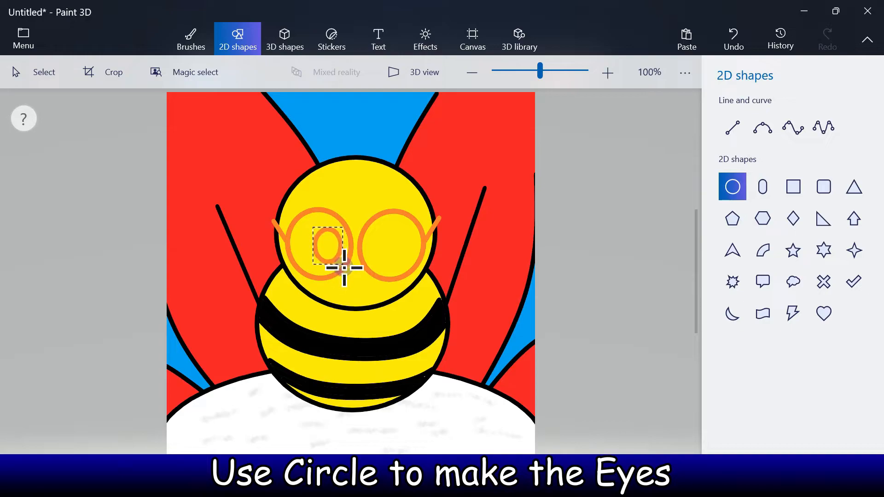
left_click_drag(347, 271, 346, 272)
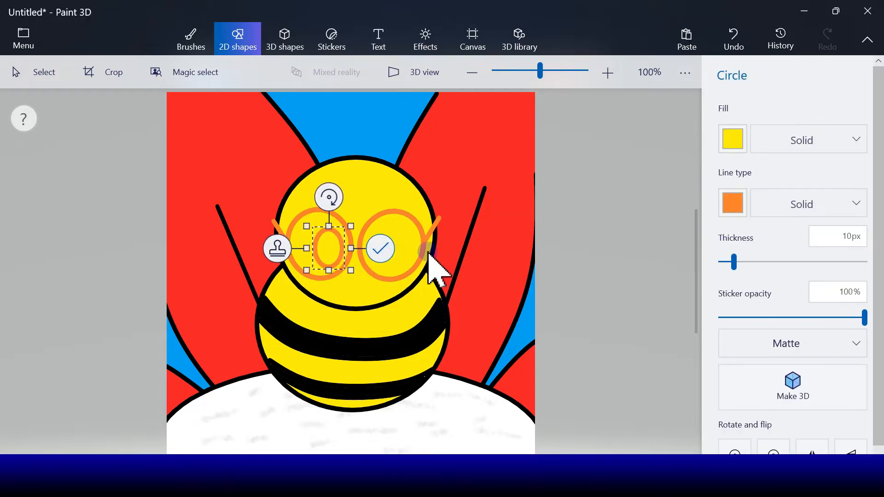
left_click(732, 203)
left_click(675, 253)
left_click(734, 139)
left_click(673, 191)
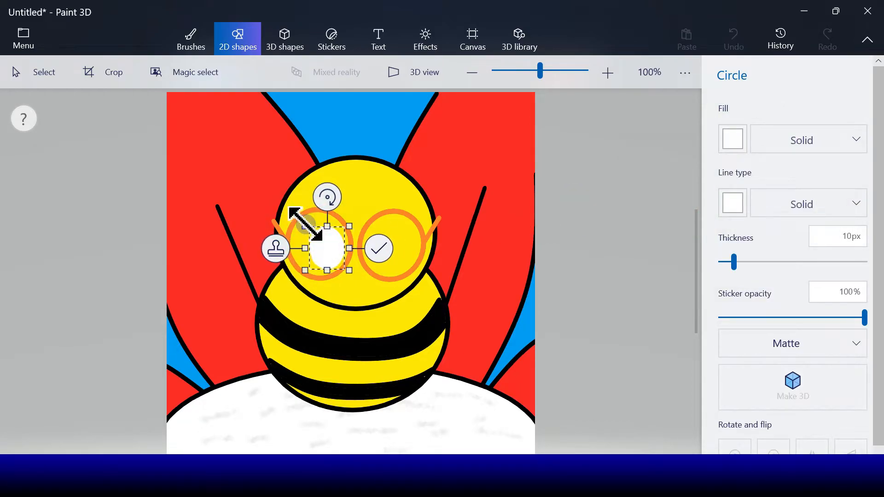
left_click(276, 248)
left_click_drag(328, 251, 372, 251)
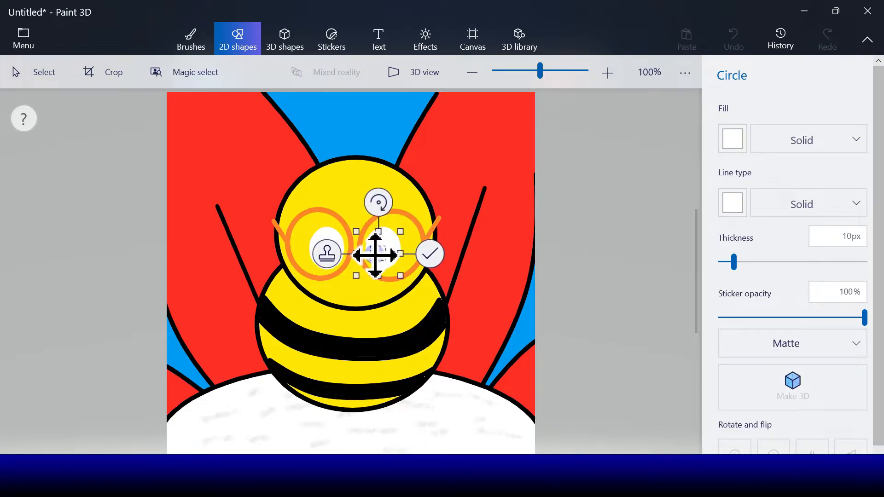
- Add a small circle with black fill and black outline inside the right white eye as its pupil
left_click(732, 139)
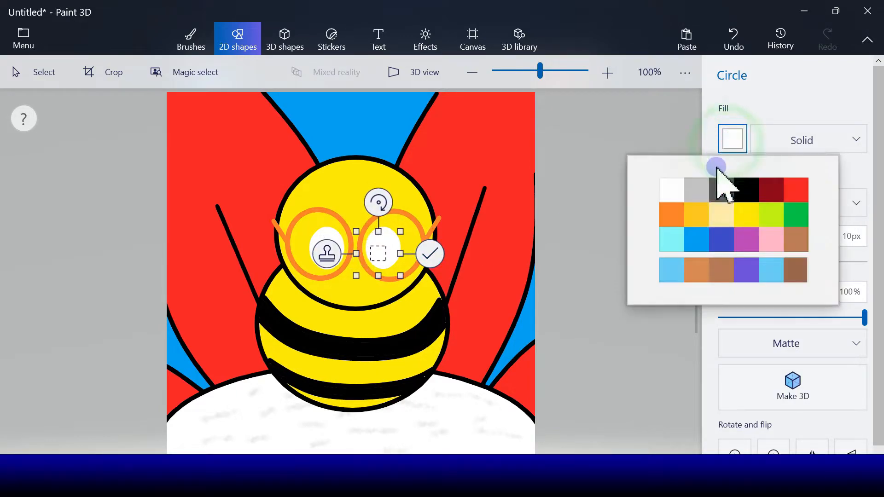
left_click(745, 193)
left_click(732, 203)
left_click(745, 255)
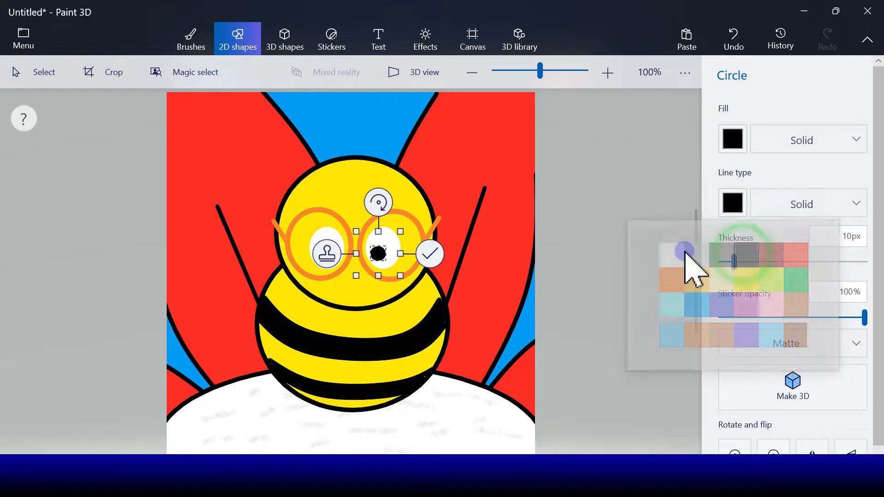
- Place a copy of the right eye's black pupil inside the left white eye
left_click_drag(385, 257, 338, 253)
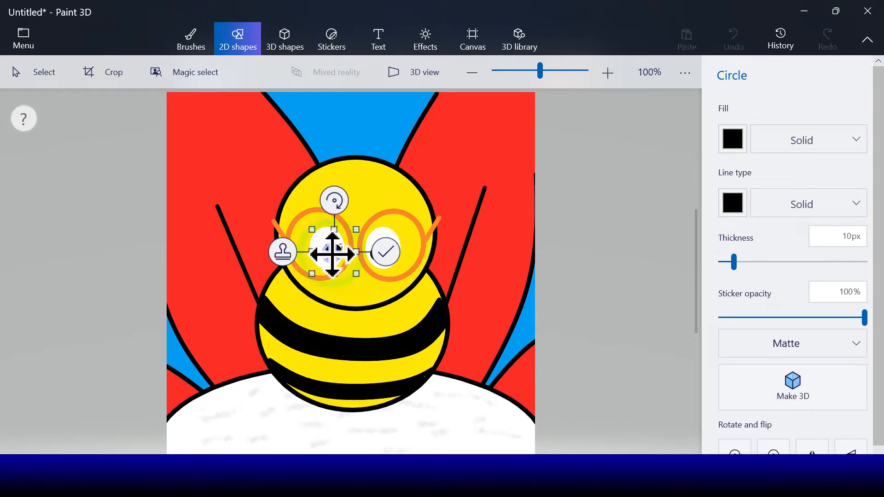
left_click(366, 269)
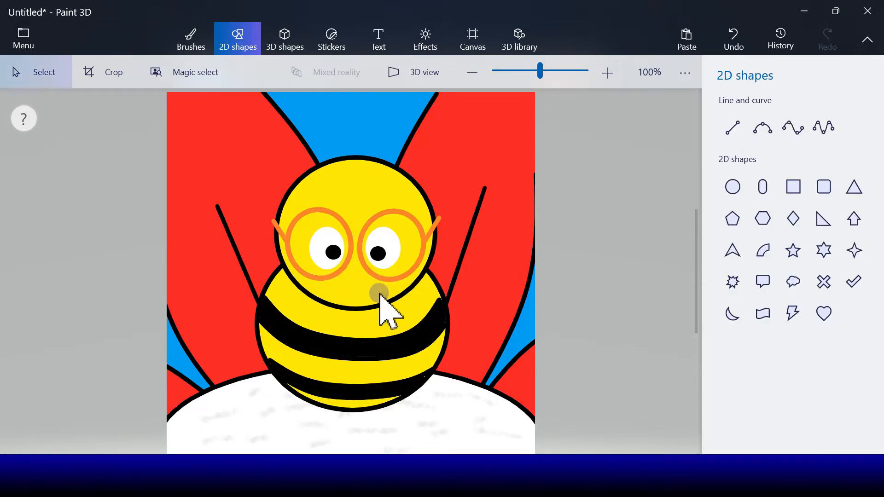
left_click(588, 252)
- Add a tiny circle with a white outline on the upper right of the left pupil as its highlight
left_click(733, 186)
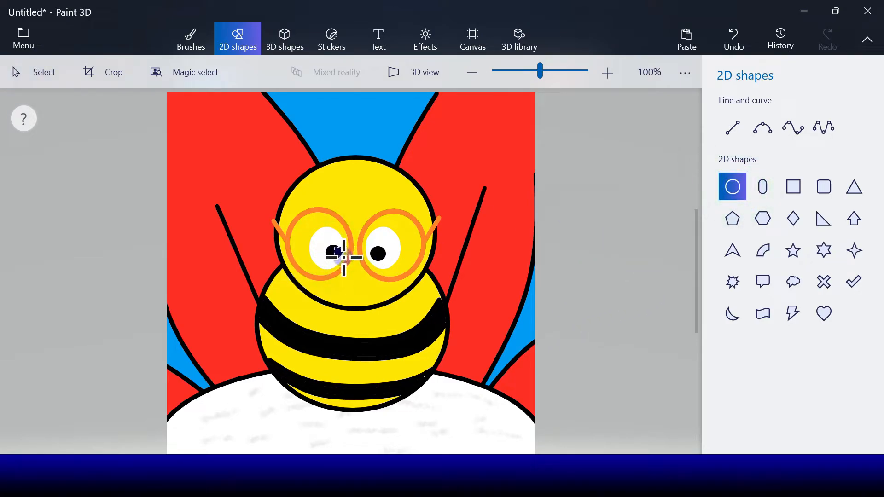
left_click(337, 250)
left_click(733, 202)
left_click(681, 257)
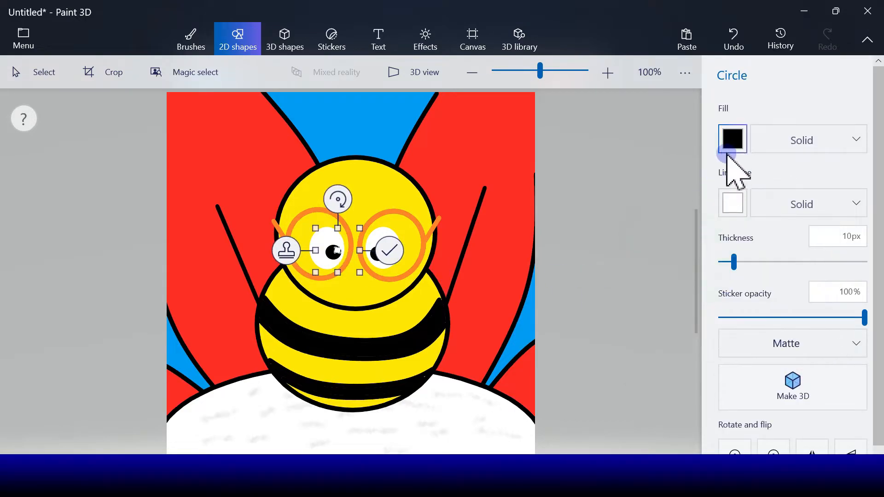
left_click_drag(328, 251, 324, 252)
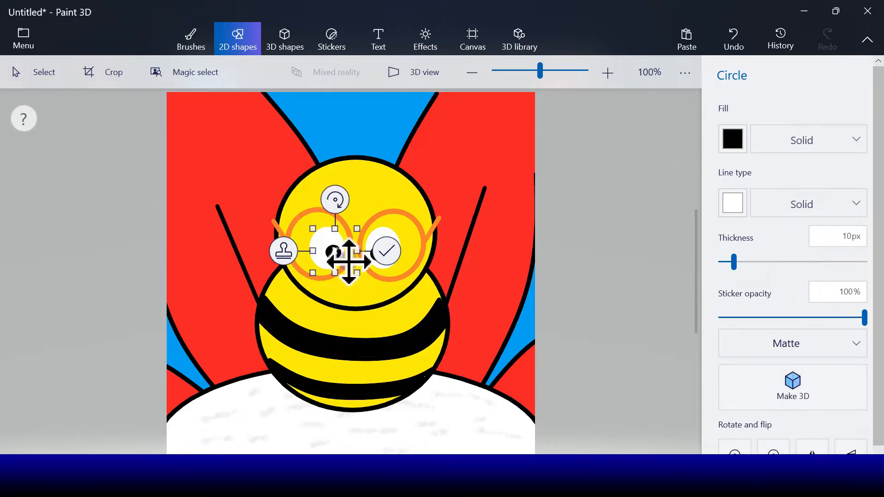
- Stamp the left pupil's white highlight and place the copy on the right pupil
left_click_drag(344, 248, 392, 249)
left_click(286, 249)
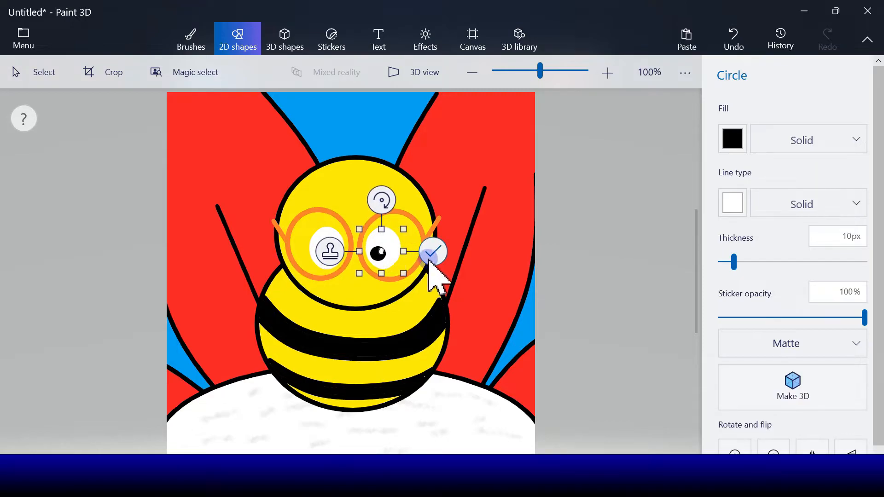
left_click(432, 252)
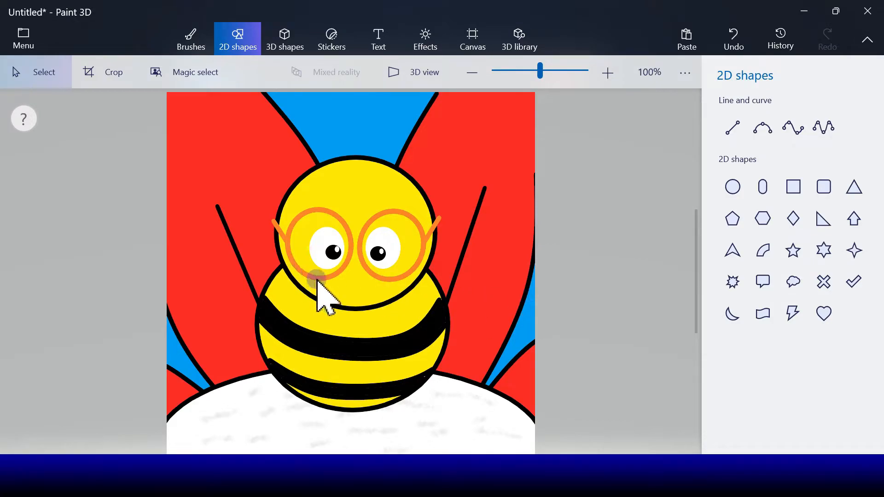
- Draw an indigo 3-point curve from the face centre below the eyes out past the head's left side as the book's upper-left edge
left_click(789, 127)
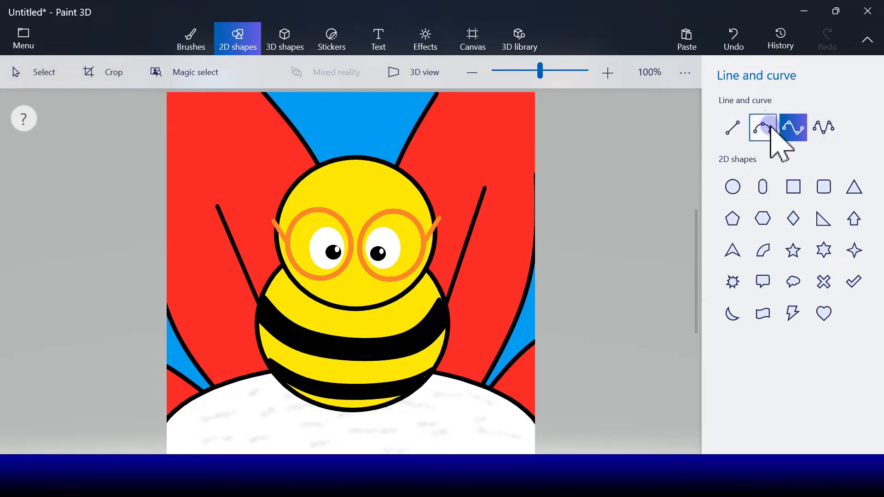
left_click(770, 128)
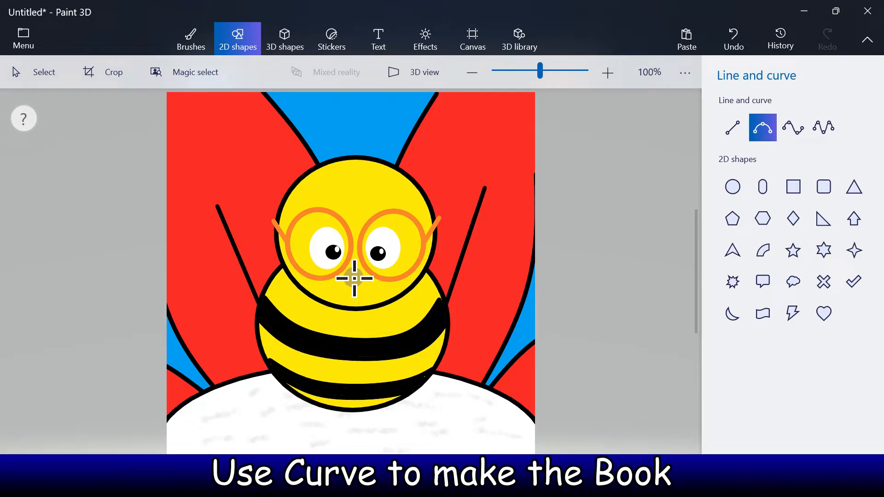
left_click_drag(353, 278, 246, 230)
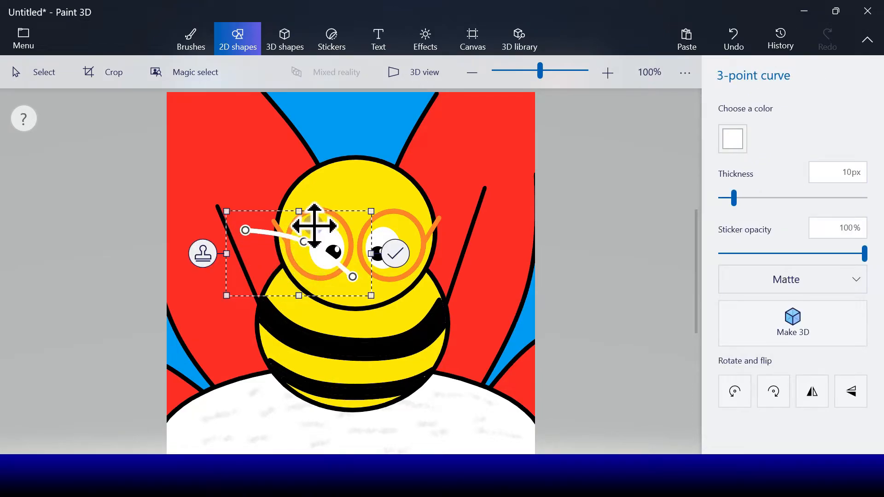
left_click_drag(314, 226, 314, 229)
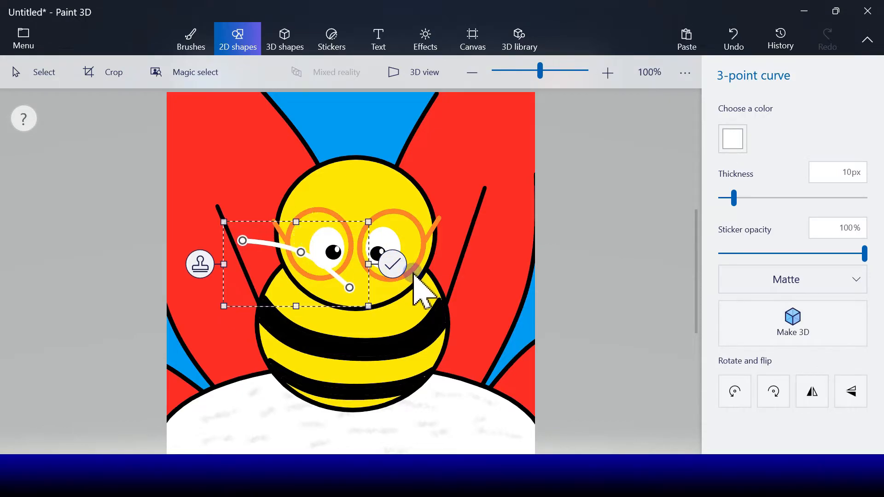
left_click(733, 139)
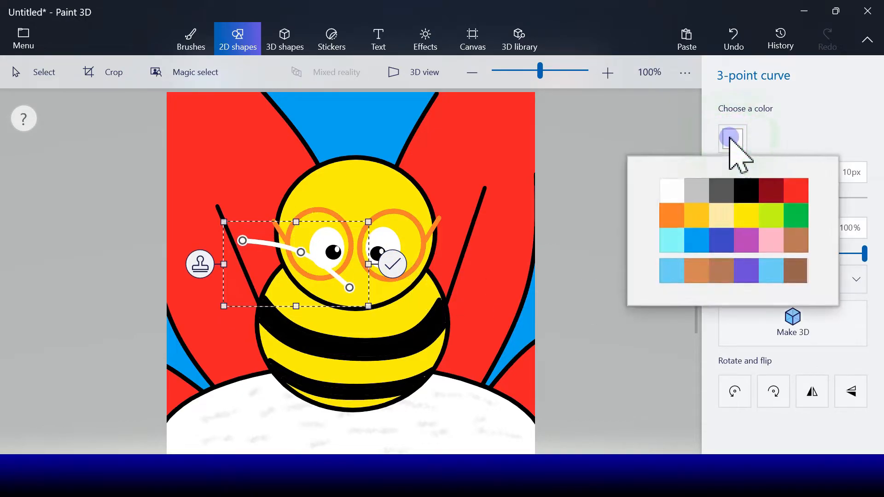
left_click(727, 244)
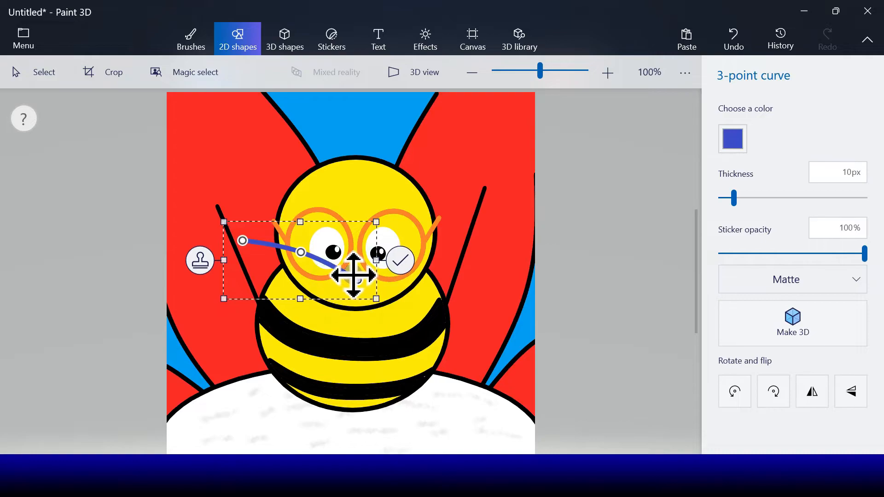
left_click(400, 260)
- Draw a mirrored indigo 3-point curve from the face centre out past the head's right side as the book's upper-right edge
left_click(762, 128)
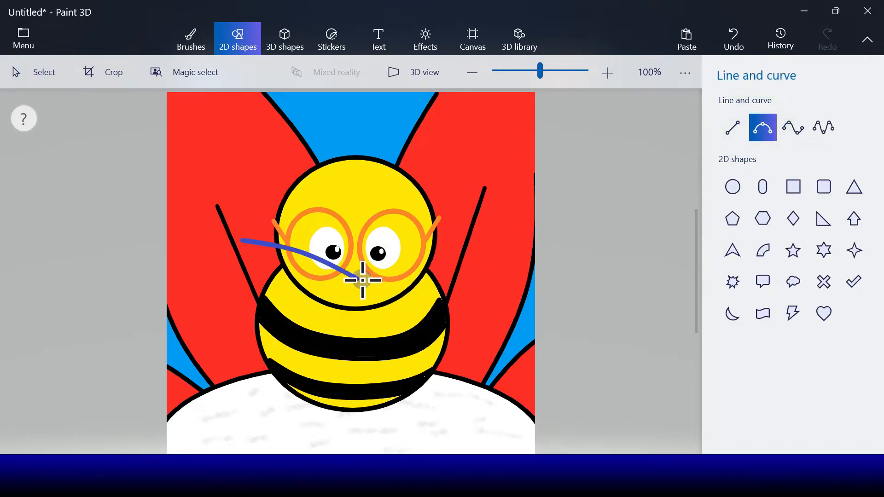
left_click_drag(427, 252, 462, 245)
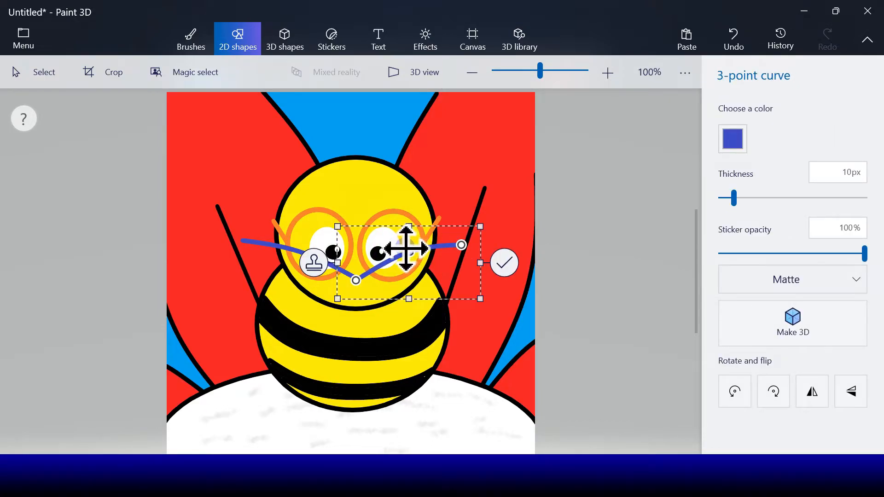
left_click(505, 265)
- Draw the book's bottom edge as two indigo 3-point curves meeting in a V over the bee's lowest black stripe
left_click(761, 131)
left_click(764, 135)
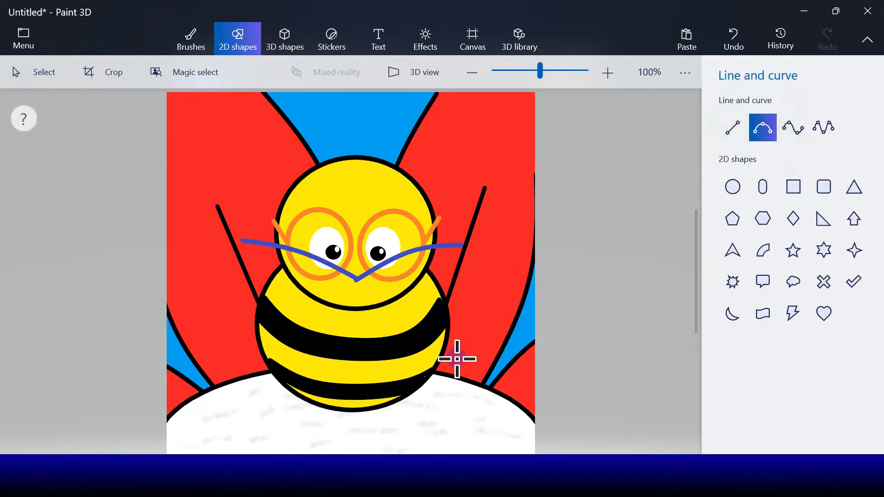
mouse_move(354, 397)
left_mouse_down()
mouse_move(332, 369)
mouse_move(249, 365)
left_mouse_up()
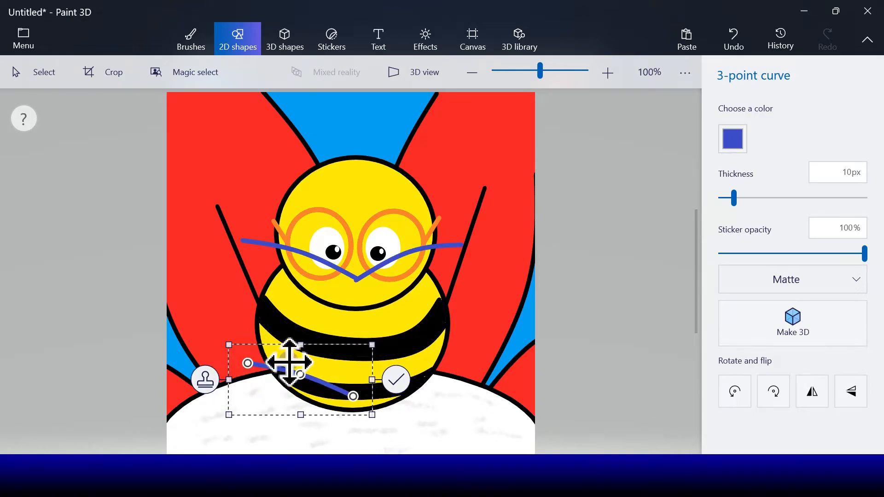
left_click(396, 383)
left_click(762, 128)
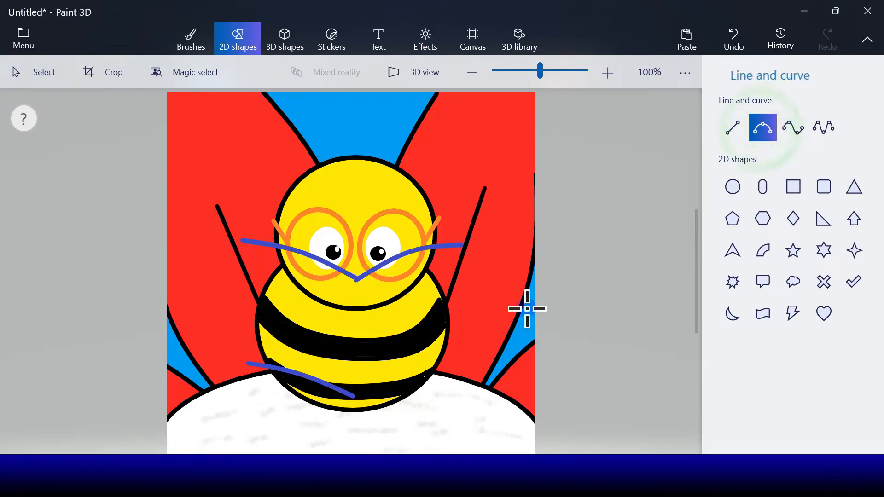
left_click_drag(353, 397, 449, 370)
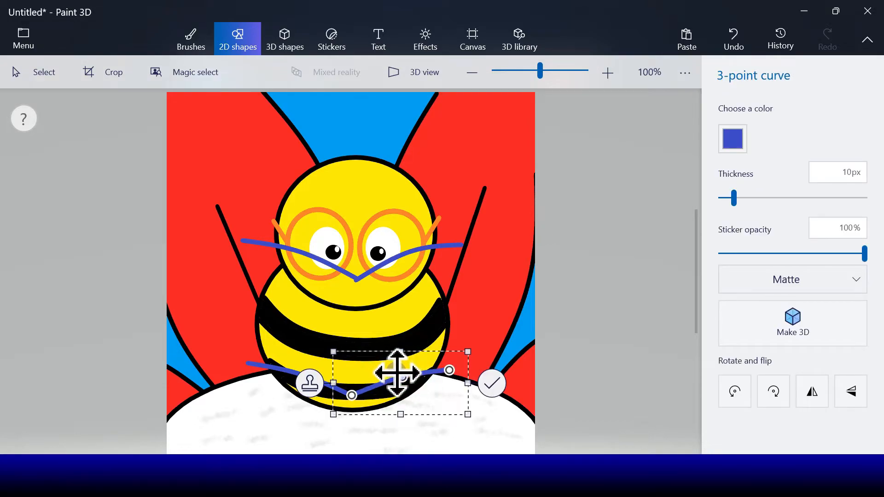
left_click(492, 391)
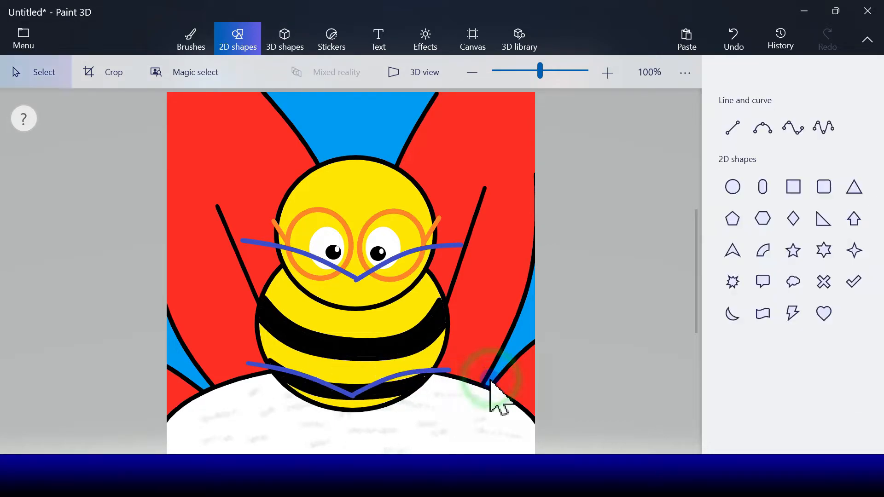
- Join the left ends of the book's top and bottom edges with a nearly straight indigo 3-point curve
left_click(762, 127)
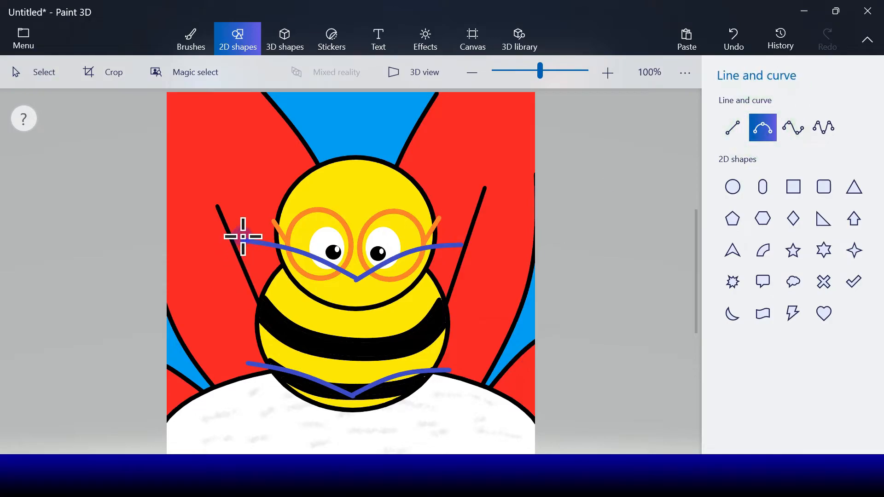
left_click_drag(242, 242, 248, 363)
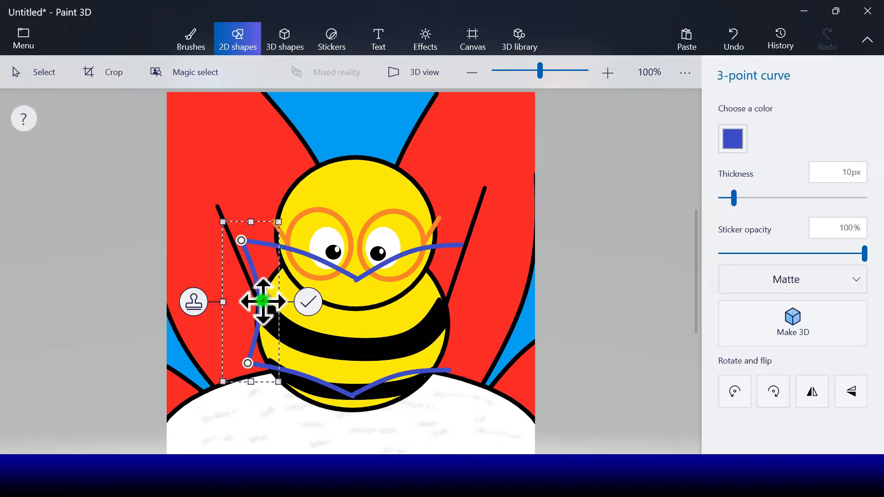
left_click_drag(245, 289, 242, 291)
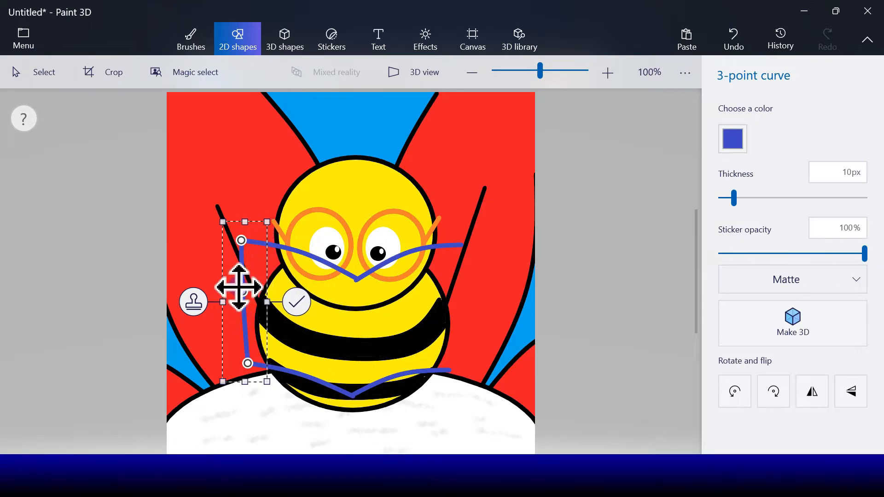
left_click(296, 303)
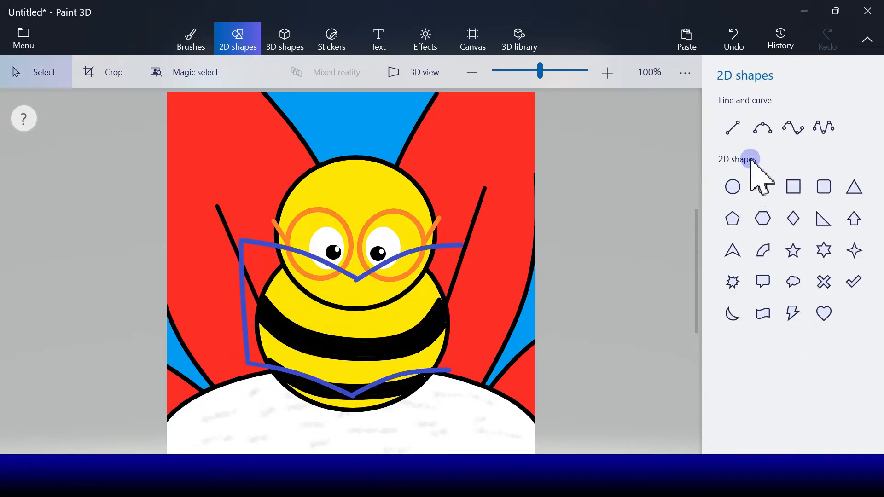
- Join the right ends of the book's top and bottom edges with a slightly bowed indigo 3-point curve
left_click(755, 122)
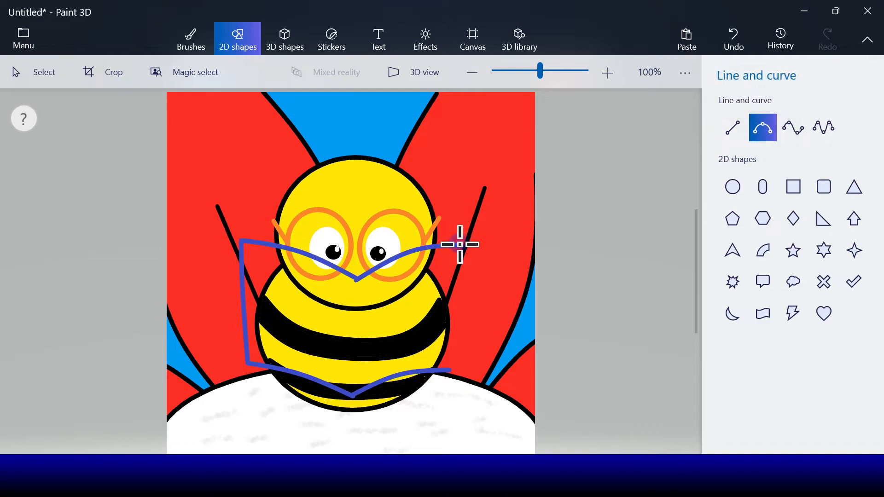
left_click_drag(461, 246, 446, 318)
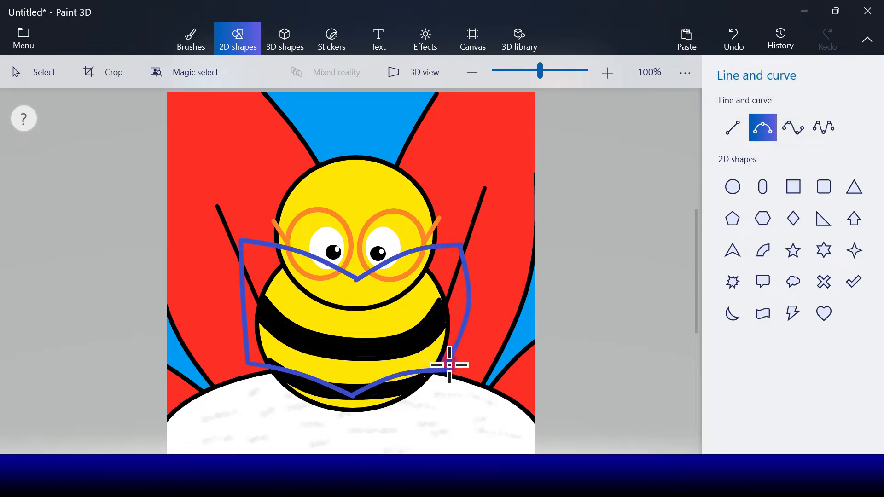
left_click_drag(452, 370, 449, 369)
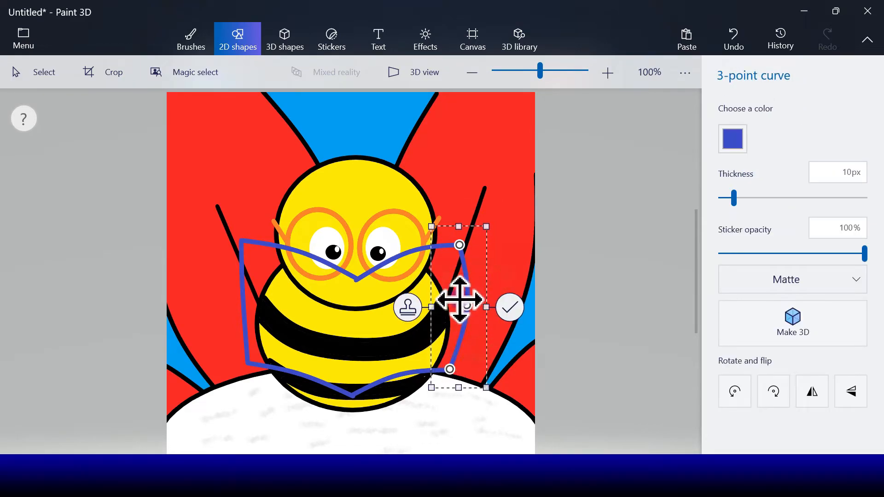
left_click(501, 308)
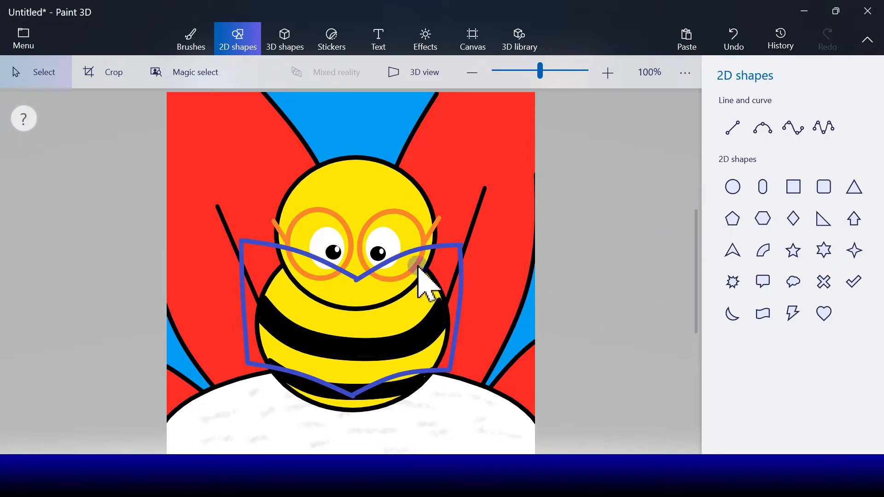
- Fill the areas over the bee's face, body and right side inside the book outline with indigo
left_click(188, 36)
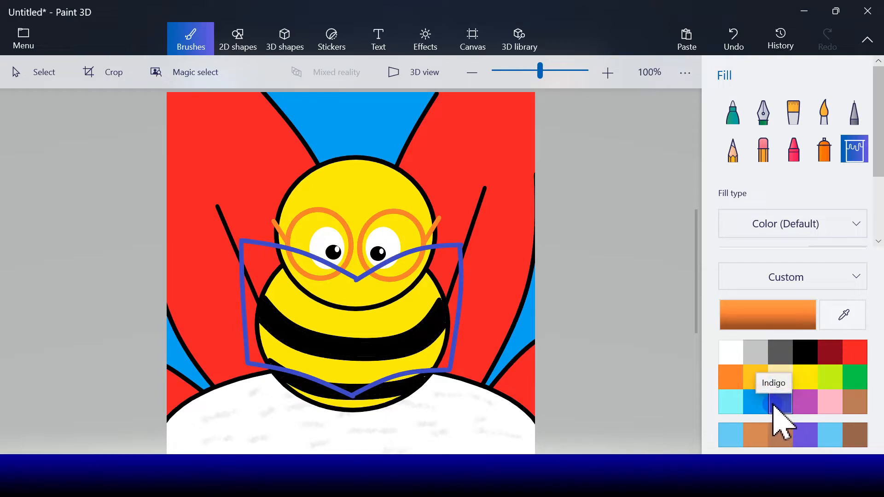
left_click(779, 405)
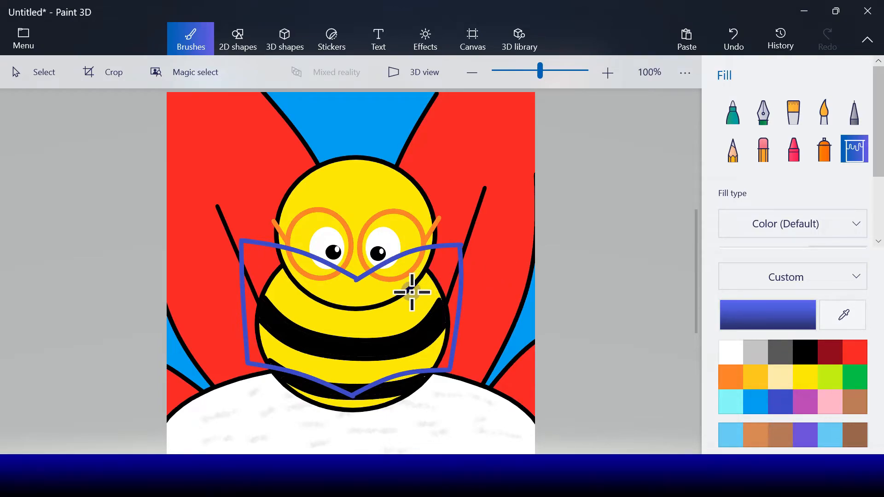
left_click(398, 291)
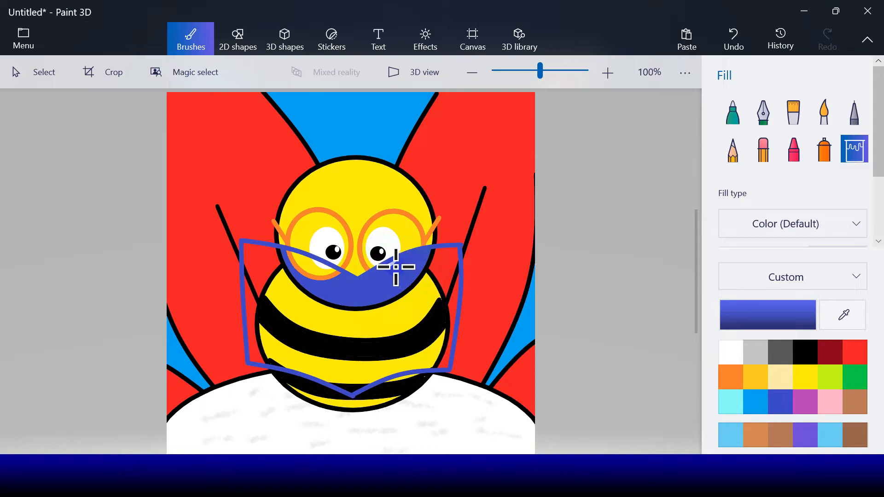
left_click(436, 269)
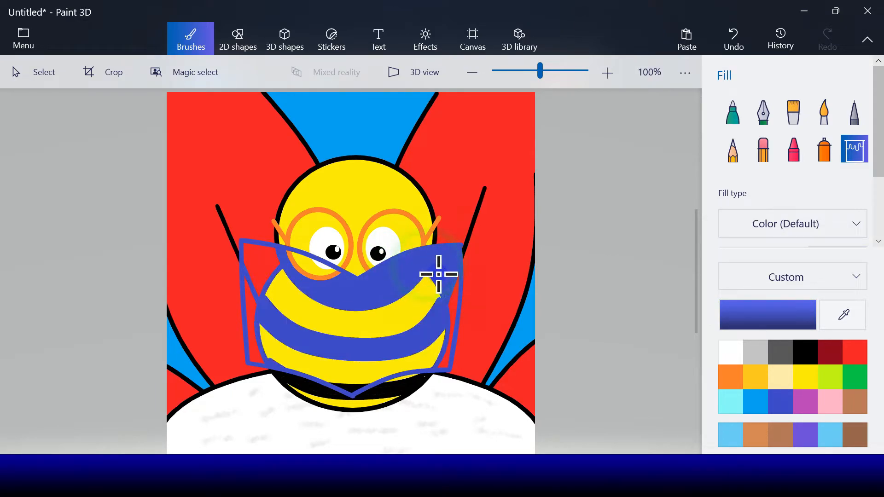
left_click(440, 298)
left_click(435, 354)
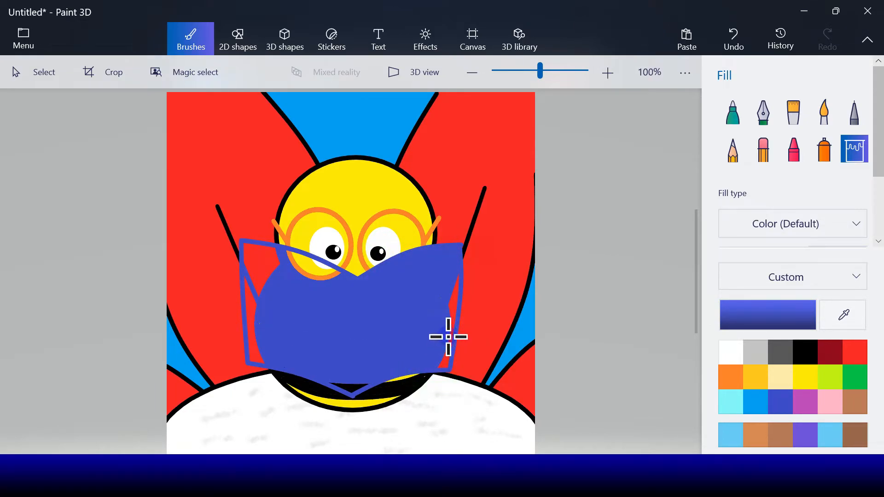
left_click(455, 308)
- Fill the remaining left lens, left side and bottom stripe areas inside the book outline with indigo
left_click(318, 269)
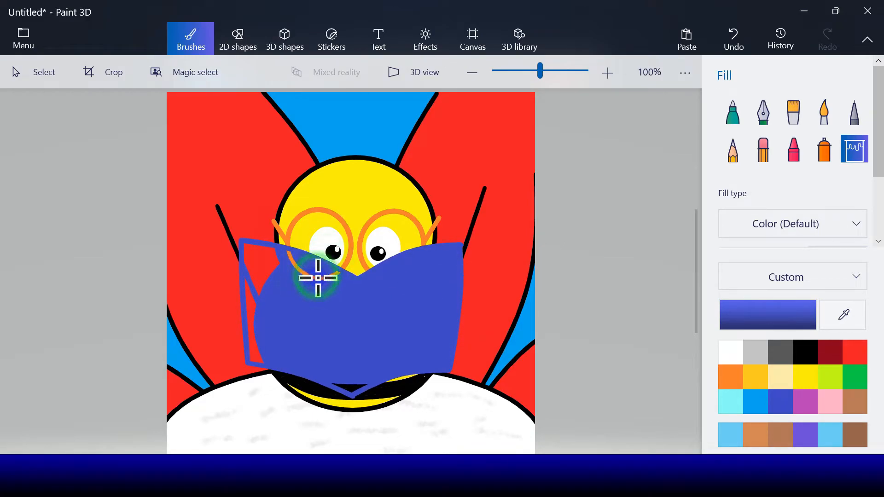
left_click(262, 258)
left_click(251, 297)
left_click(354, 380)
left_click(350, 385)
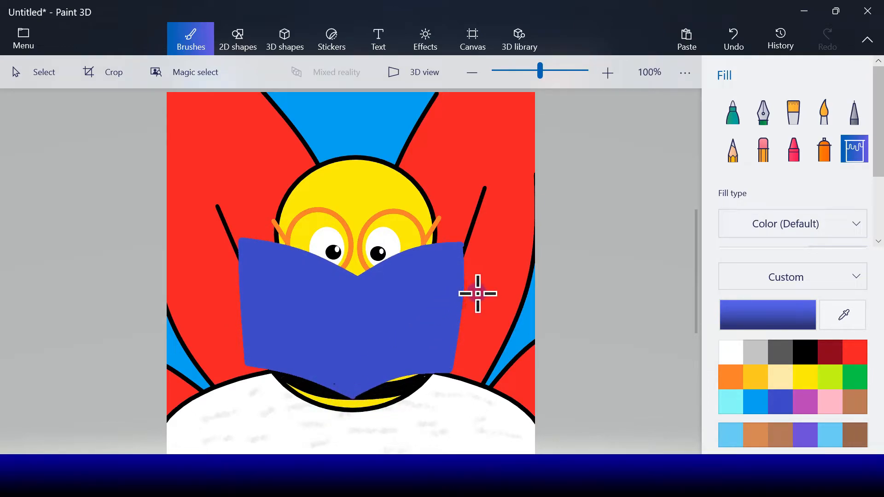
- Draw a 10 px bright blue vertical line just left of the book's centre, running from near the top notch to the bottom tip
left_click(238, 42)
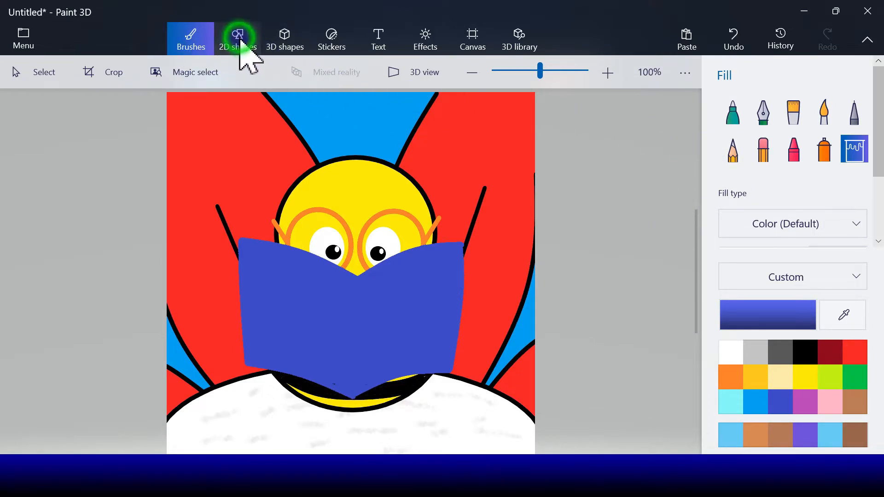
left_click(733, 129)
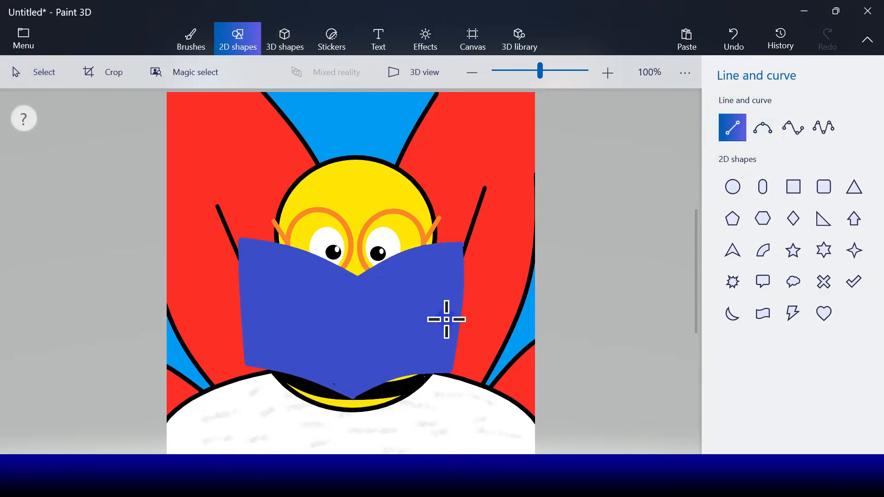
left_click_drag(351, 282, 351, 333)
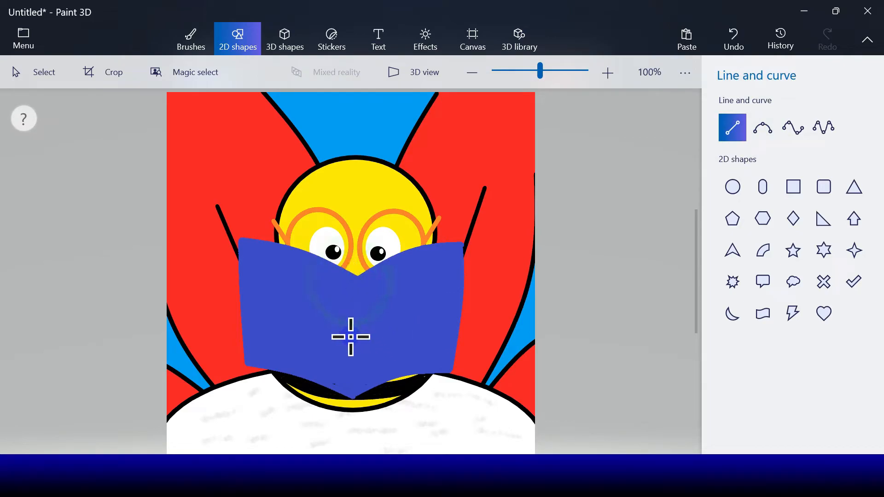
left_click_drag(348, 390, 348, 389)
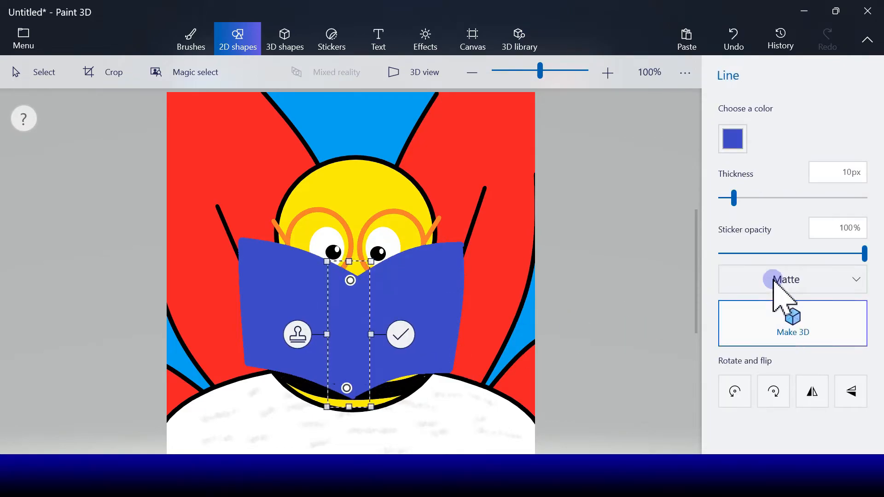
left_click(733, 139)
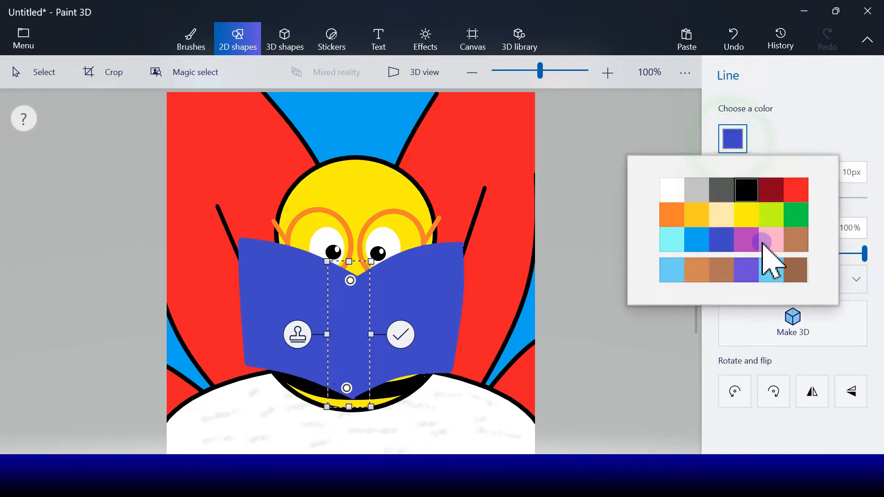
left_click(700, 236)
mouse_move(347, 273)
left_mouse_down()
mouse_move(339, 261)
mouse_move(345, 275)
left_mouse_up()
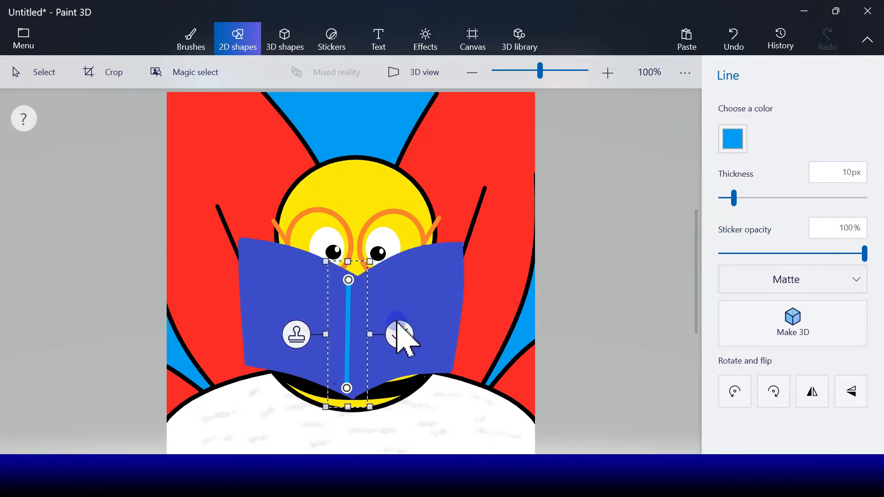
- Duplicate the blue spine line and place the copy parallel to it, just right of the book's centre
left_click(296, 336)
left_click_drag(358, 335, 362, 330)
left_click(410, 339)
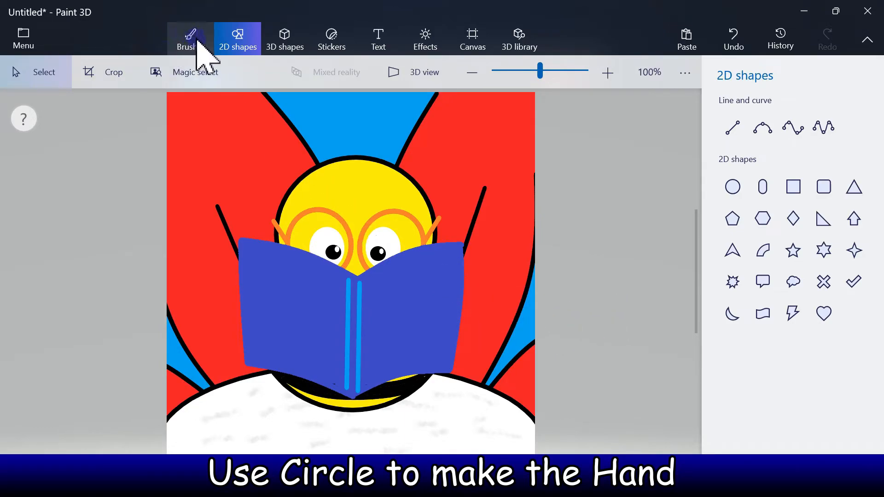
- Draw a black-filled ellipse as a hand on the book's left edge, give it a black outline and tilt it up to the right
left_click(732, 187)
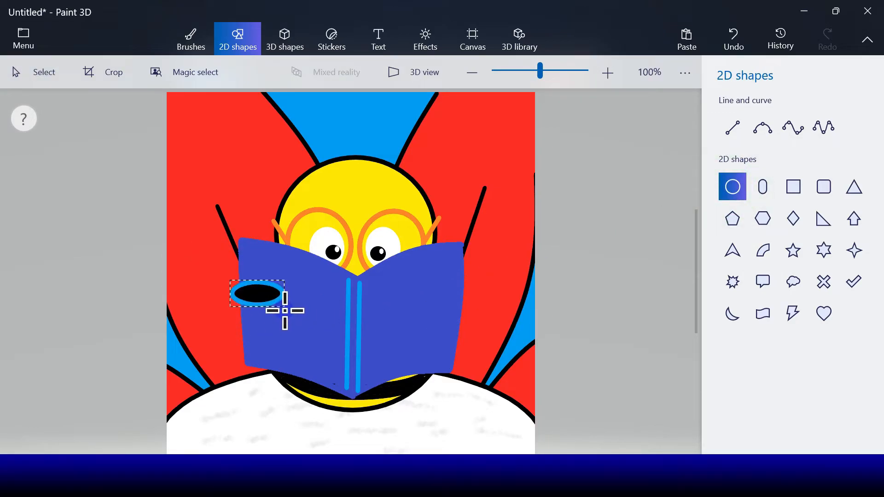
left_click_drag(285, 315, 284, 314)
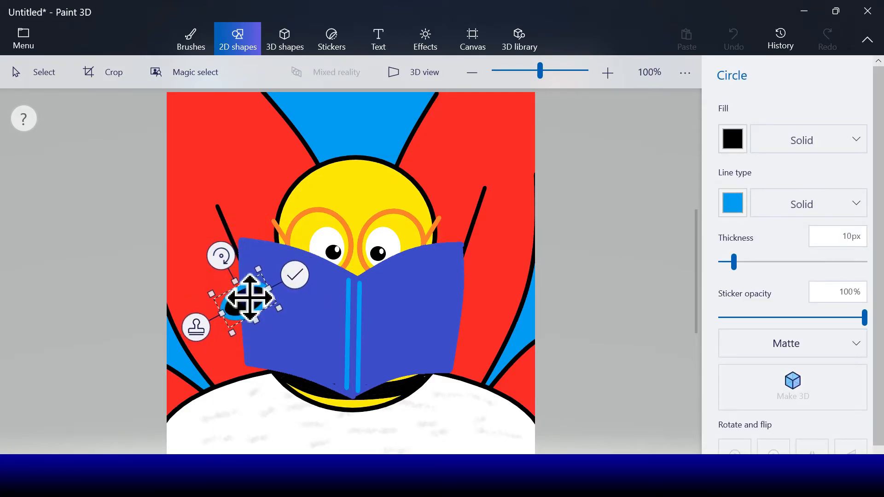
left_click_drag(222, 251, 222, 254)
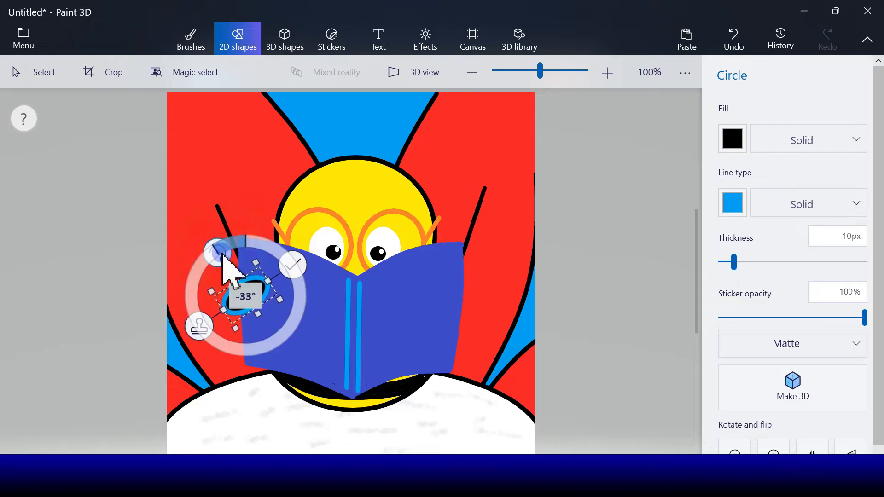
left_click(733, 203)
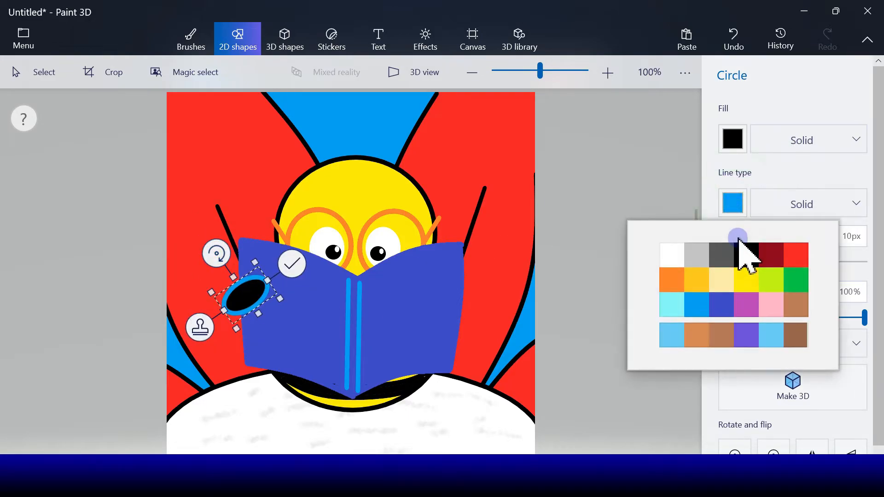
left_click(721, 253)
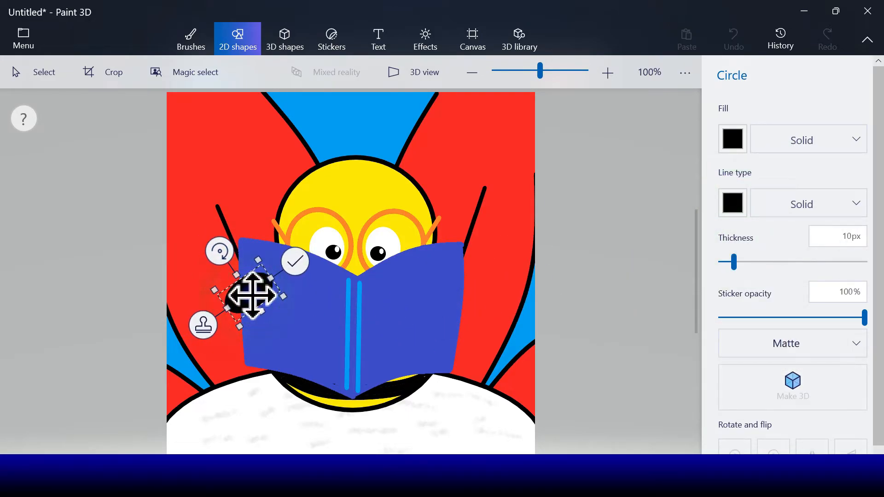
left_click_drag(217, 253, 201, 264)
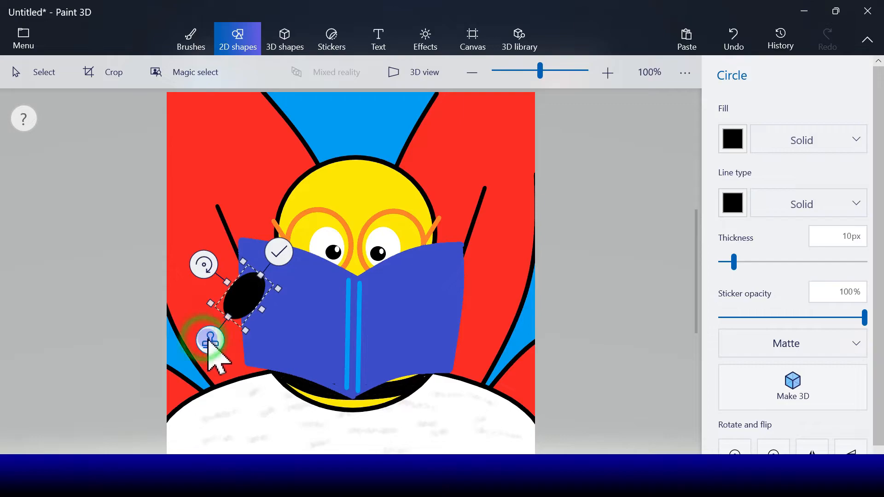
- Place a copy of the black hand on the book's right edge, tilted the opposite way to mirror the left hand
left_click_drag(257, 309, 462, 306)
left_click_drag(416, 273, 456, 294)
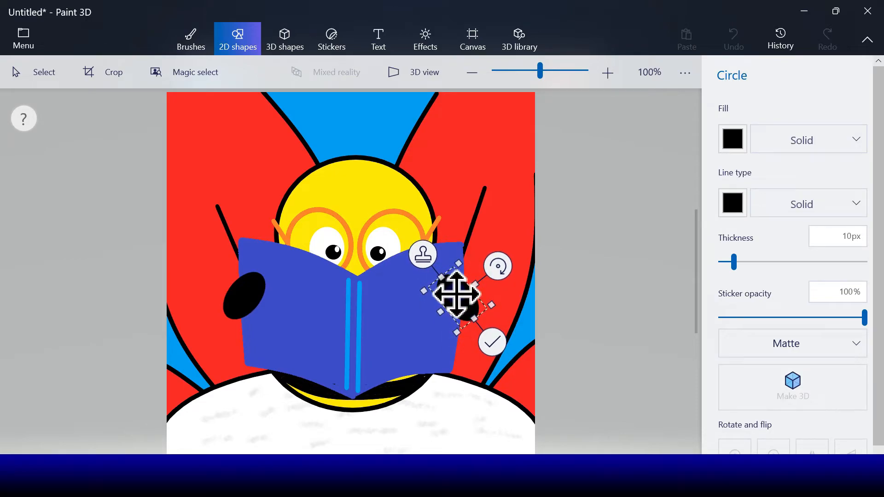
left_click(492, 343)
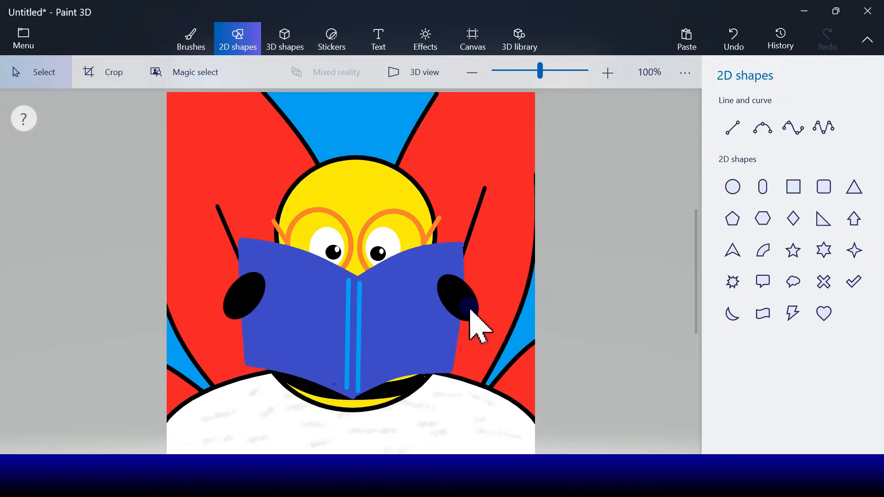
- Add a short white 3-point curve as a highlight near the top of the left hand
left_click(761, 133)
left_click_drag(256, 276, 256, 284)
left_click(722, 238)
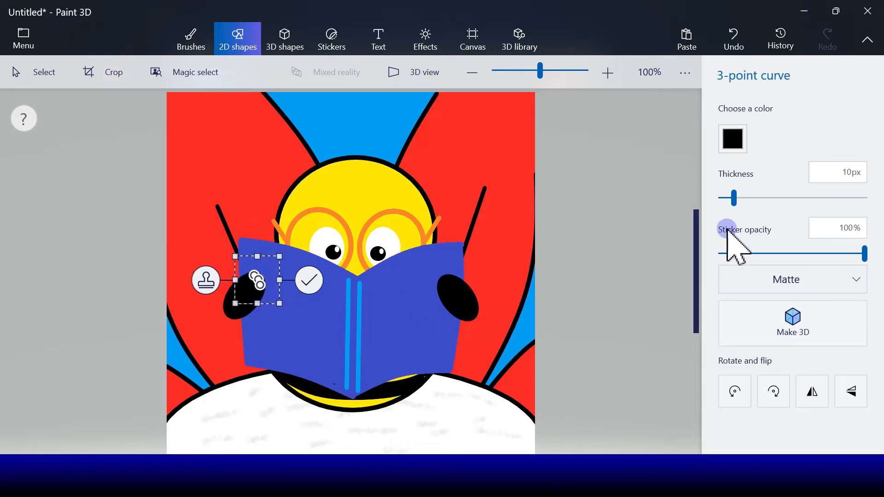
left_click(732, 139)
left_click(673, 191)
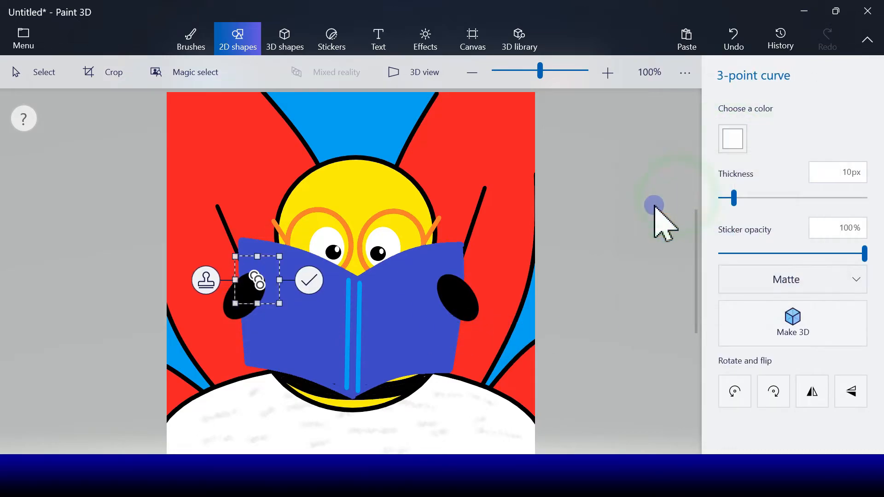
left_click_drag(271, 267, 272, 269)
left_click(313, 286)
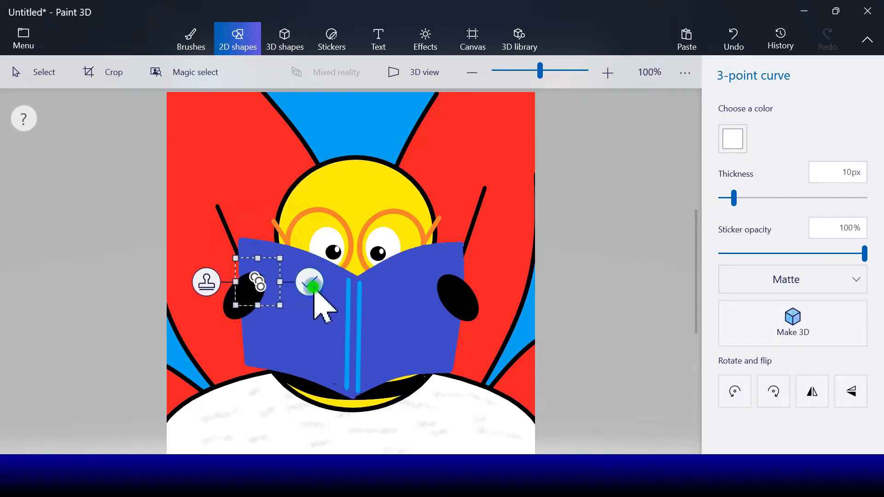
- Add a short white 3-point curve as a highlight near the top of the right hand
left_click(764, 133)
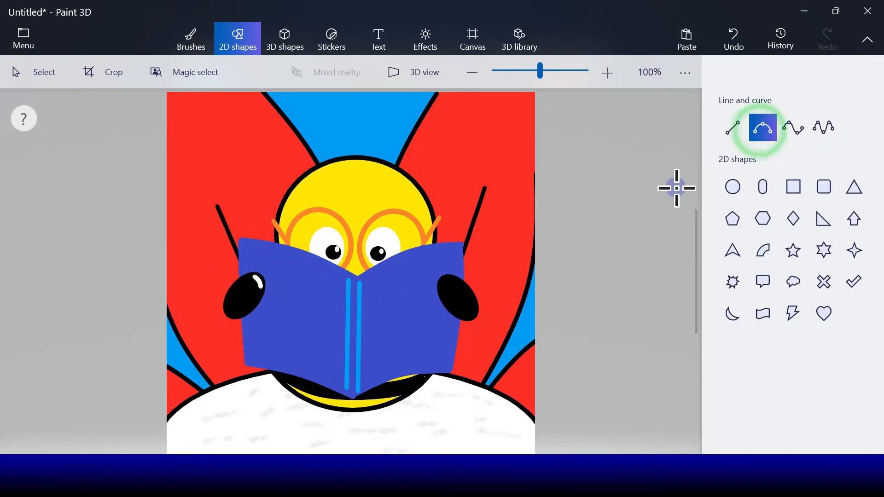
left_click_drag(452, 280, 462, 285)
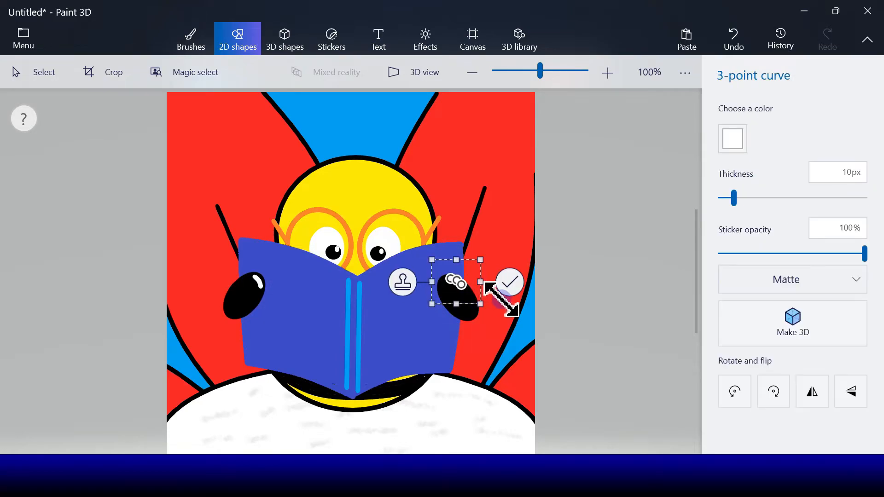
left_click(509, 283)
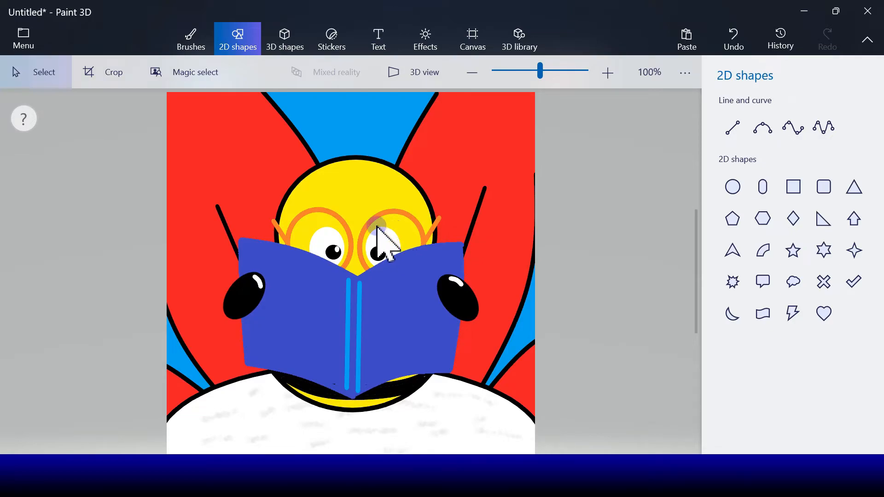
- Draw a short black line as the outer left leg, slanting from the bee's lower left body down onto the white flower centre
left_click(733, 188)
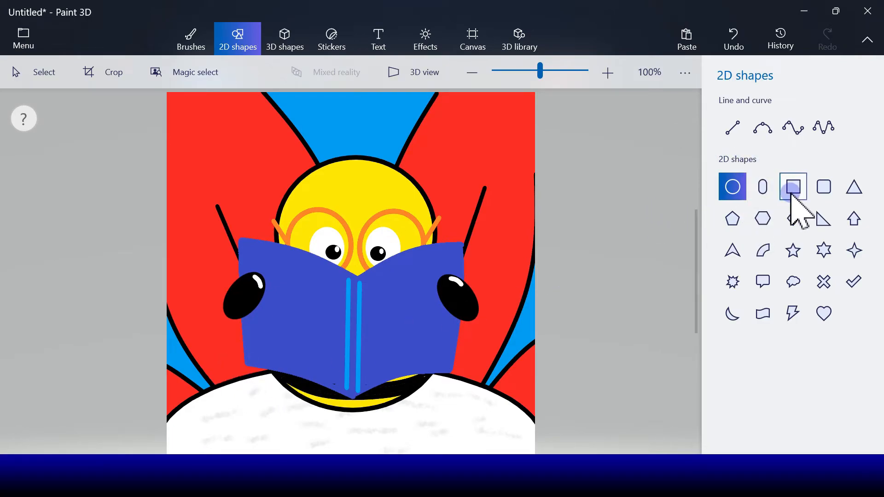
left_click(733, 127)
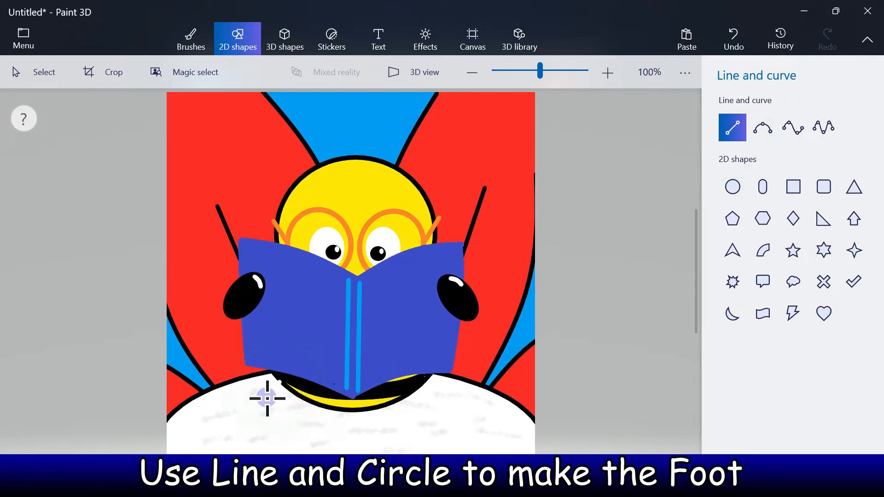
key("ctrl+z")
left_click_drag(290, 393, 273, 429)
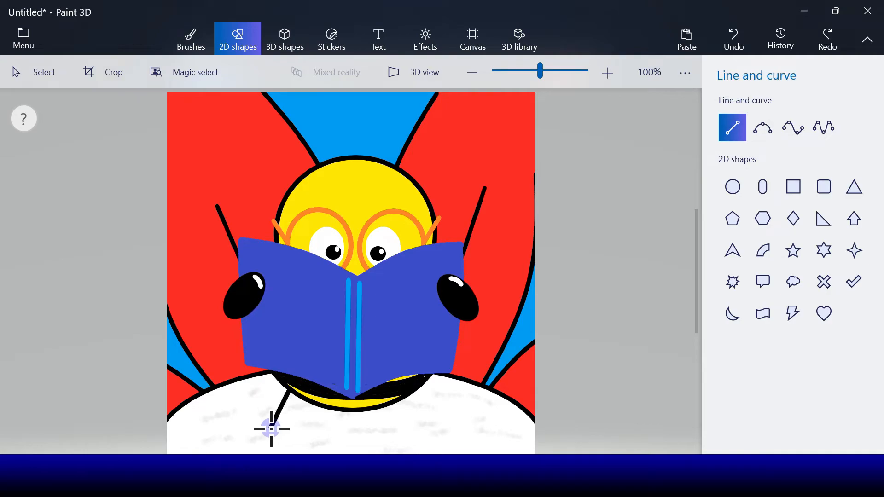
left_click(339, 408)
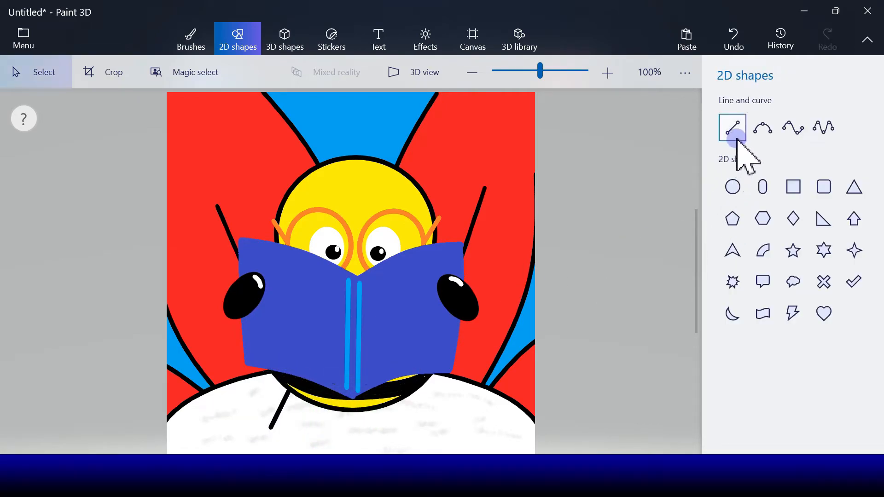
- Draw two short parallel black lines as the right leg, slanting outward from the bee's lower right body onto the flower centre
left_click(736, 137)
left_click_drag(410, 396, 427, 422)
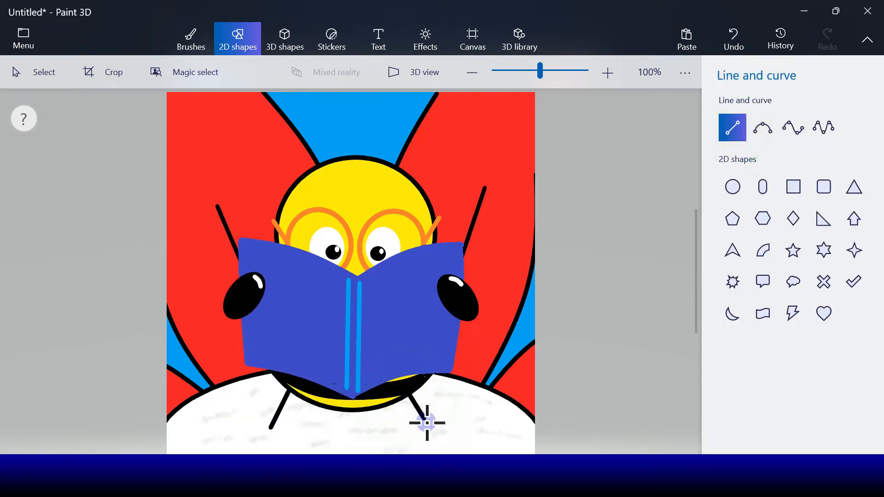
left_click(474, 408)
left_click(733, 127)
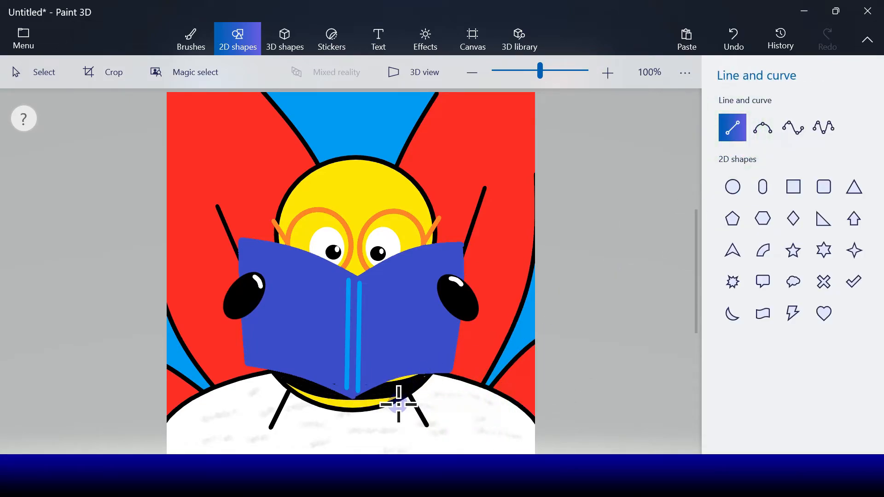
left_click_drag(391, 406, 411, 437)
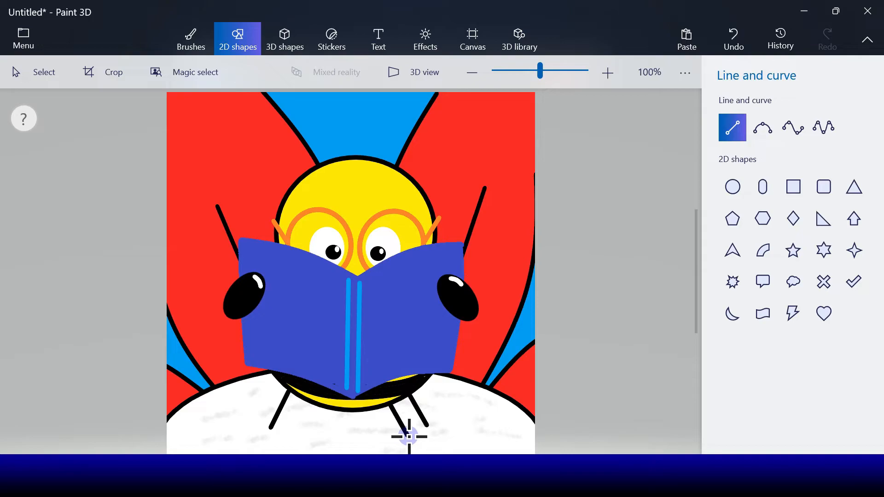
left_click(457, 420)
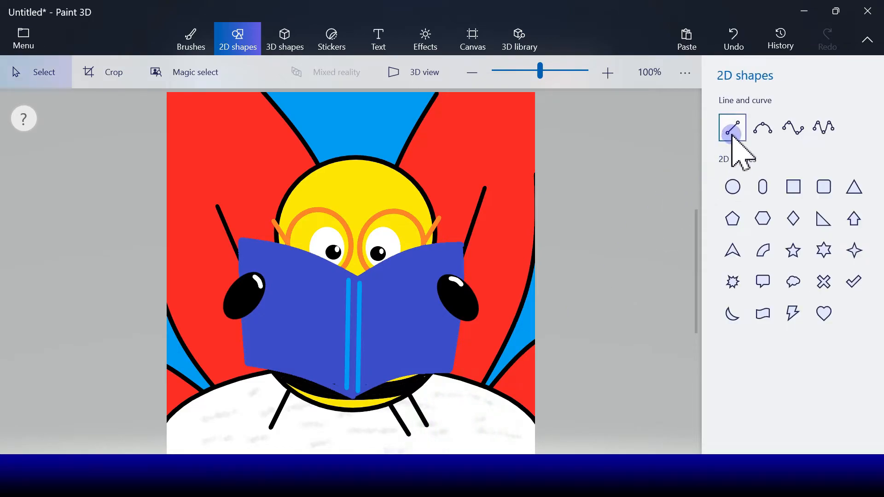
- Draw a second black line parallel to the left leg line, just inside it, to complete the left leg
left_click(732, 127)
left_click_drag(308, 403, 294, 434)
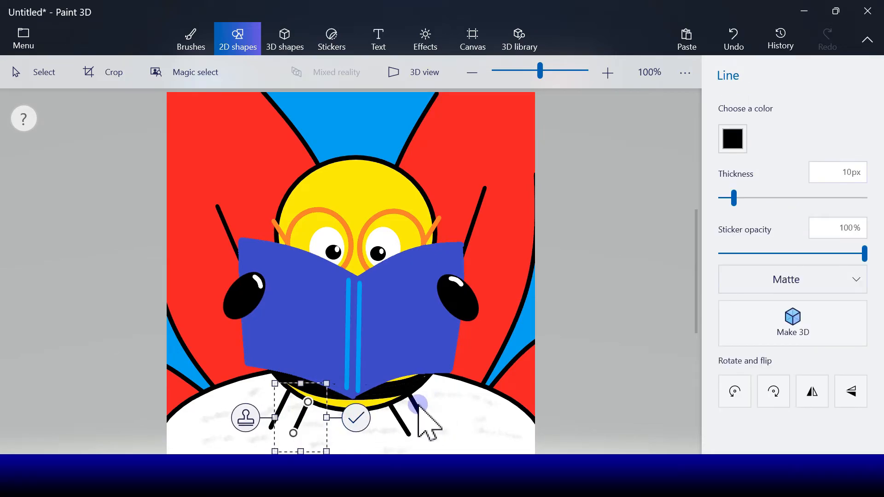
left_click(358, 420)
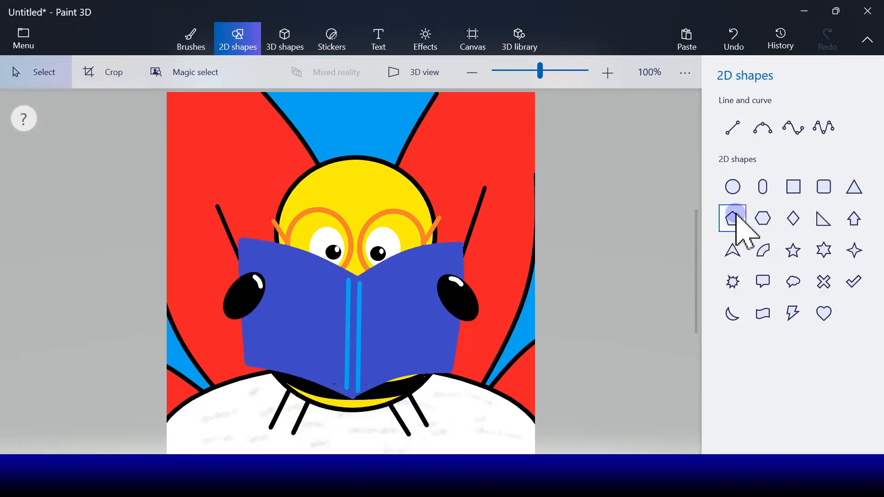
- Draw a solid black oval as the left foot over the ends of the left leg lines, tilted slightly counterclockwise
left_click(762, 217)
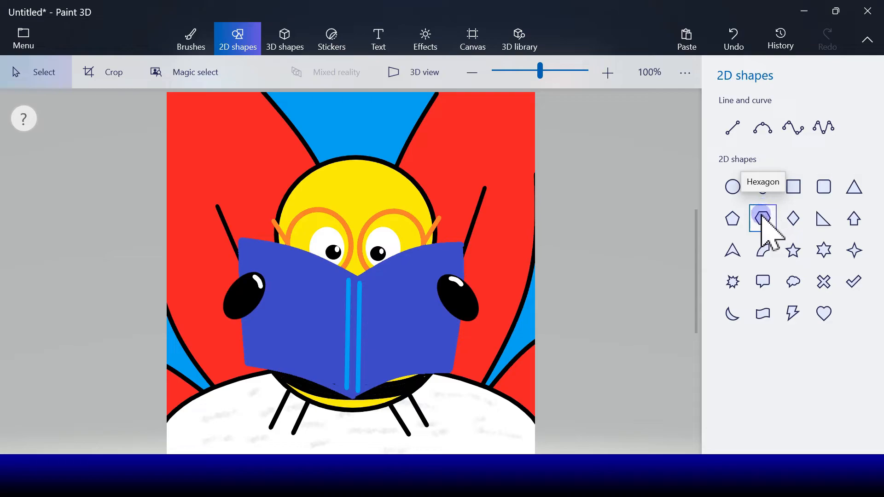
left_click(733, 186)
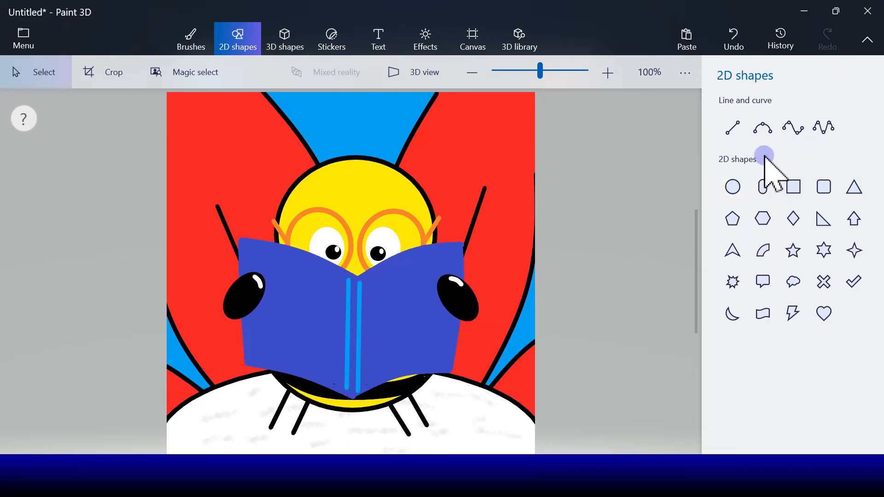
left_click_drag(247, 381, 295, 443)
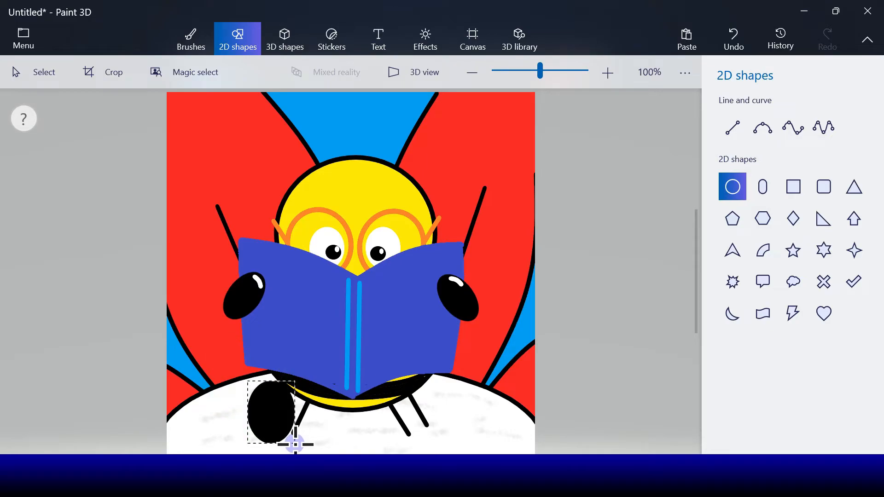
left_click_drag(282, 353, 252, 350)
left_click_drag(279, 412, 277, 411)
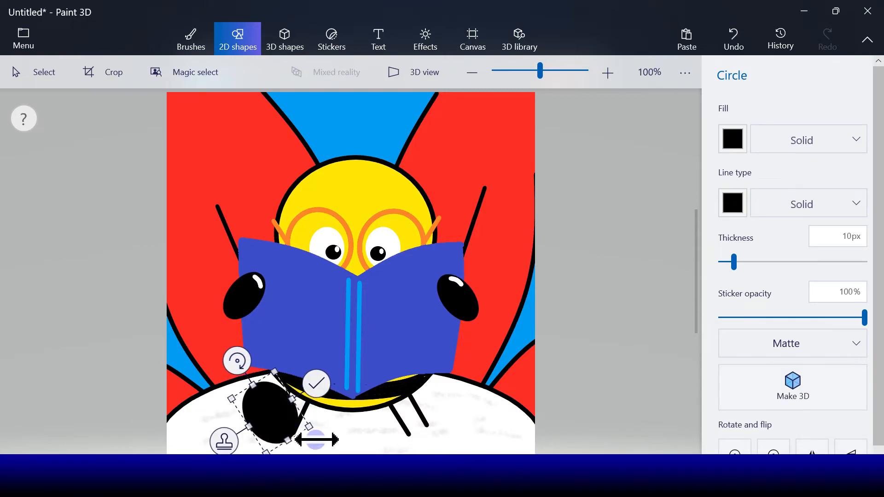
left_click(316, 382)
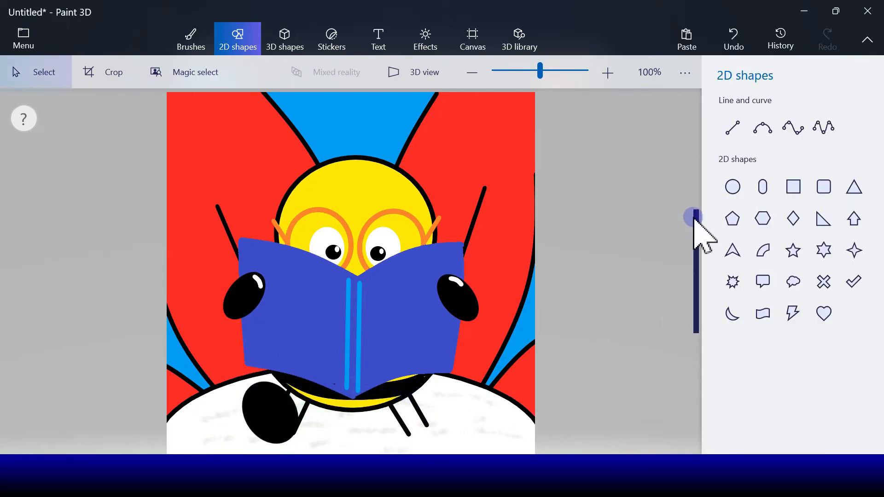
- Draw a solid black oval as the right foot over the ends of the right leg lines, rotated so it tilts outward
left_click(733, 186)
left_click_drag(424, 395, 491, 438)
left_click_drag(456, 414, 438, 422)
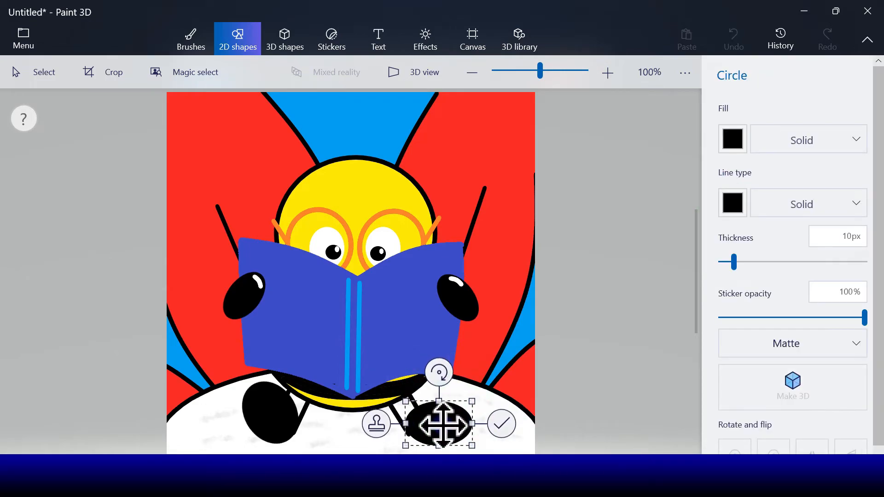
left_click_drag(438, 371, 417, 363)
left_click_drag(456, 430, 456, 422)
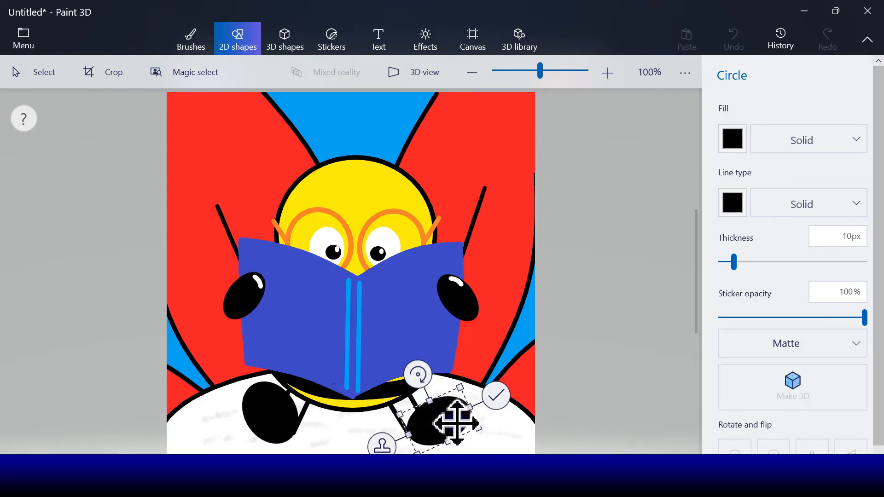
left_click_drag(420, 379, 401, 374)
left_click_drag(442, 415, 442, 414)
left_click(481, 374)
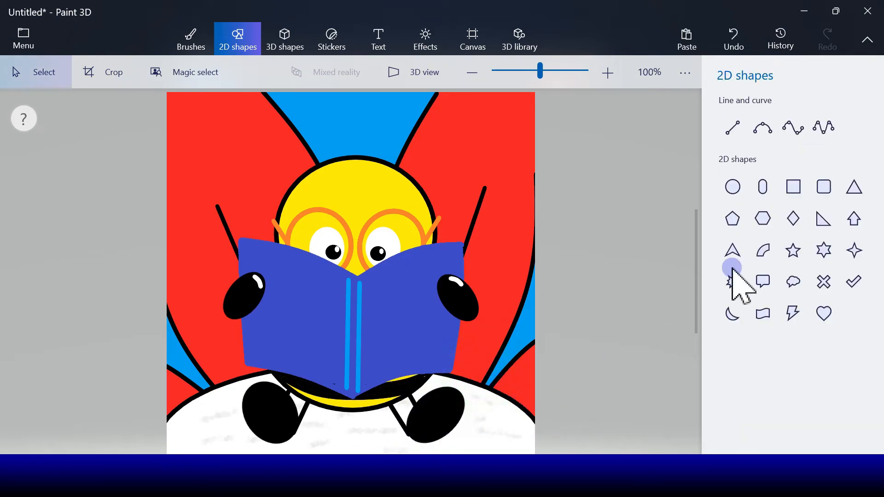
- Add a short white 3-point curve as a highlight near the top of the right foot
left_click(763, 127)
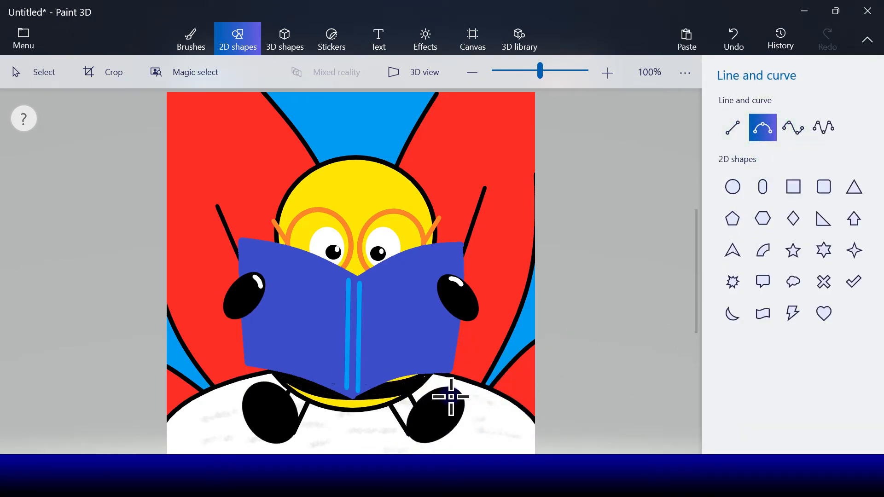
left_click_drag(451, 395, 459, 406)
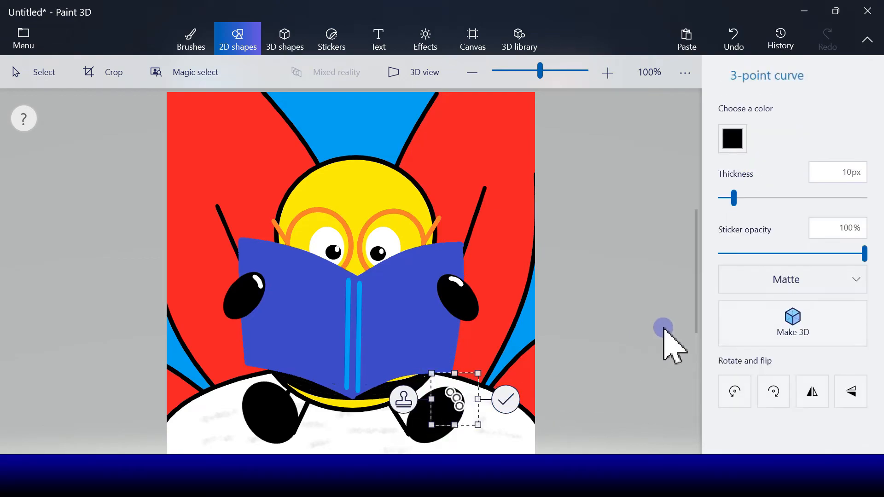
left_click(733, 139)
left_click(669, 193)
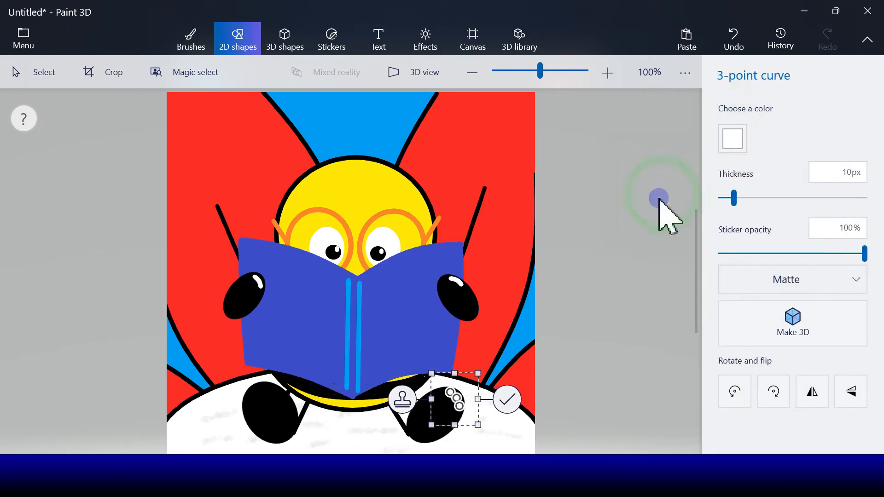
left_click(512, 401)
- Add a short white 3-point curve as a highlight near the top of the left foot
left_click(762, 129)
left_click_drag(268, 388, 279, 395)
left_click(327, 391)
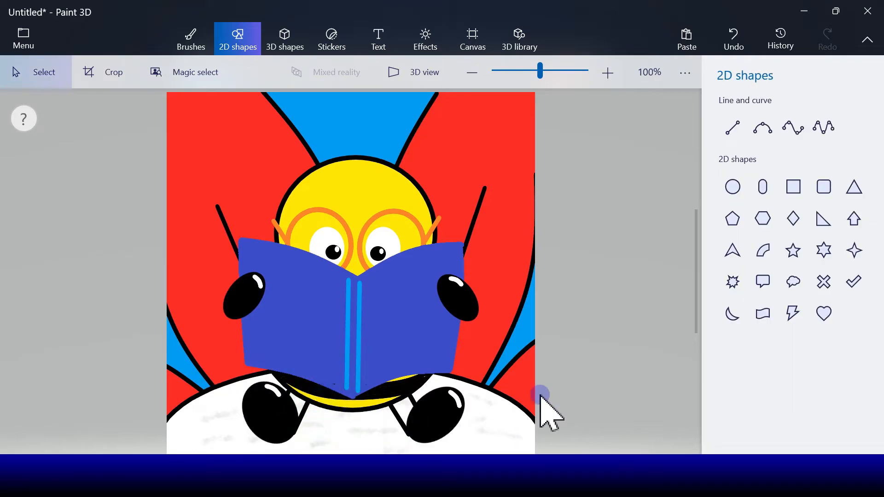
- Fill the gaps between the two lines of the right leg and the left leg with black
left_click(184, 28)
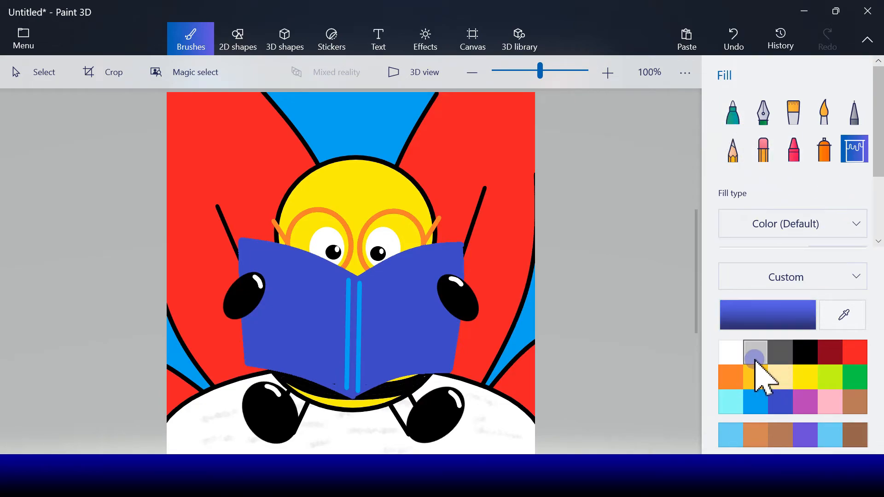
left_click(800, 347)
left_click(407, 413)
left_click(297, 405)
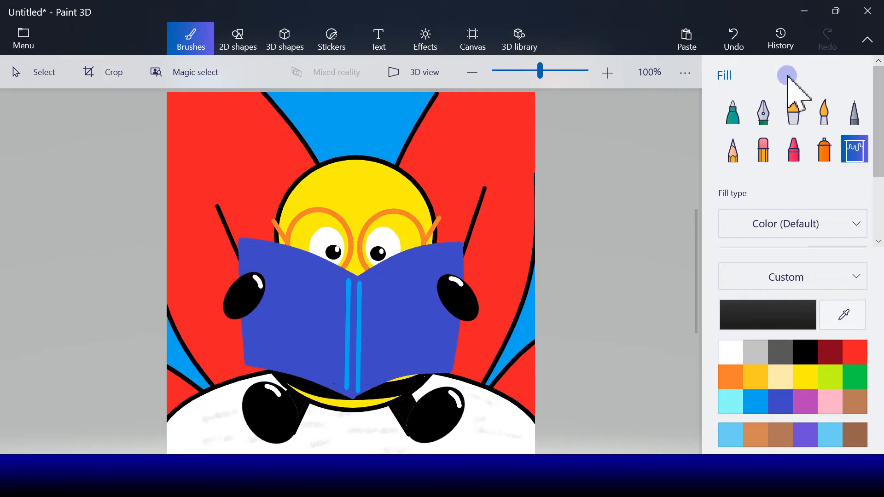
- Outline the right wing with a white 5-point curve looping from the head's upper right edge to the book's upper right corner
left_click(242, 40)
left_click(824, 128)
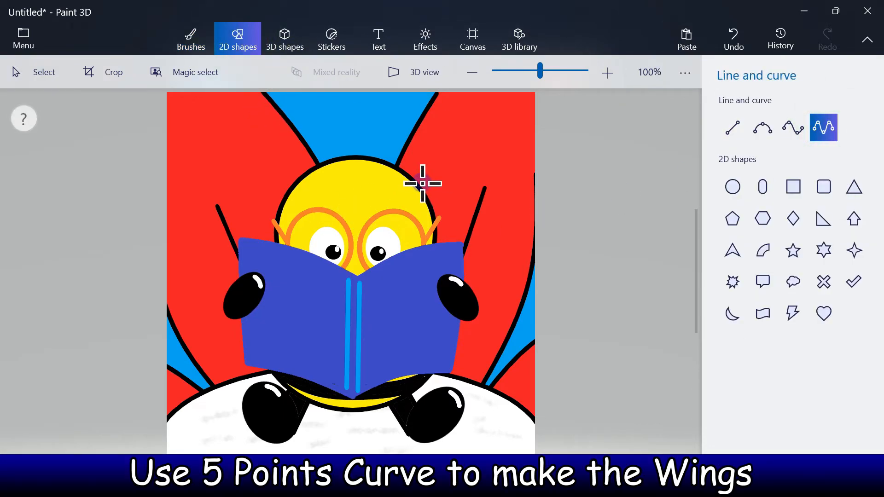
left_click_drag(414, 177, 462, 242)
left_click_drag(428, 187, 445, 164)
left_click_drag(442, 210, 483, 156)
left_click_drag(455, 221, 495, 192)
left_click_drag(484, 156, 440, 140)
left_click_drag(458, 236, 453, 241)
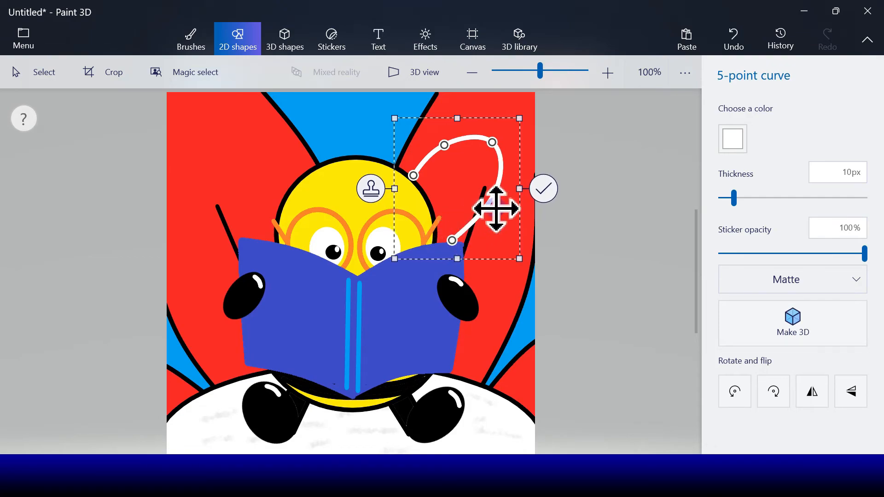
left_click(545, 188)
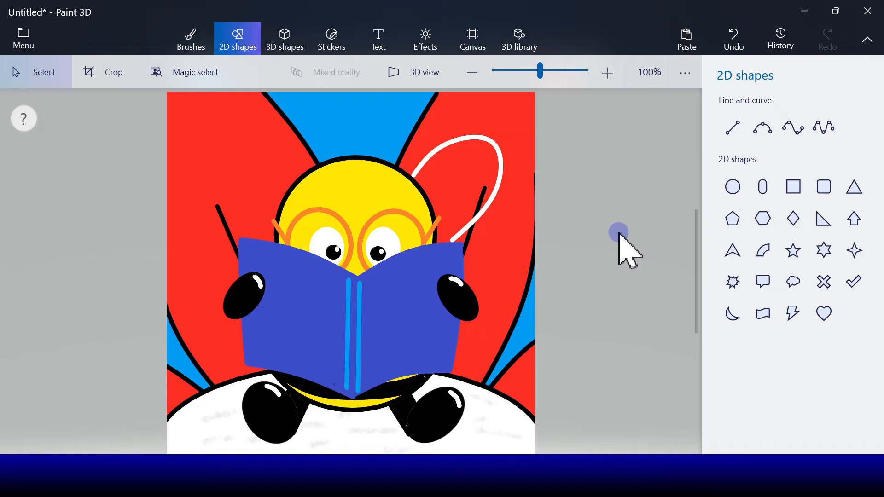
- Outline the left wing with a white 5-point curve looping from the head's upper left edge to the book's upper left corner
left_click(824, 127)
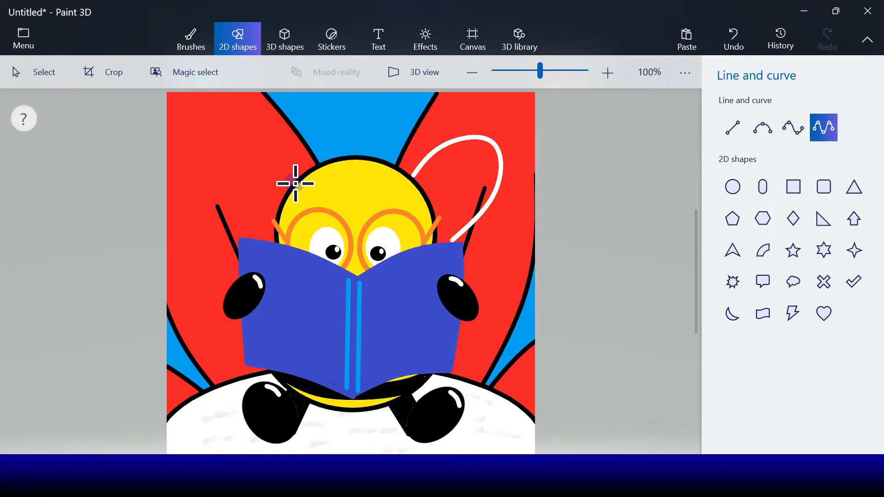
mouse_move(297, 182)
left_mouse_down()
mouse_move(272, 184)
mouse_move(224, 232)
mouse_move(249, 237)
left_mouse_up()
left_click_drag(281, 198, 221, 155)
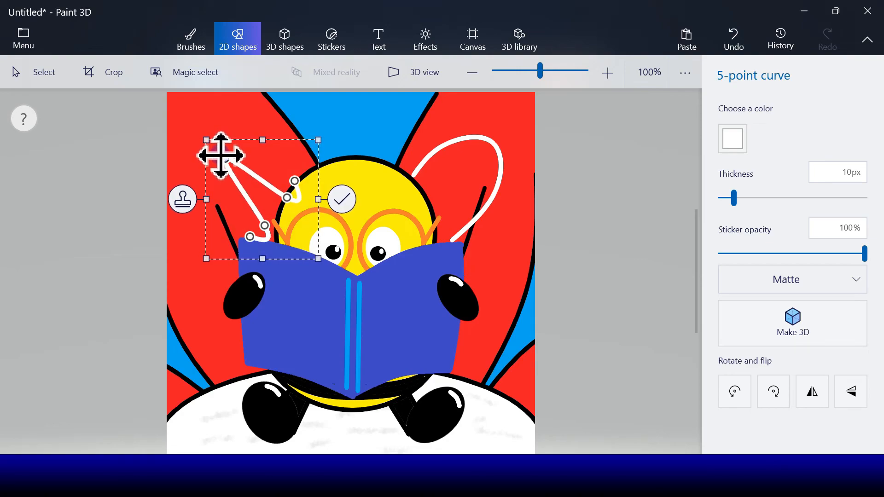
mouse_move(282, 197)
left_mouse_down()
mouse_move(261, 160)
mouse_move(278, 188)
left_mouse_up()
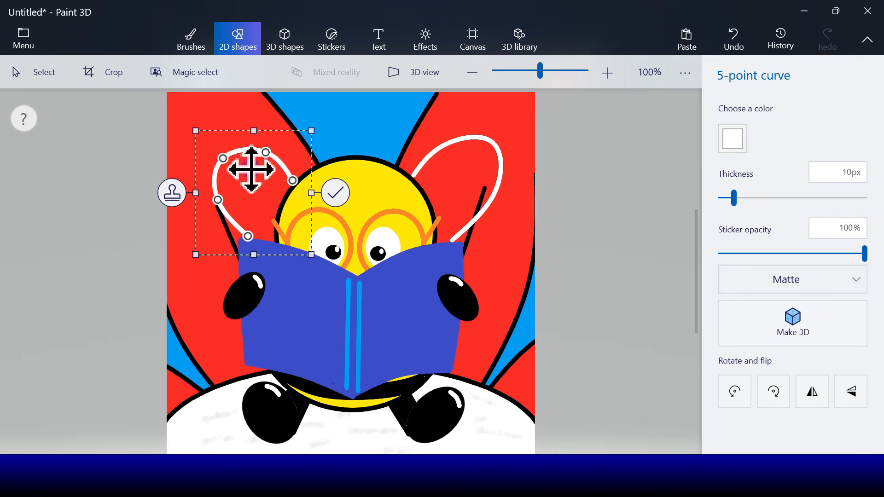
left_click_drag(213, 148, 214, 146)
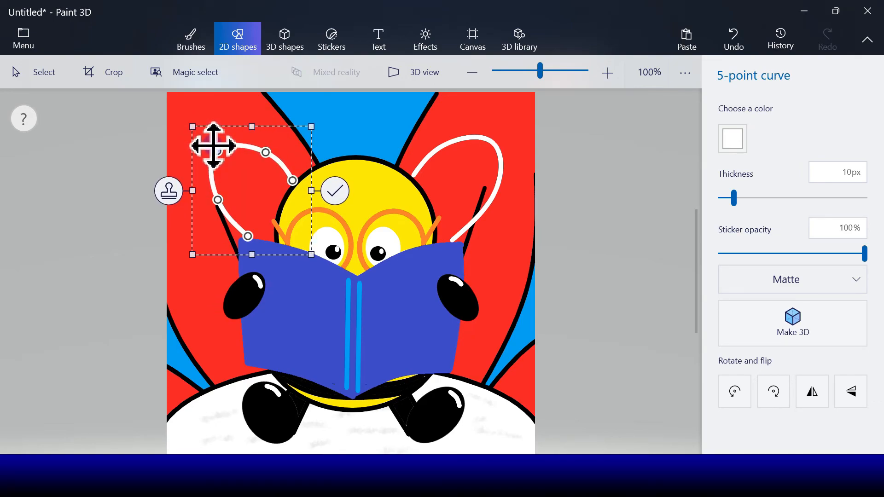
left_click(332, 193)
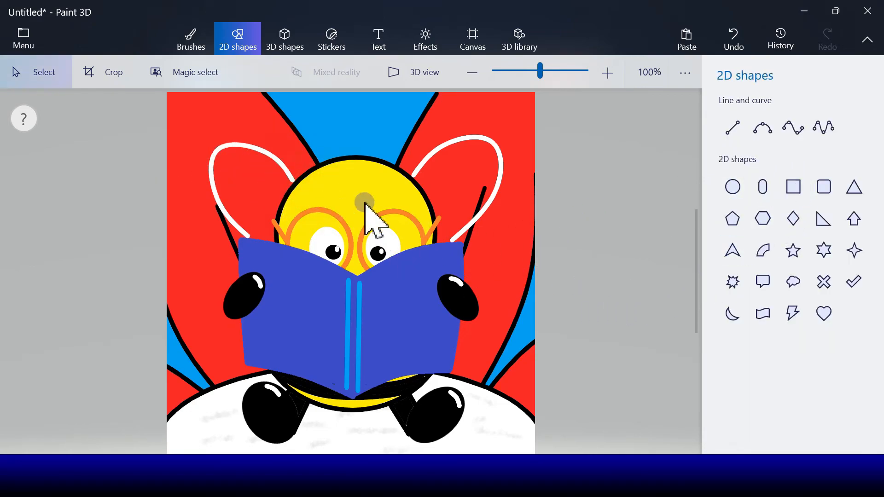
- Fill the insides of the right and left wing outlines with white
left_click(201, 53)
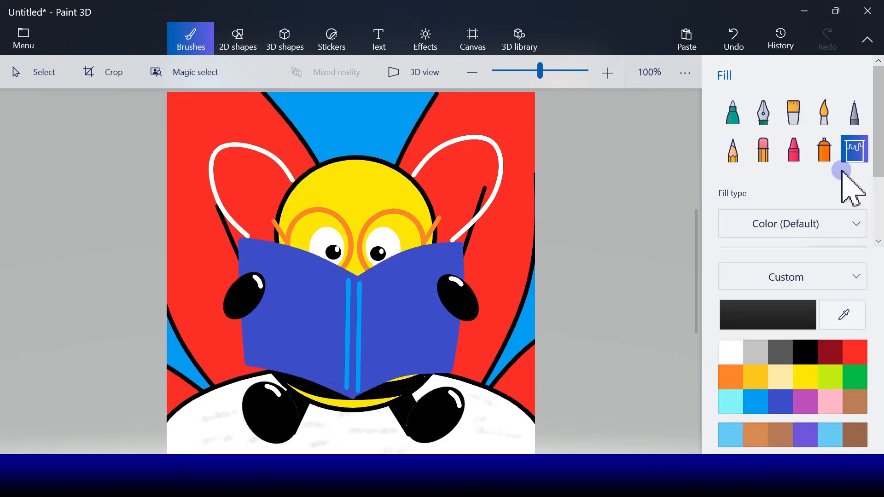
left_click(733, 357)
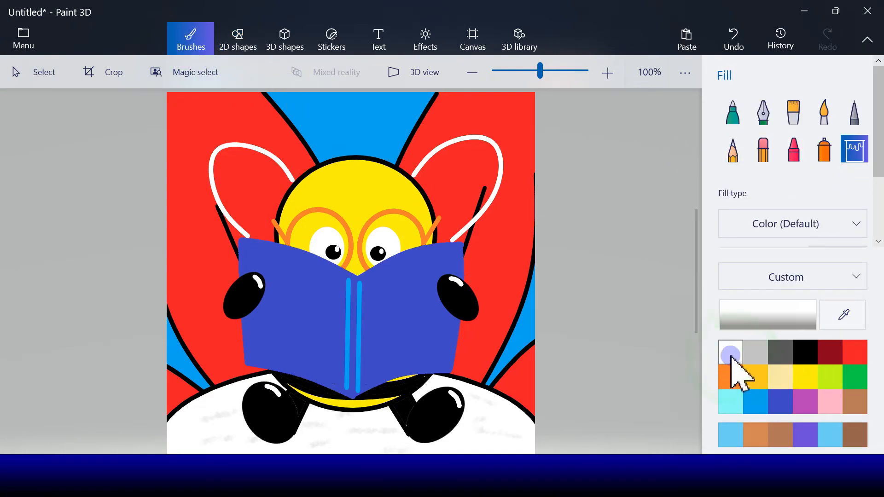
left_click(477, 179)
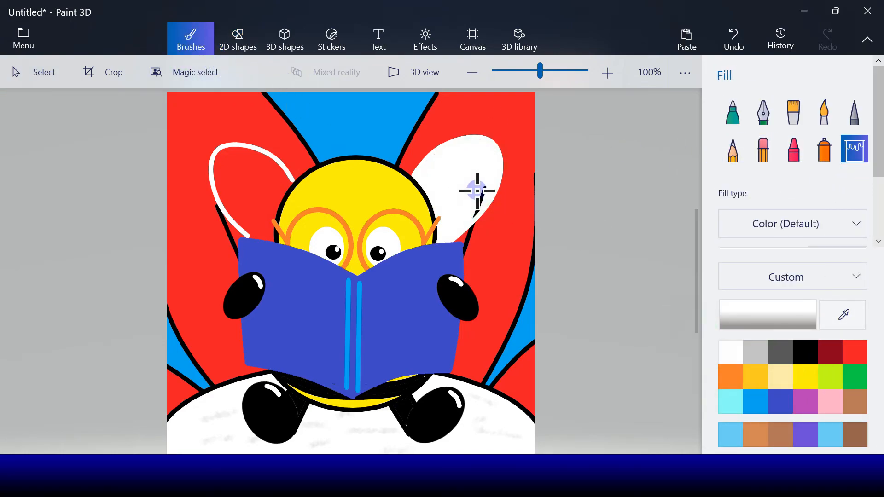
left_click(252, 182)
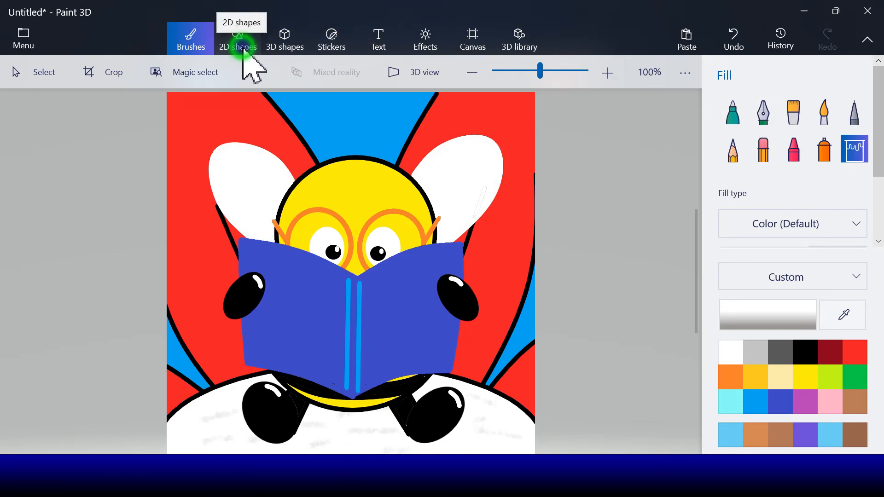
- Set the curve thickness to 15px on a trial white 3-point antenna at the head's upper right, and discard that curve
left_click(243, 47)
left_click(762, 129)
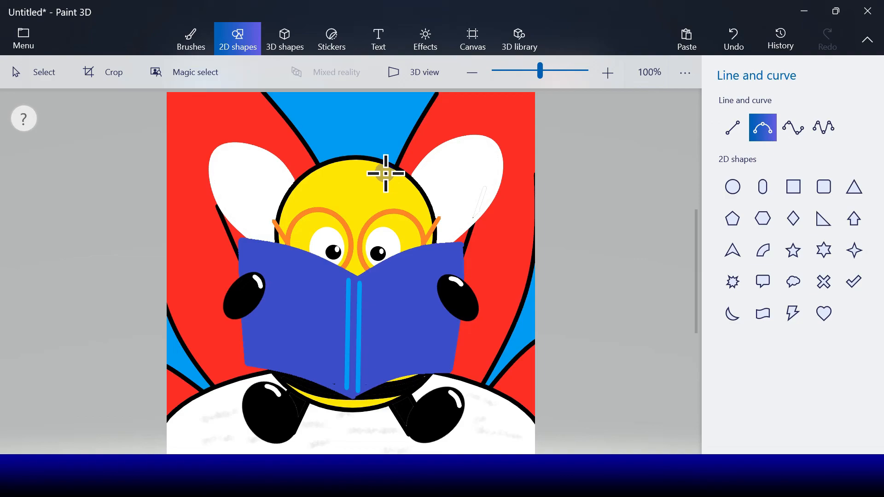
left_click_drag(386, 174, 399, 147)
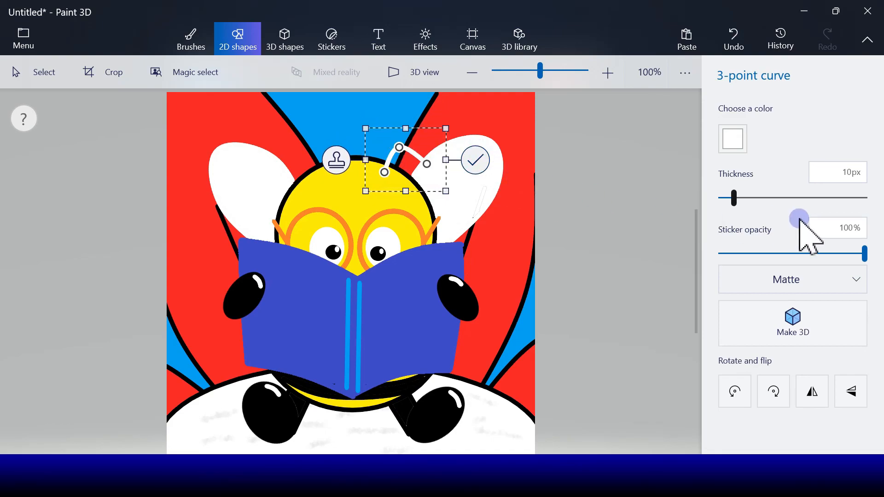
left_click(740, 198)
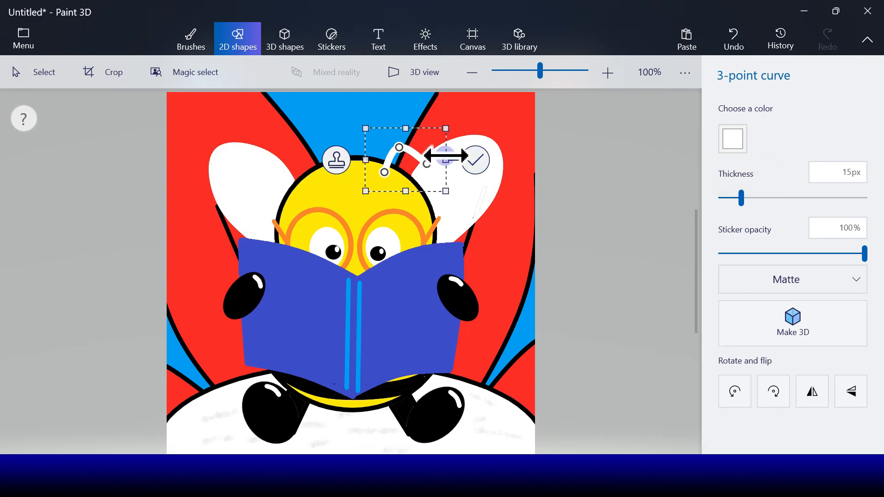
left_click(622, 113)
left_click(733, 40)
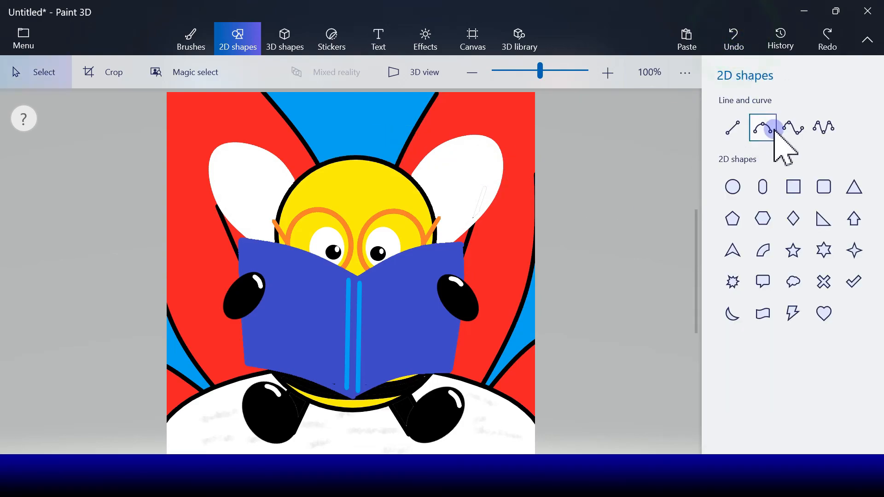
- Draw the right antenna as a black 15px 4-point curve arching from the head's upper right out over the right wing
left_click(793, 127)
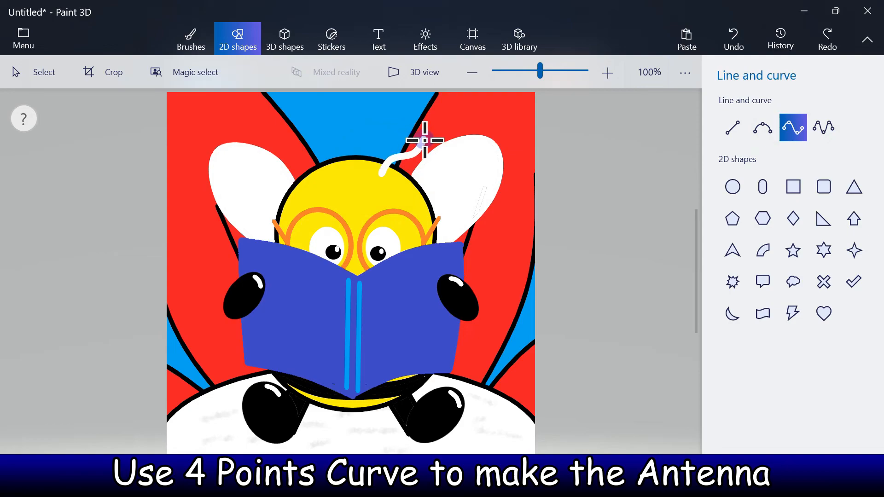
left_click_drag(424, 140, 423, 138)
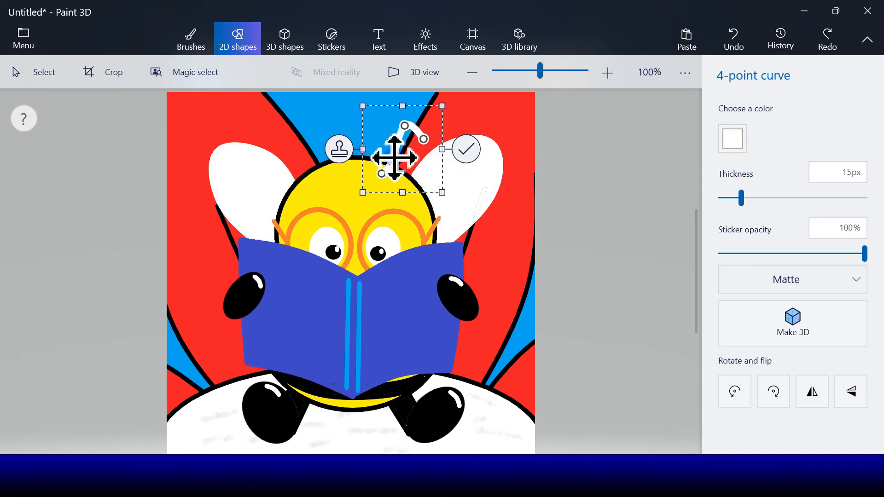
left_click(733, 139)
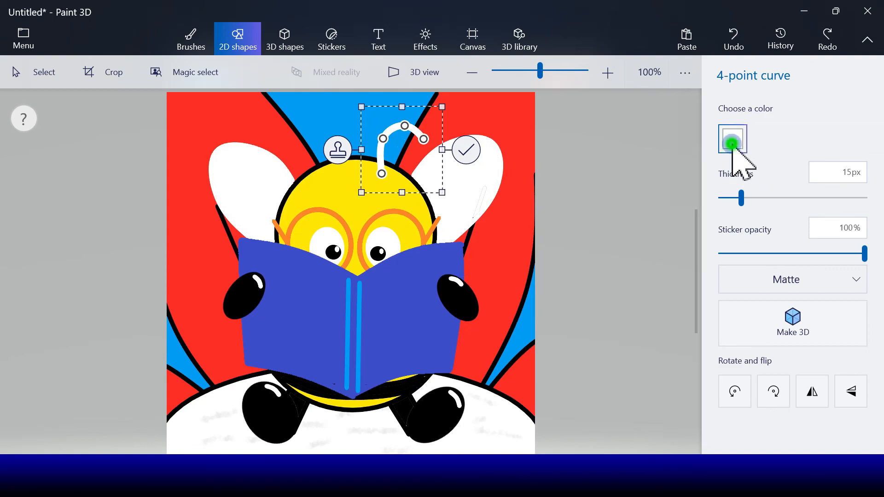
left_click(746, 192)
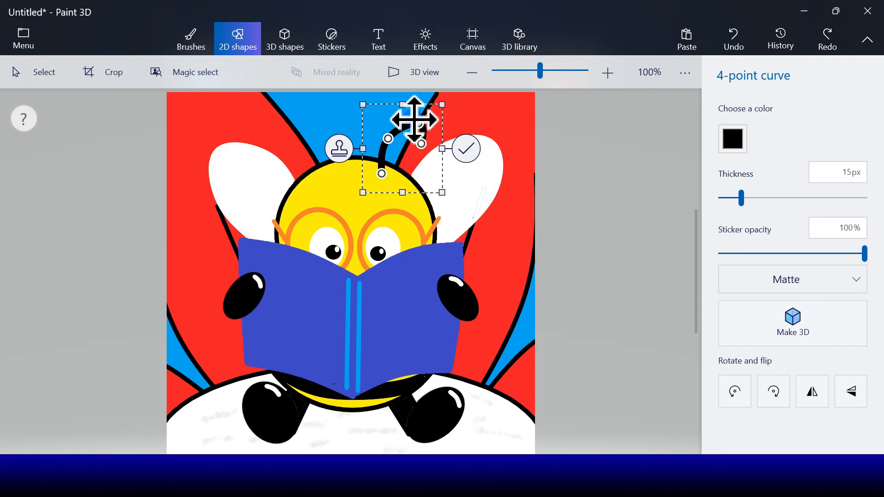
left_click_drag(421, 145, 426, 136)
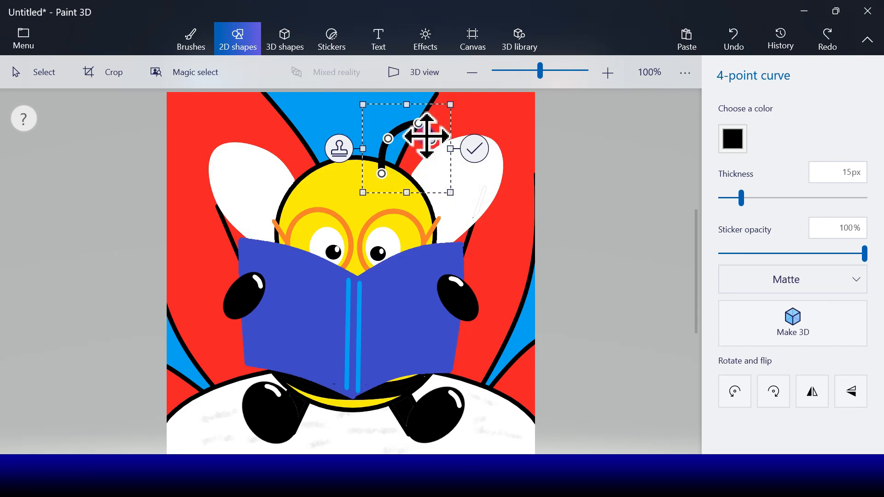
left_click(474, 149)
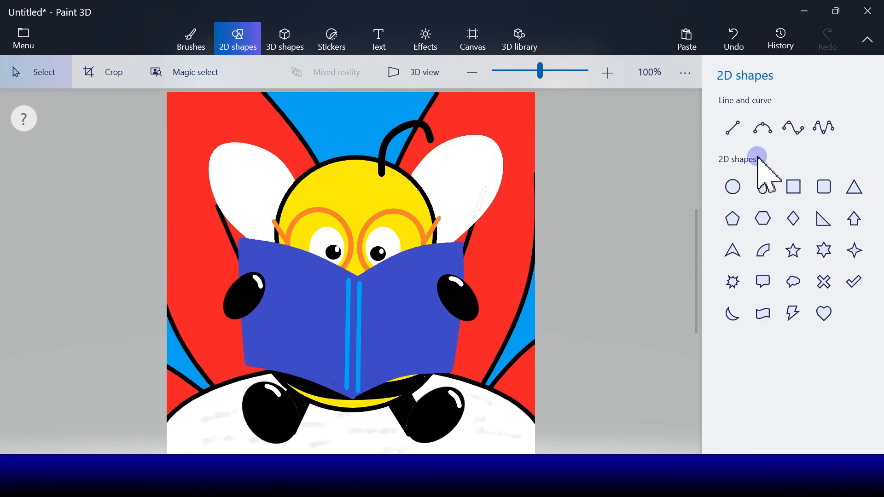
- Draw the left antenna as a black 15px 4-point curve arching from the head's upper left out towards the left wing
left_click(793, 128)
mouse_move(336, 178)
left_mouse_down()
mouse_move(296, 131)
mouse_move(283, 143)
left_mouse_up()
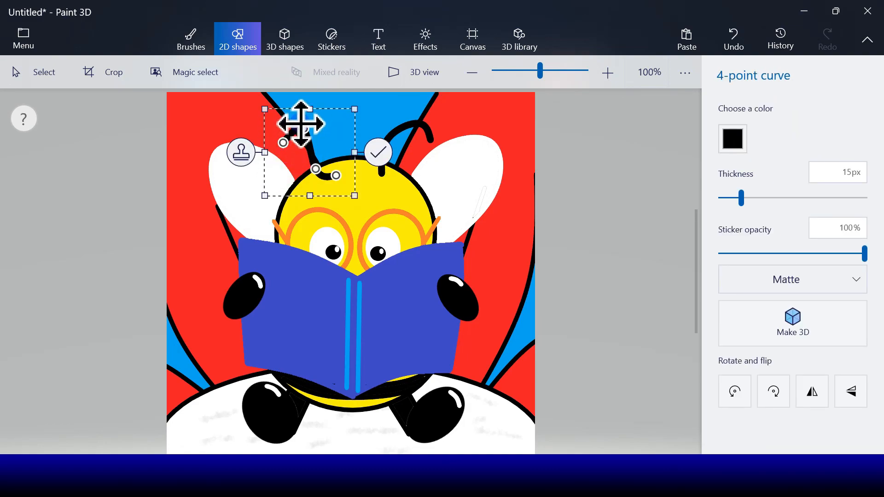
mouse_move(314, 169)
left_mouse_down()
mouse_move(326, 134)
mouse_move(331, 141)
left_mouse_up()
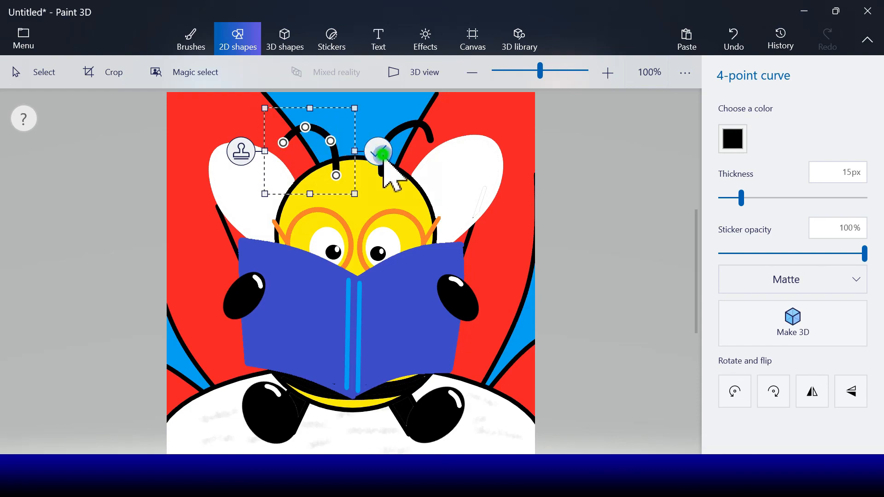
left_click(380, 153)
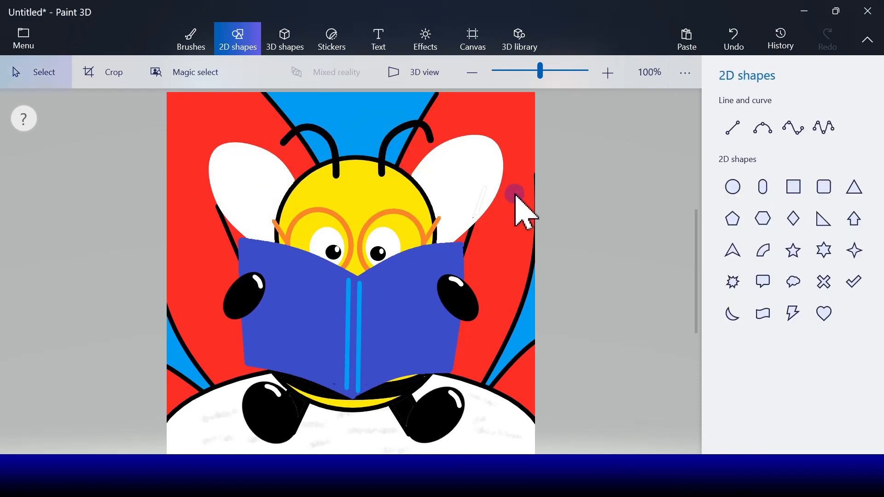
- Draw a solid black circle on the tip of the left antenna and stamp a matching one on the right antenna's tip
left_click(733, 187)
left_click_drag(266, 137, 302, 171)
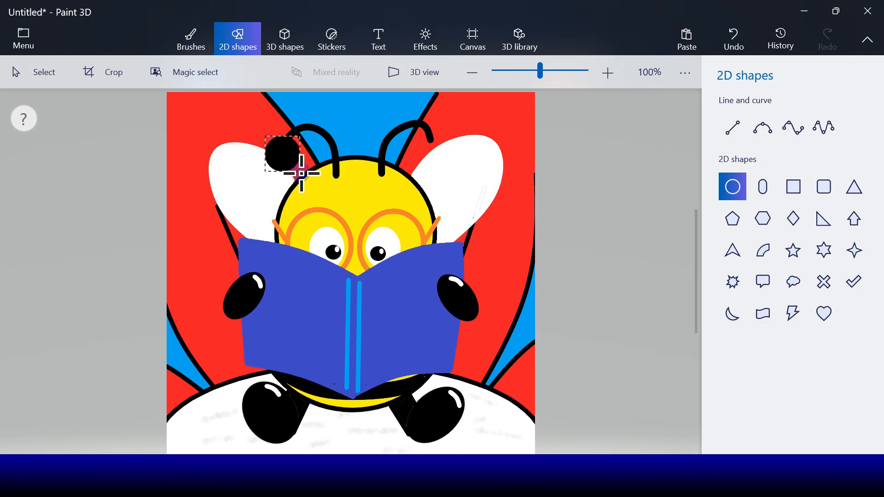
left_click_drag(299, 173, 434, 152)
left_click(224, 149)
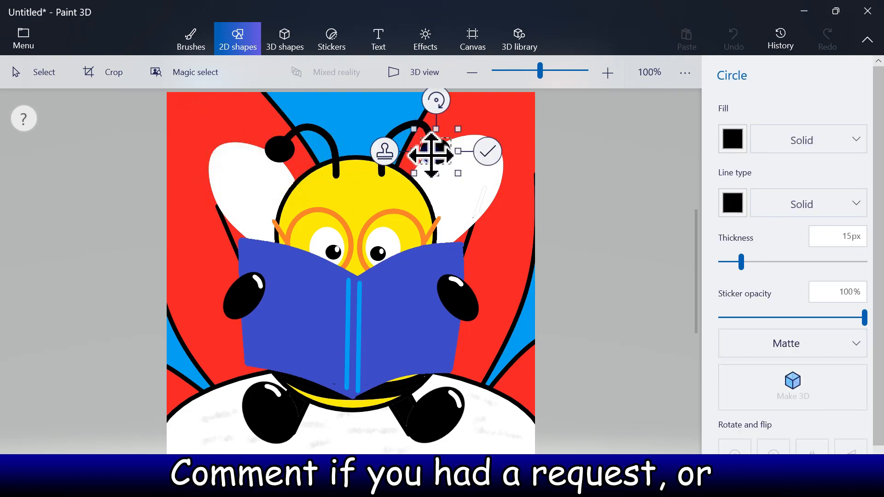
left_click(486, 152)
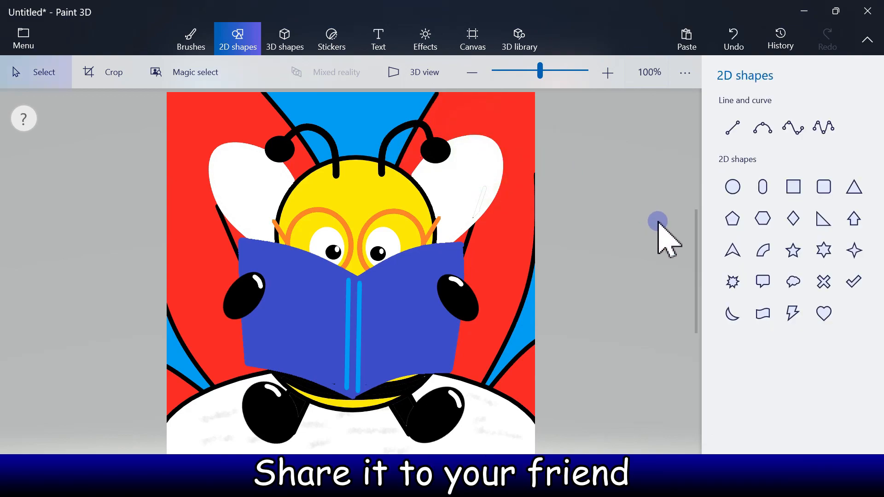